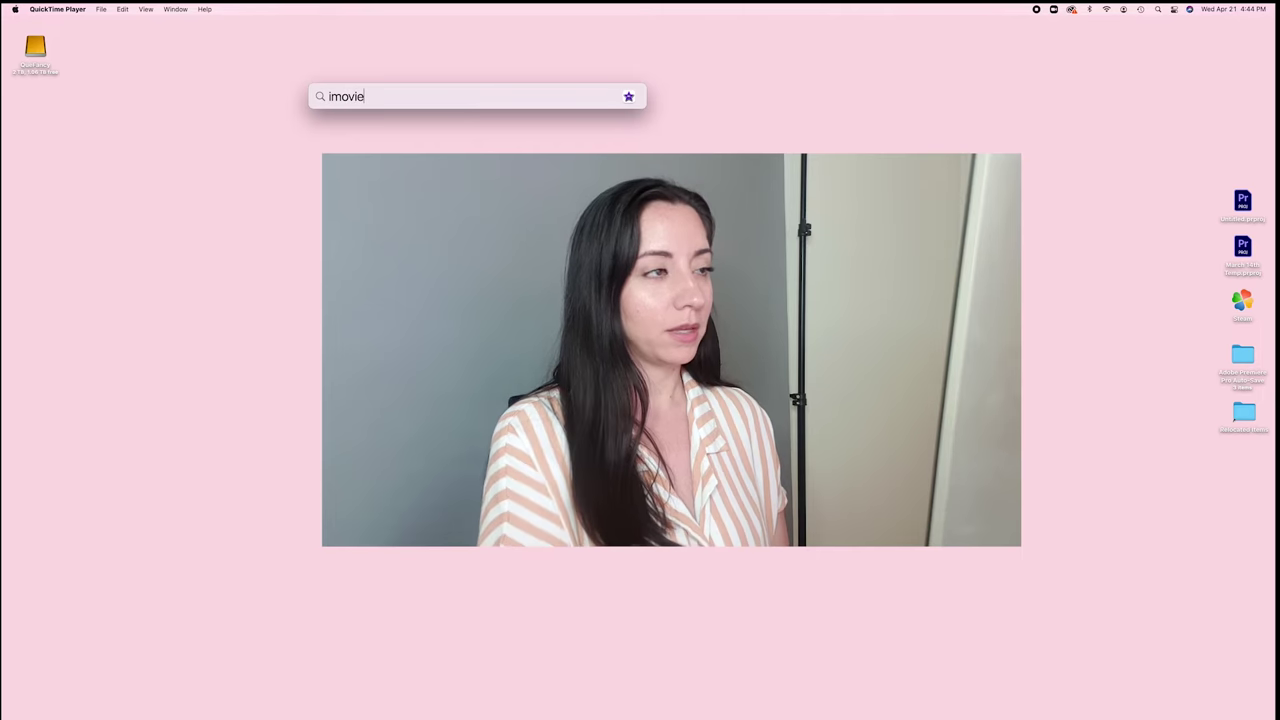
Step: Launch iMovie, switch it to full screen, and show the Projects browser
key("Return")
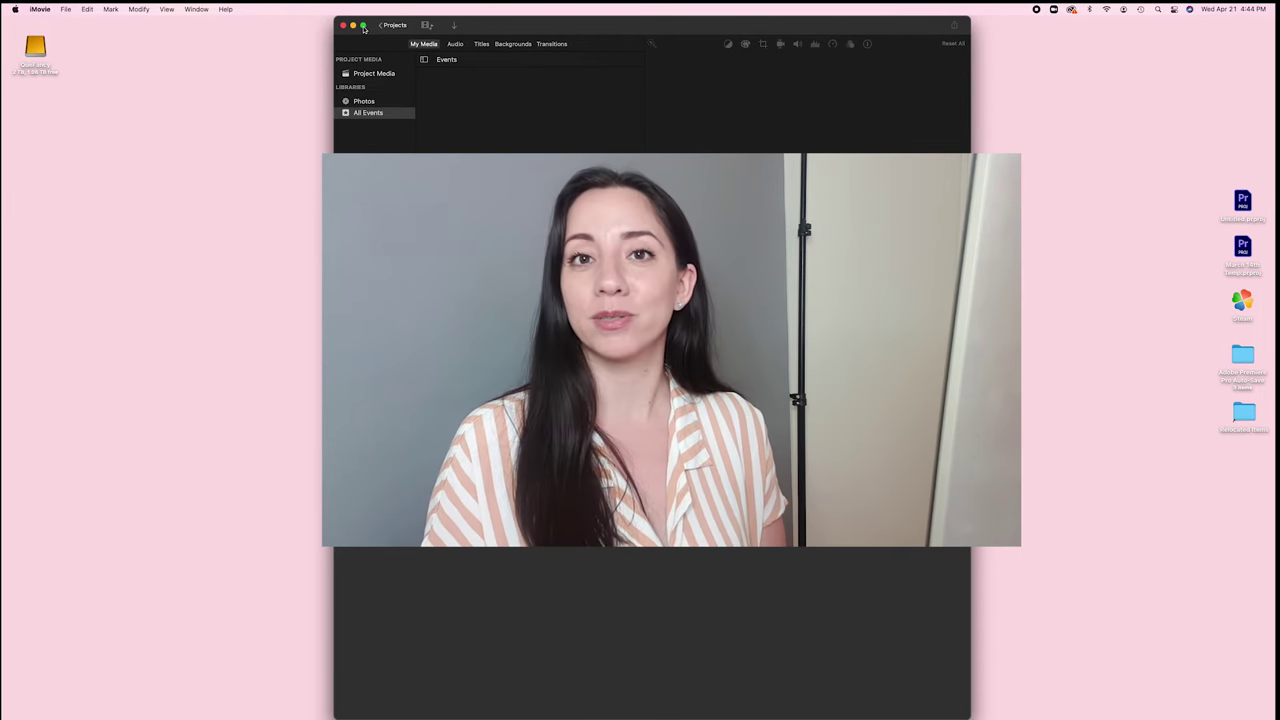
left_click(364, 26)
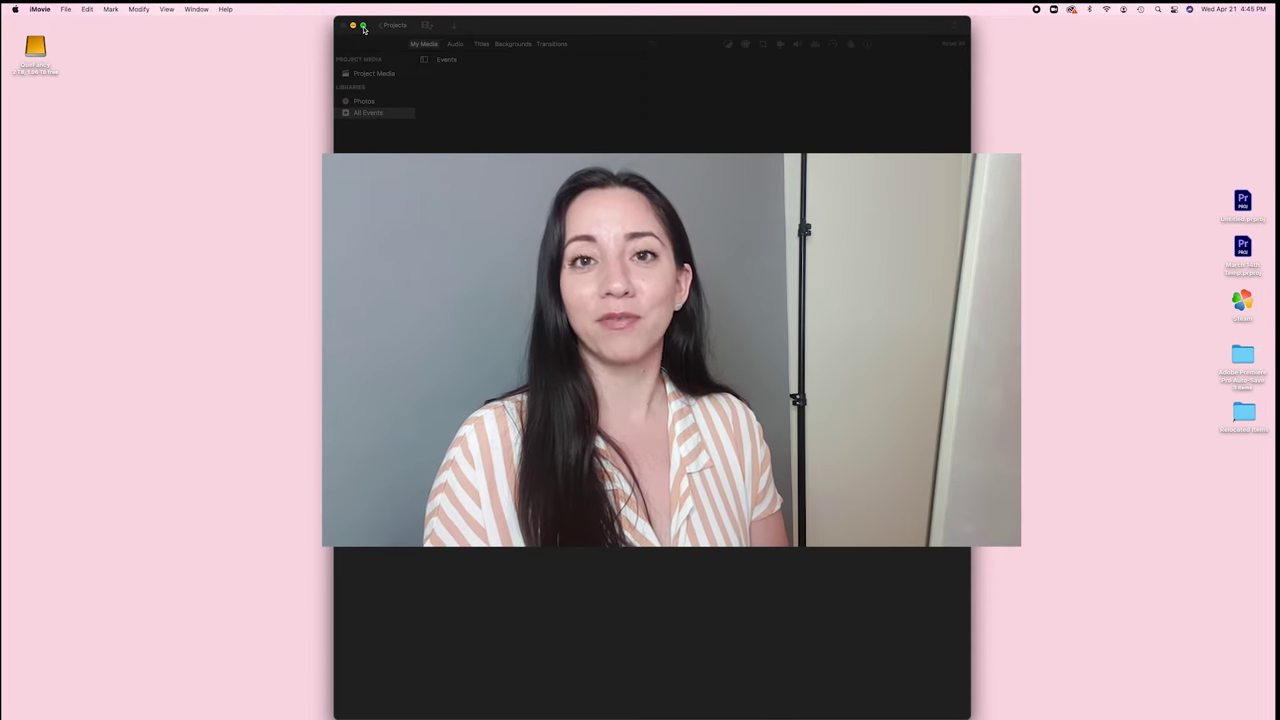
left_click(363, 25)
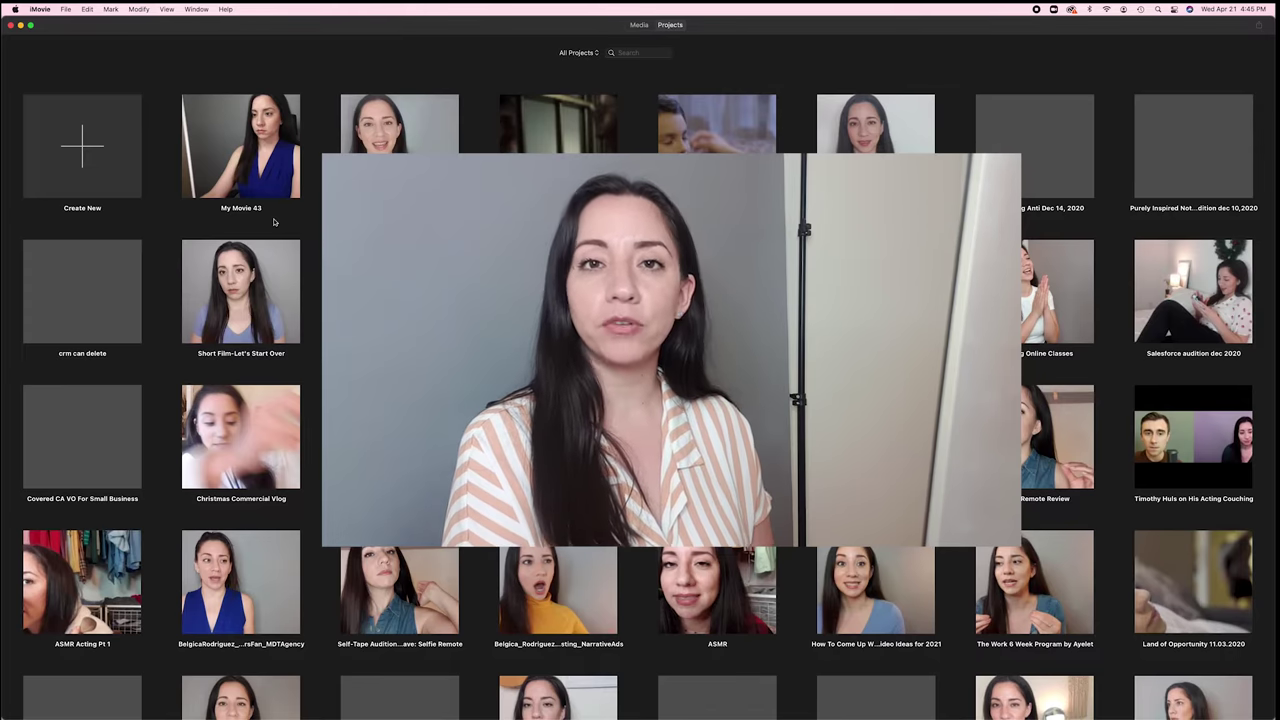
Step: Create new movie My Movie 44 and import the clips from QueFancy's YouTube Content folder
left_click(102, 141)
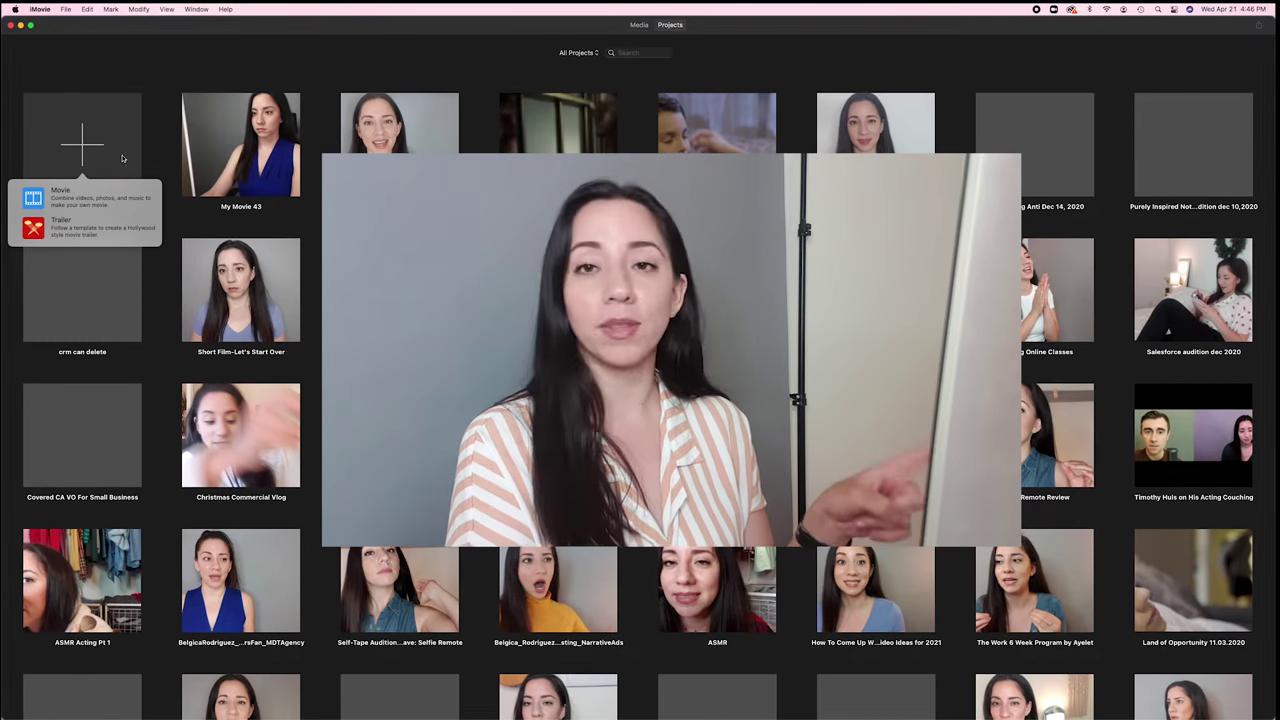
left_click(85, 200)
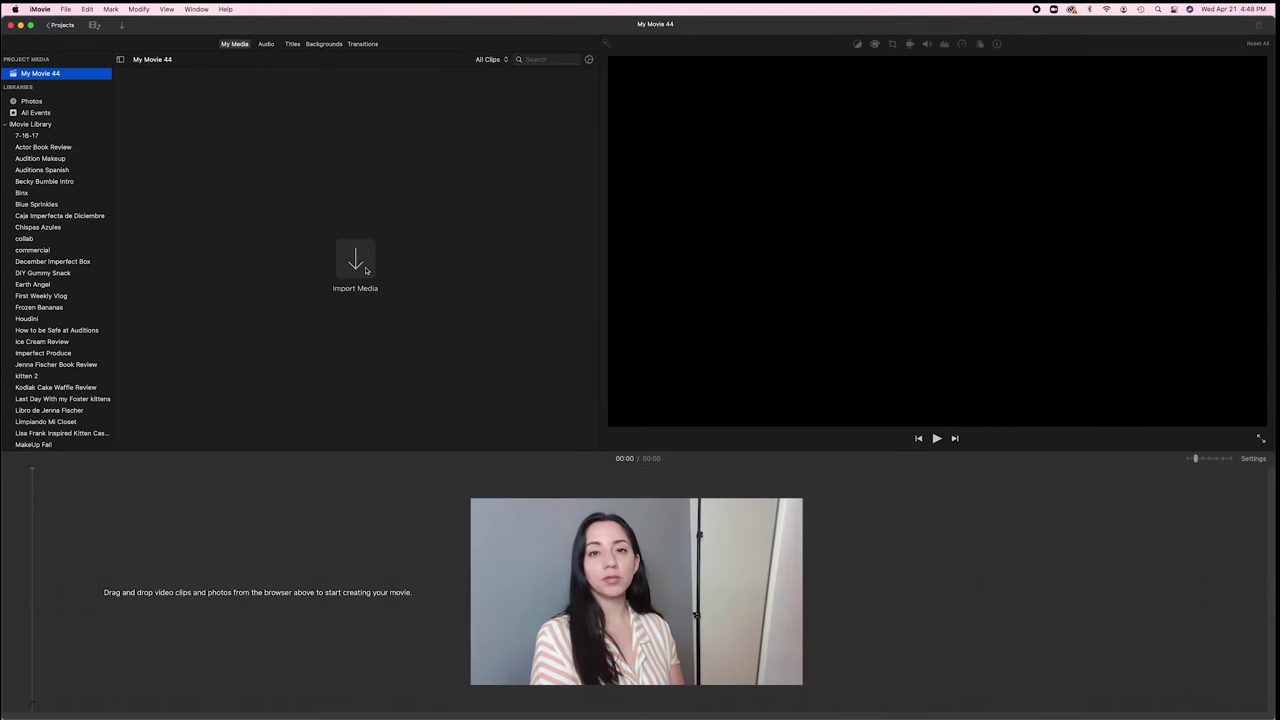
left_click(360, 264)
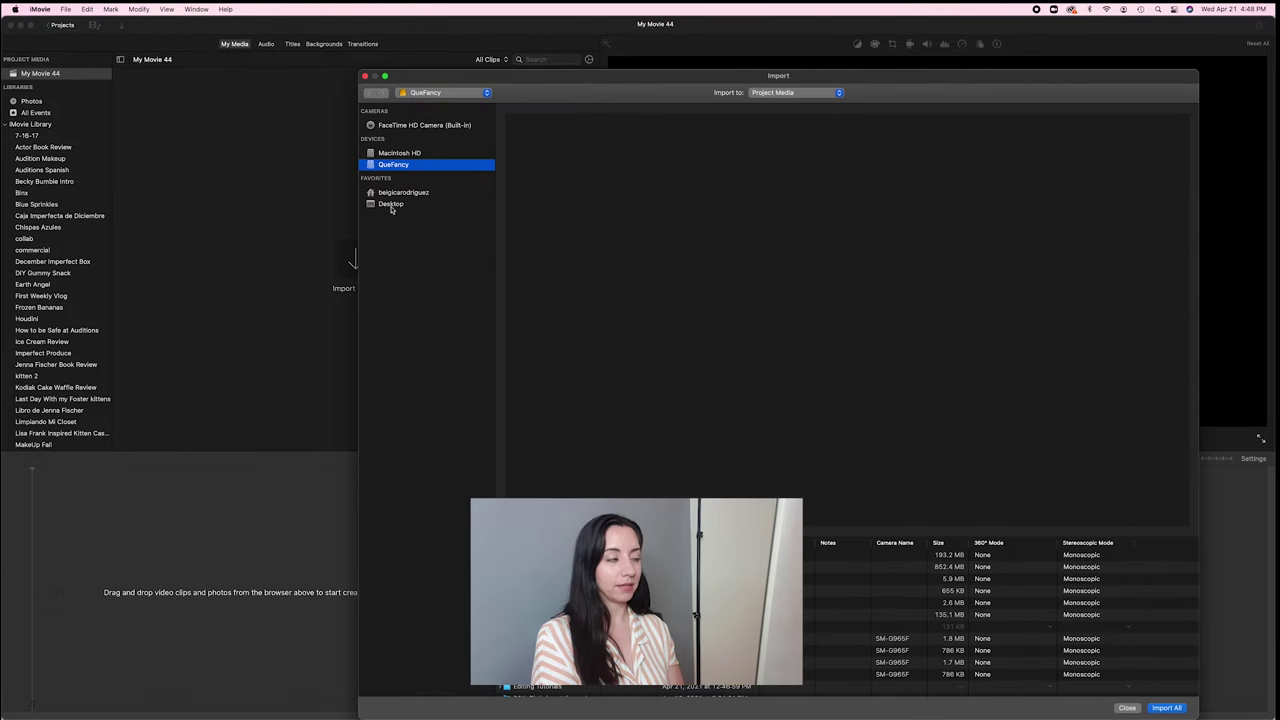
left_click(391, 205)
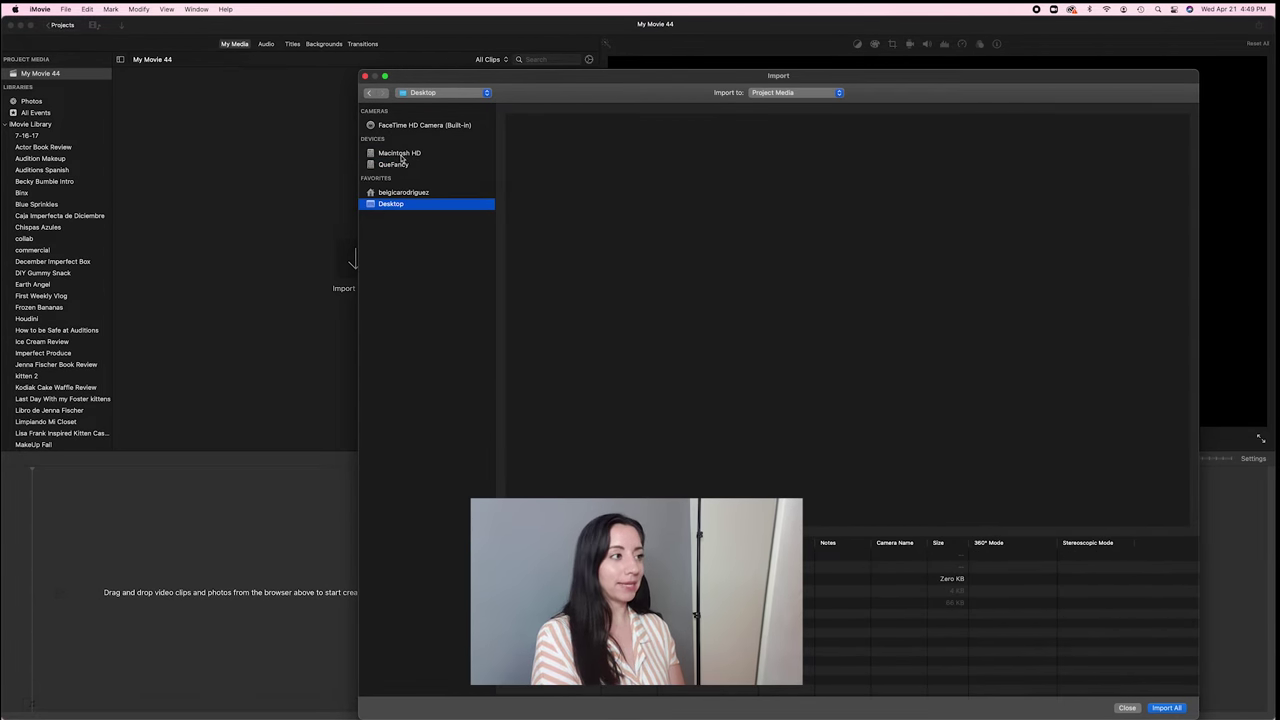
left_click(404, 166)
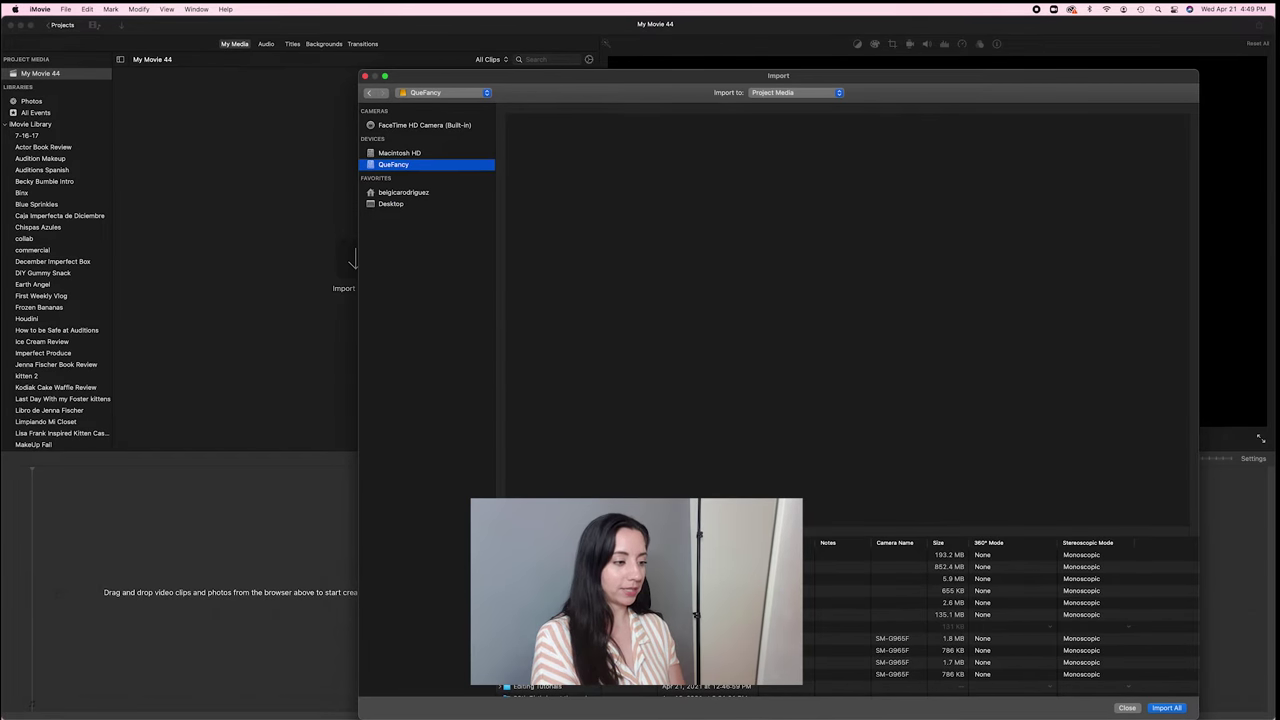
double_click(1087, 688)
left_click(1087, 686, "shift")
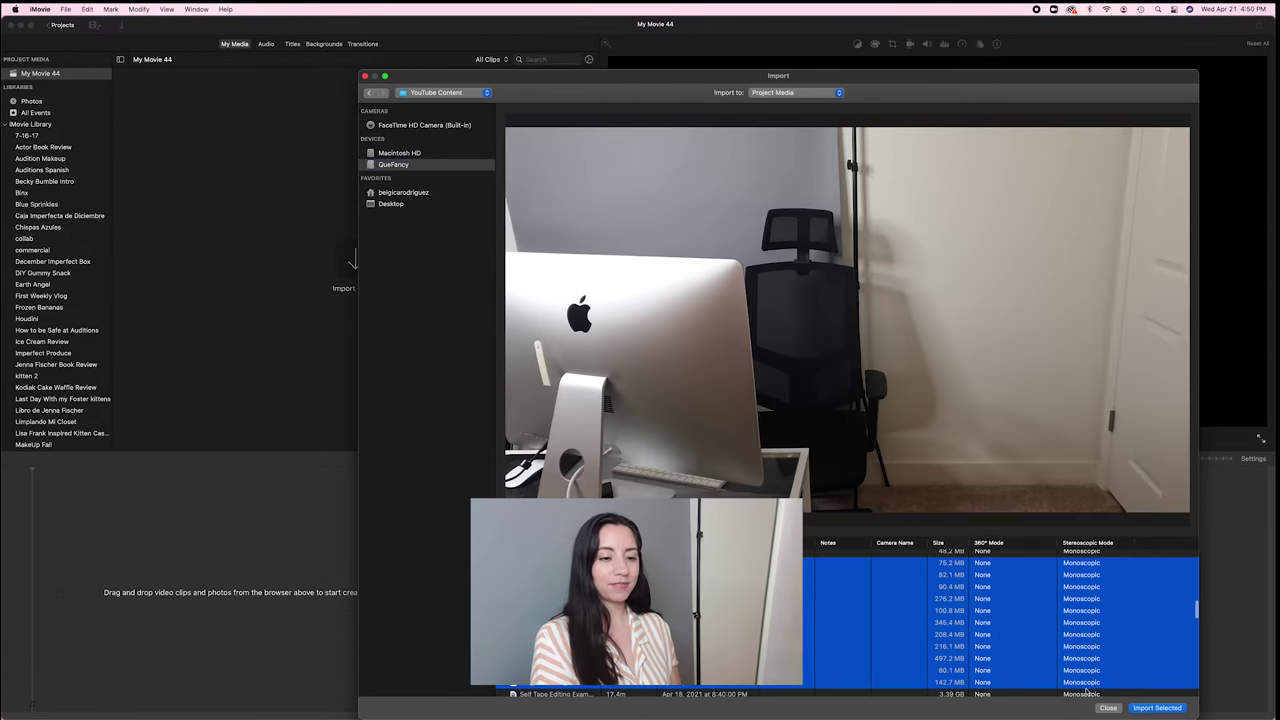
left_click(1157, 708)
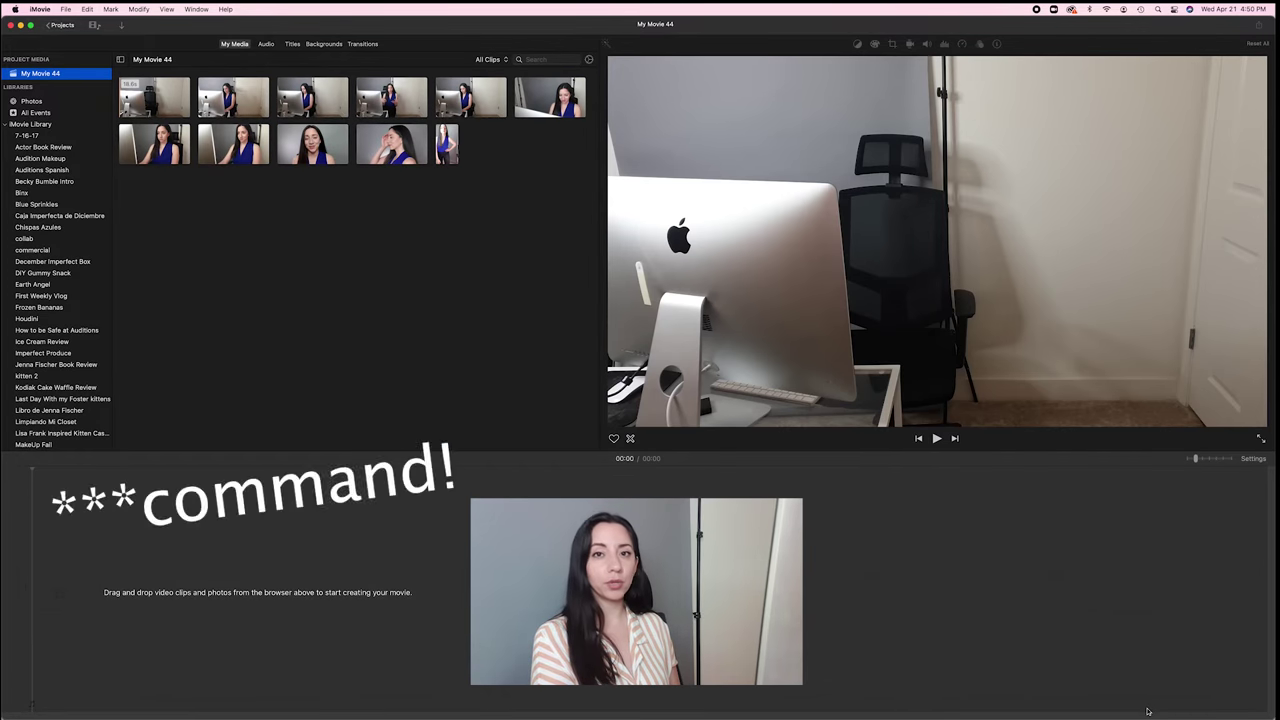
left_click(1100, 685)
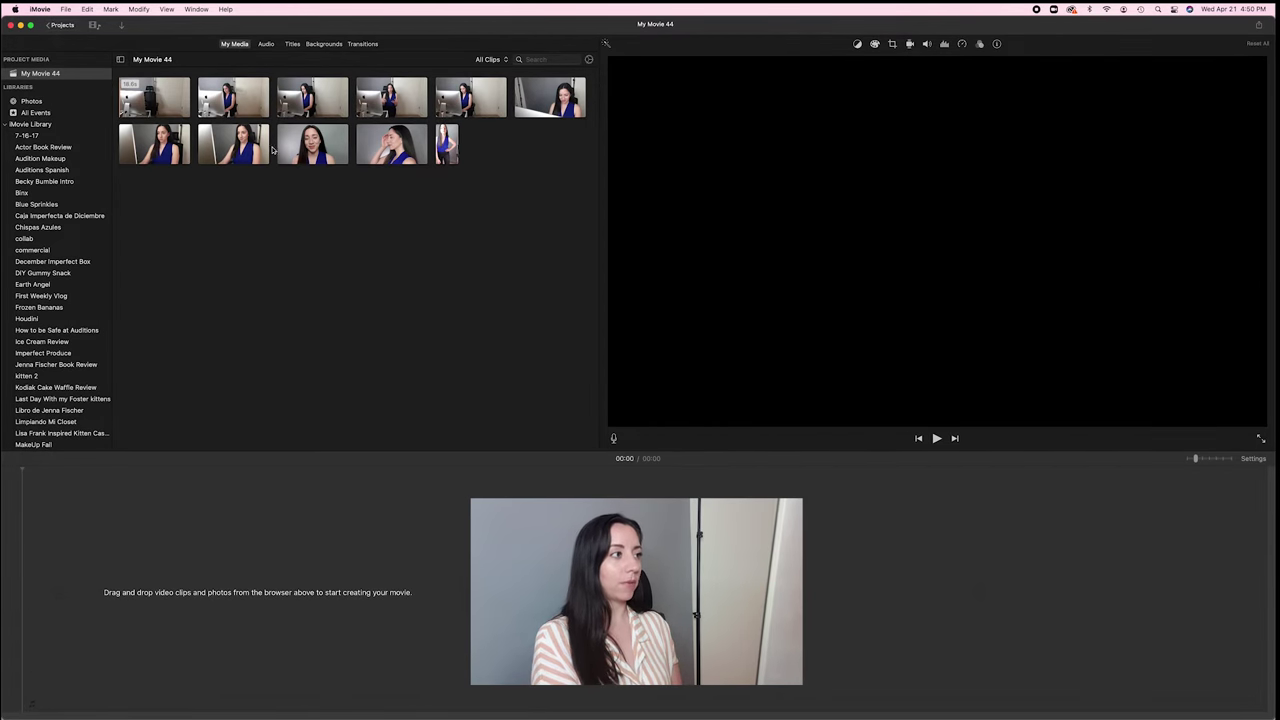
left_click(333, 148)
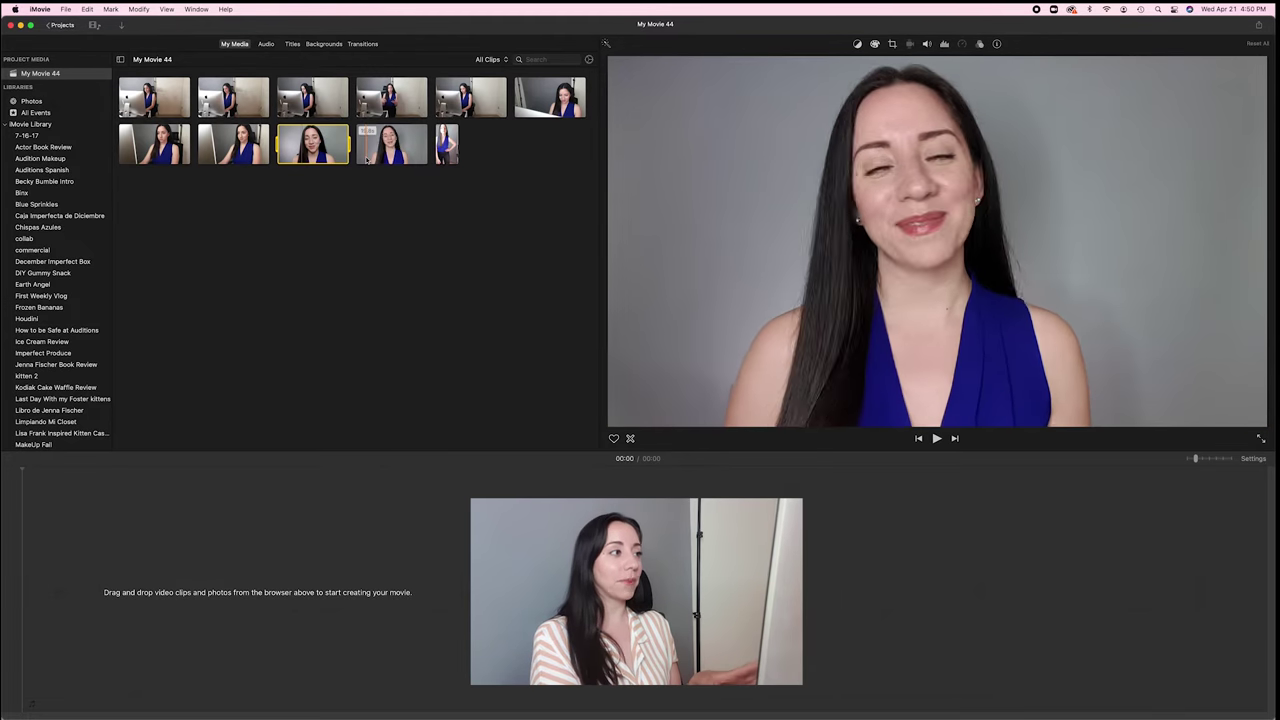
left_click(372, 300)
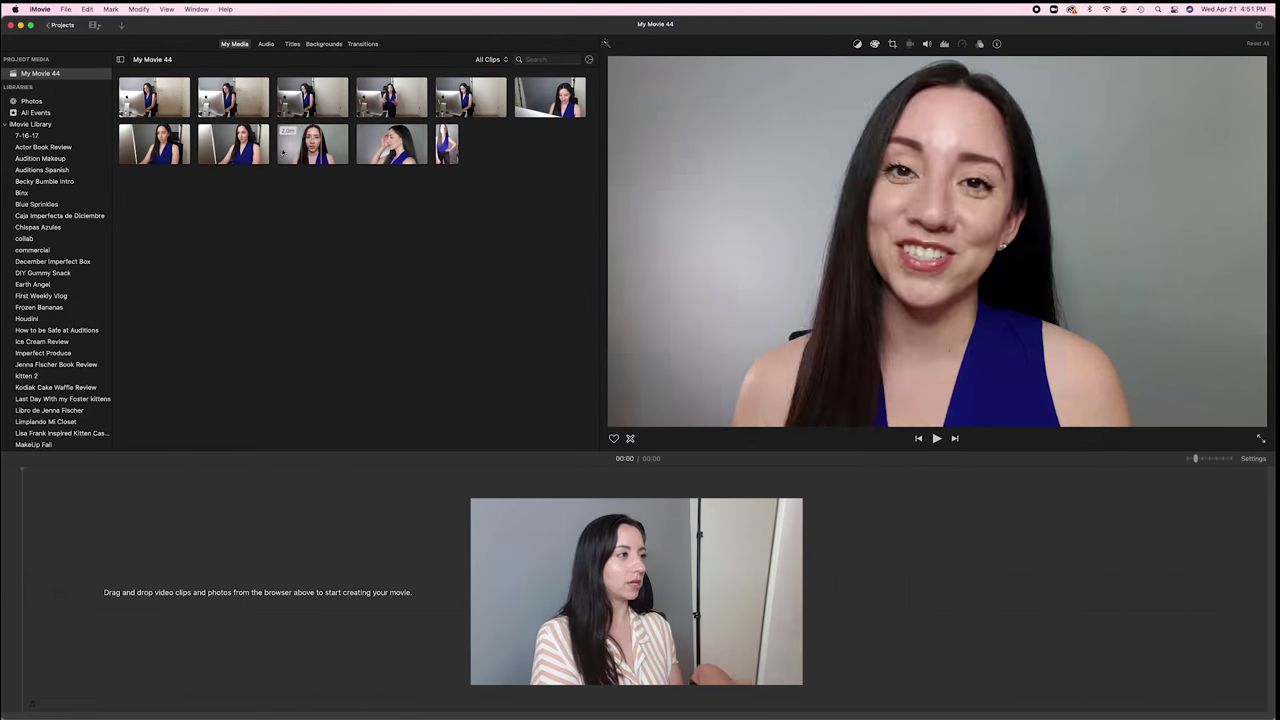
left_click(392, 150)
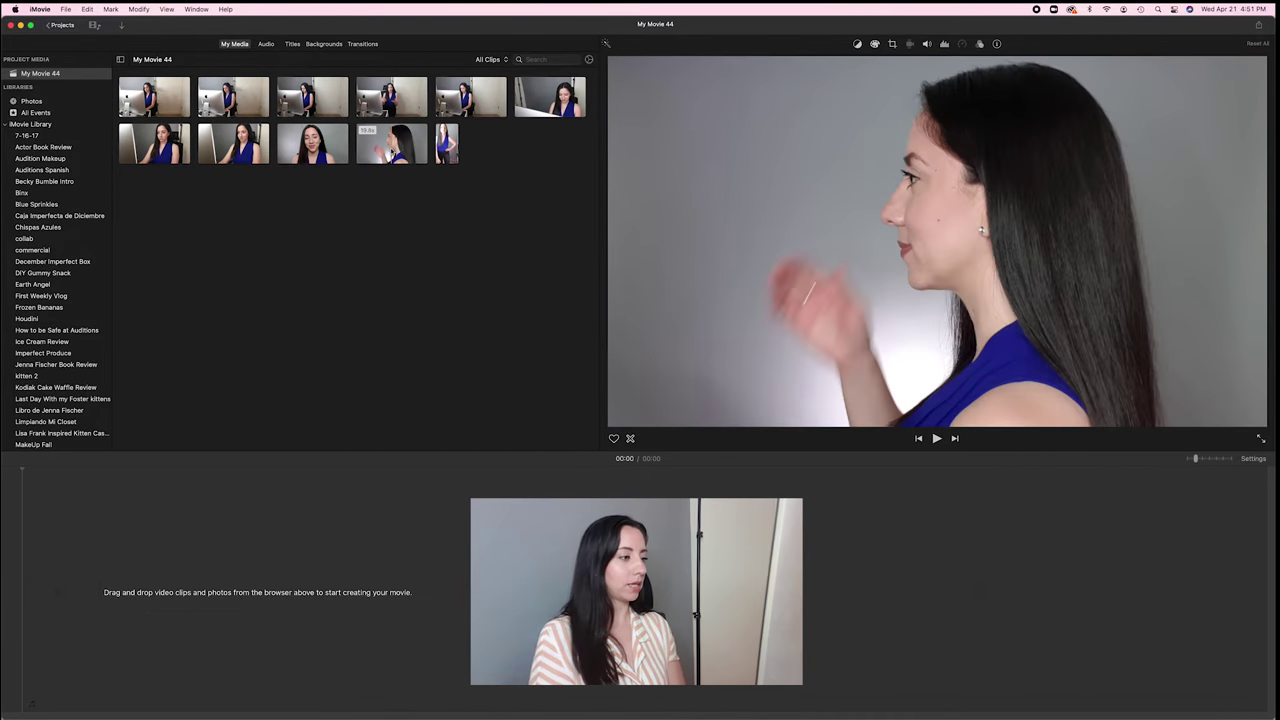
Step: Place the close-up clip at the timeline start and delete its first two seconds
left_click_drag(308, 624, 308, 624)
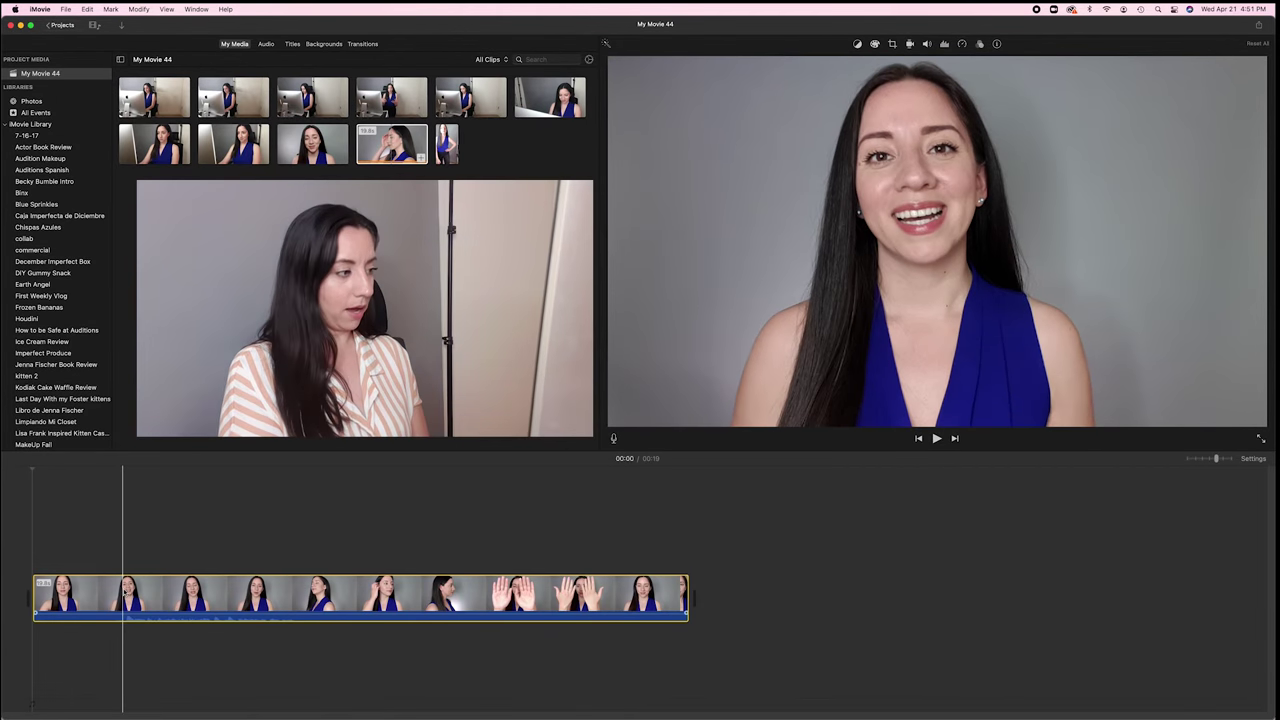
left_click(126, 590)
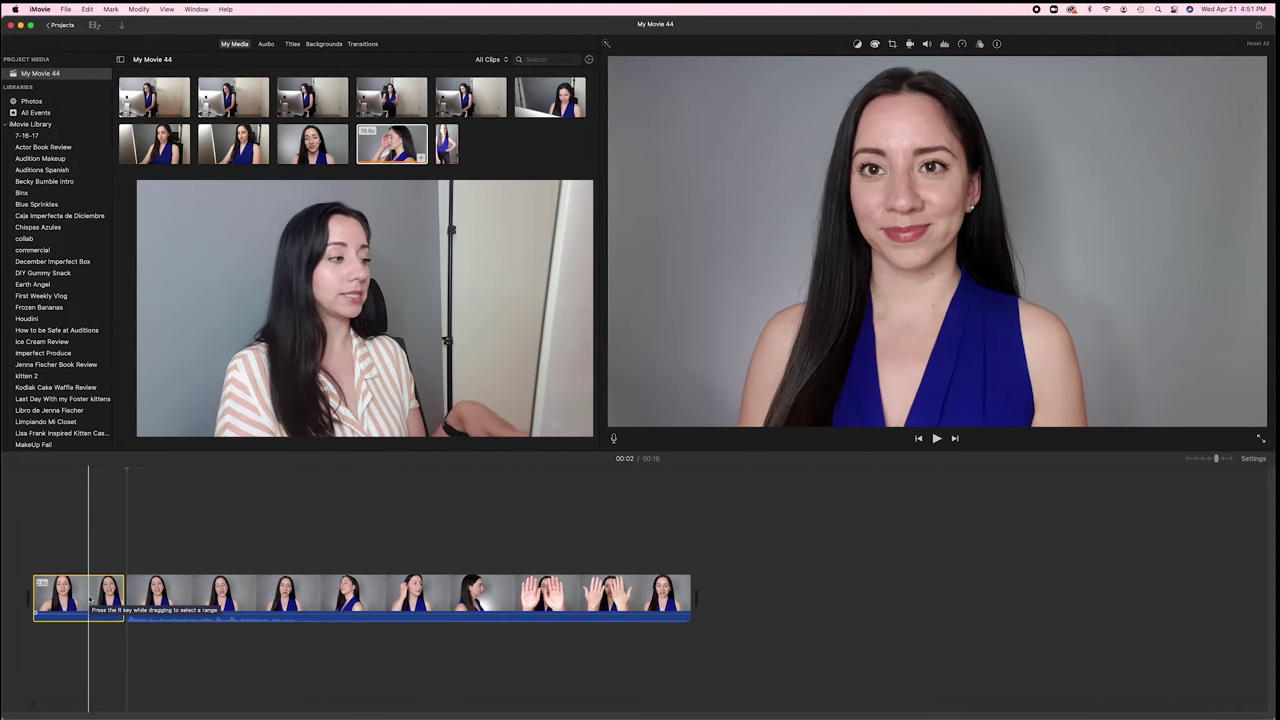
key("Delete")
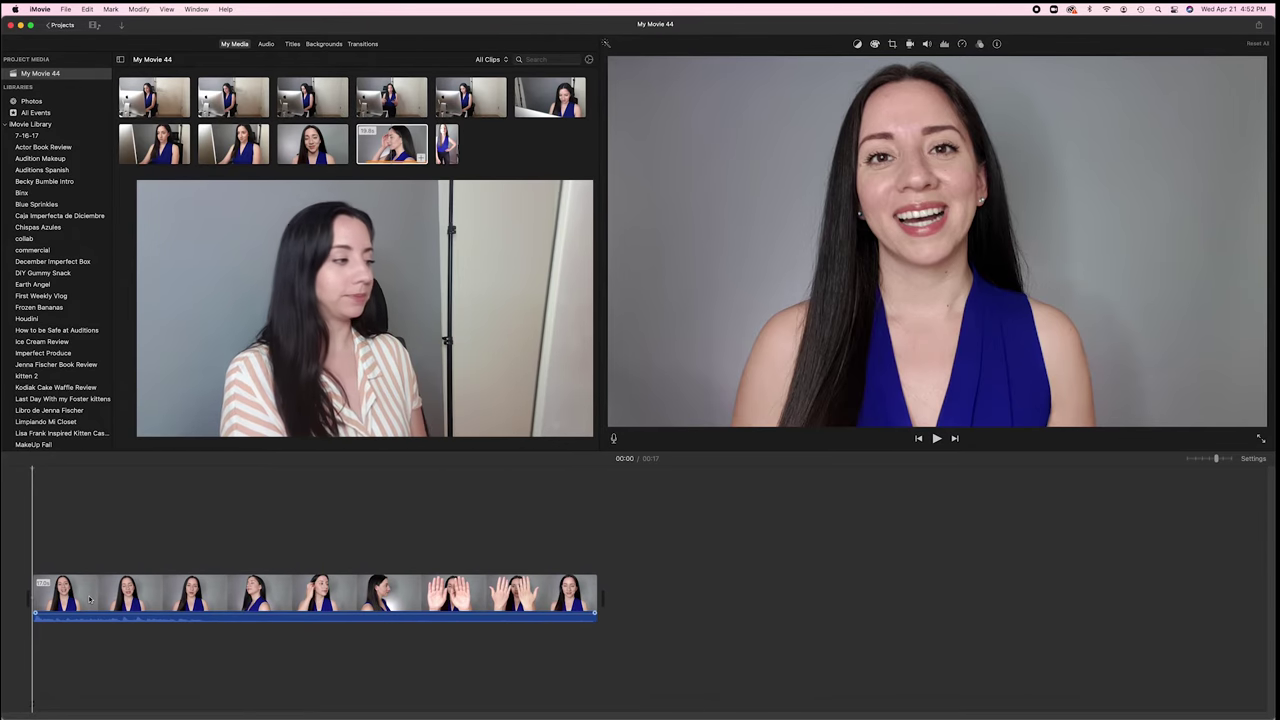
Step: Play back the trimmed close-up and mark the point where it should end
key("space")
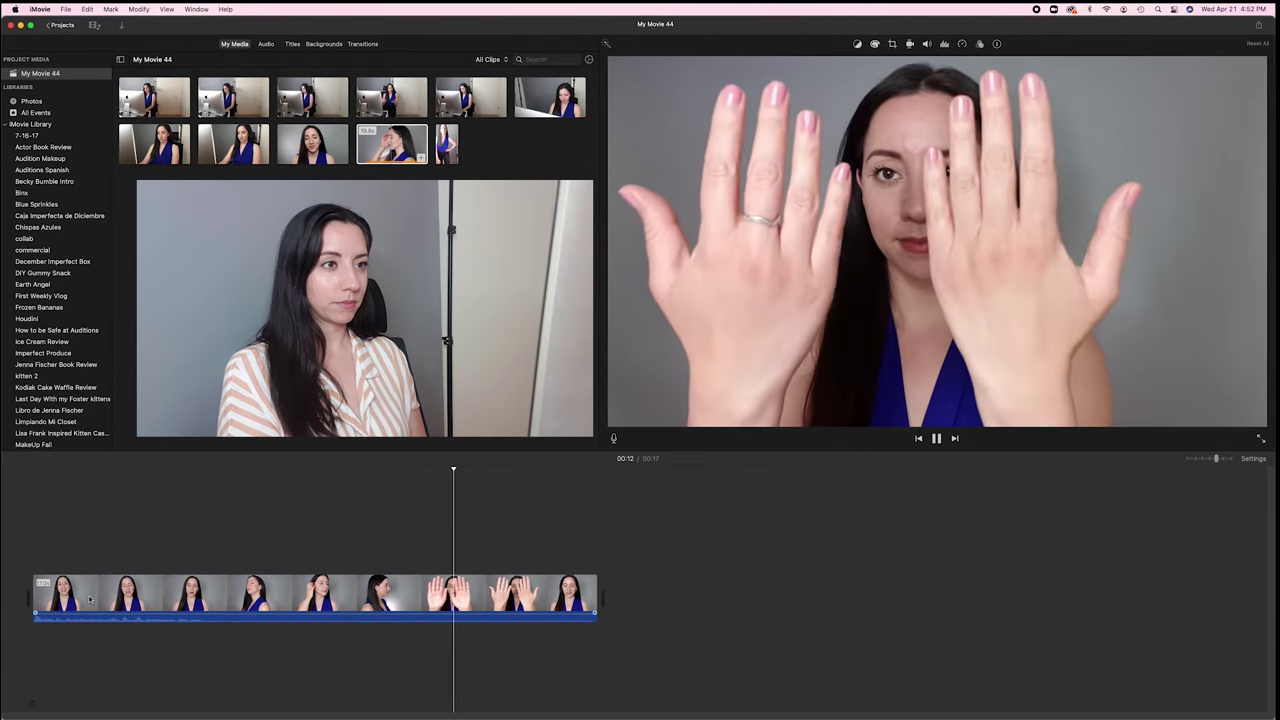
key("space")
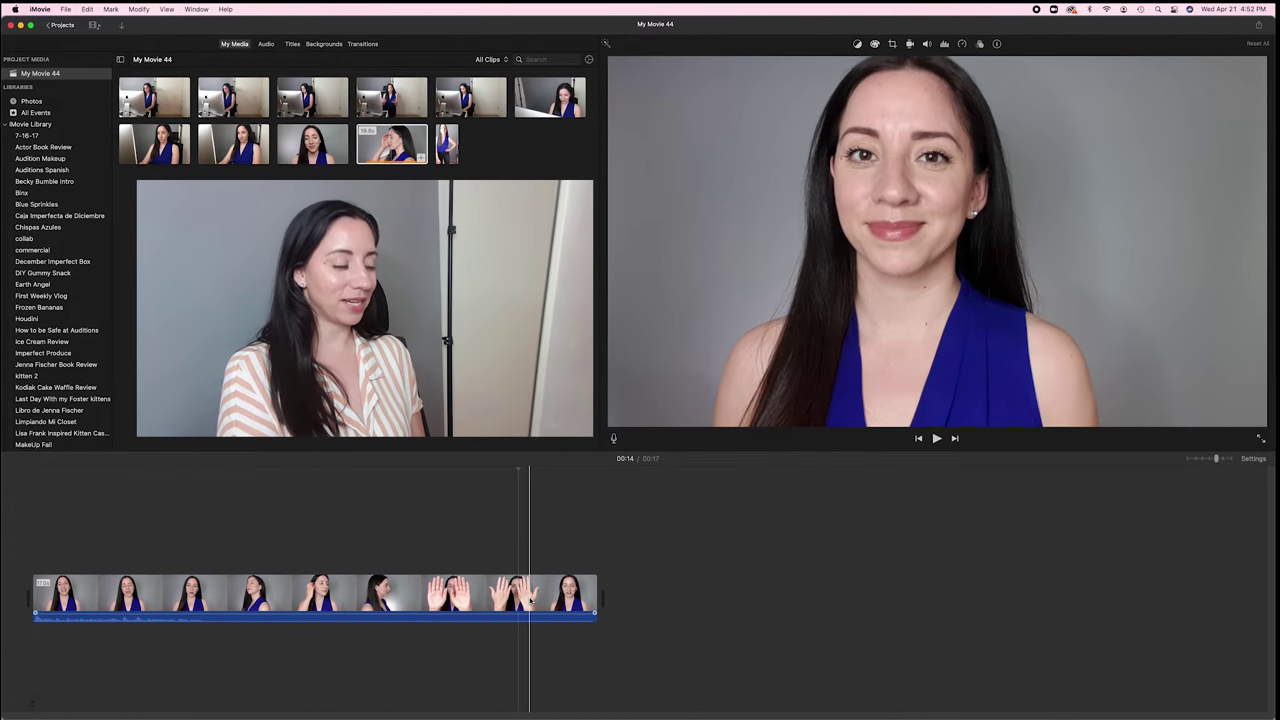
left_click(531, 601)
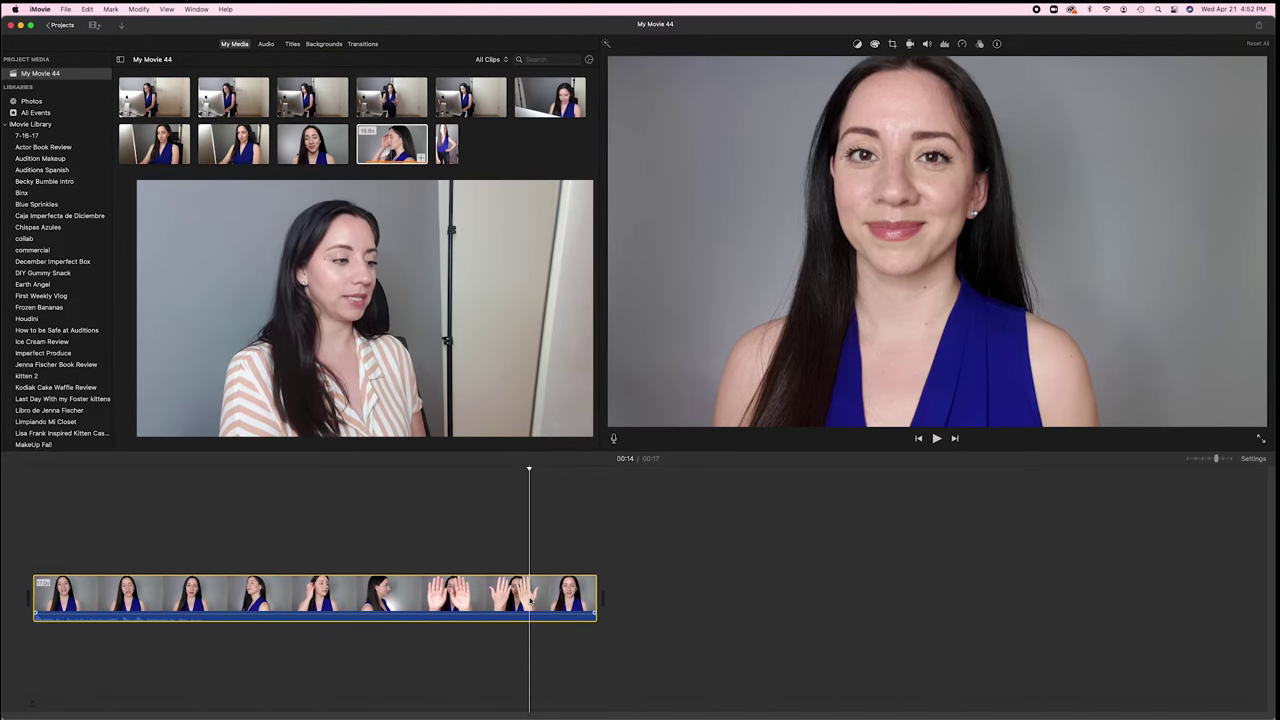
Step: Split the close-up at the 14-second playhead and delete the remainder
key("super+b")
left_click(547, 600)
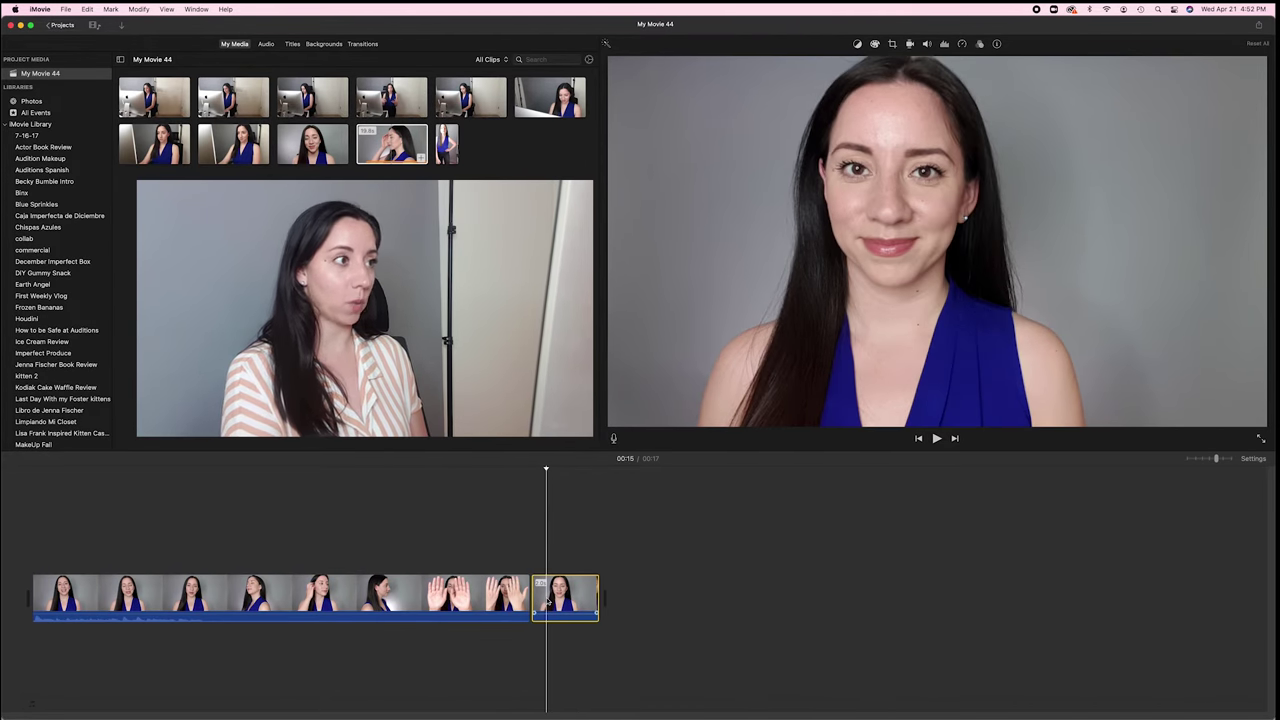
key("Delete")
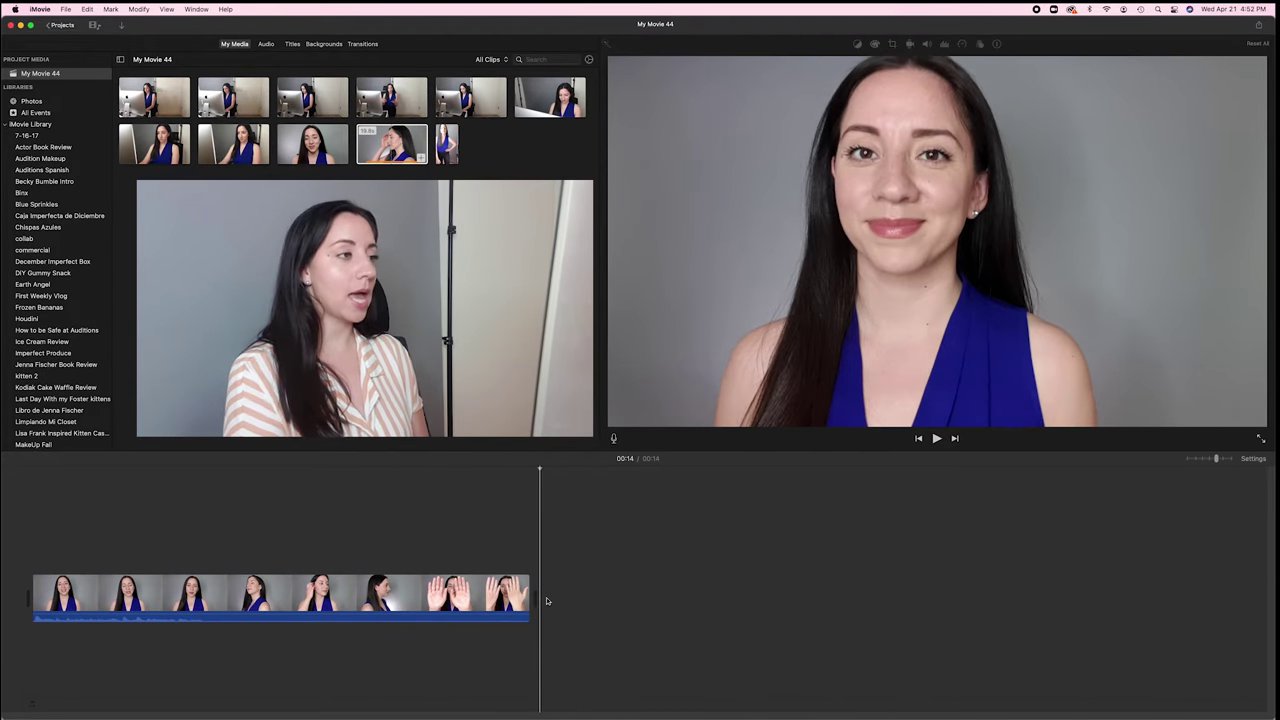
Step: Append the full-body portrait clip and delete its unwanted selected portion
left_click(444, 149)
key("e")
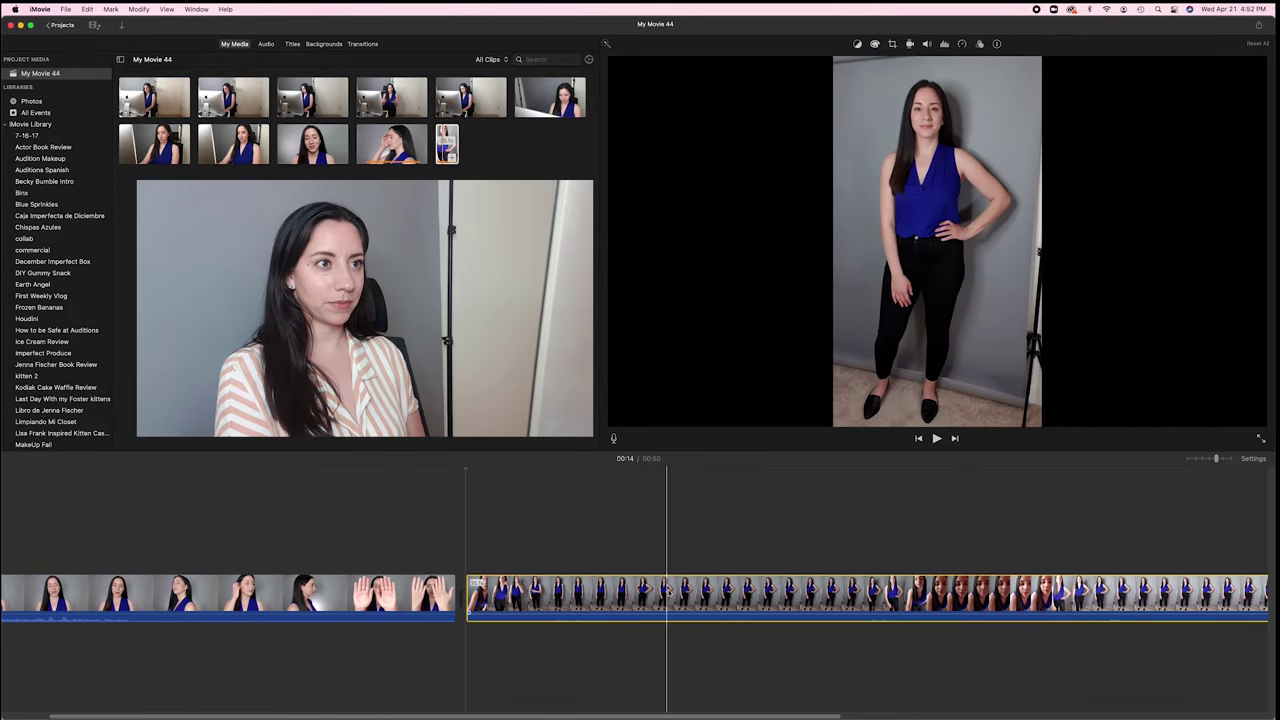
key("Delete")
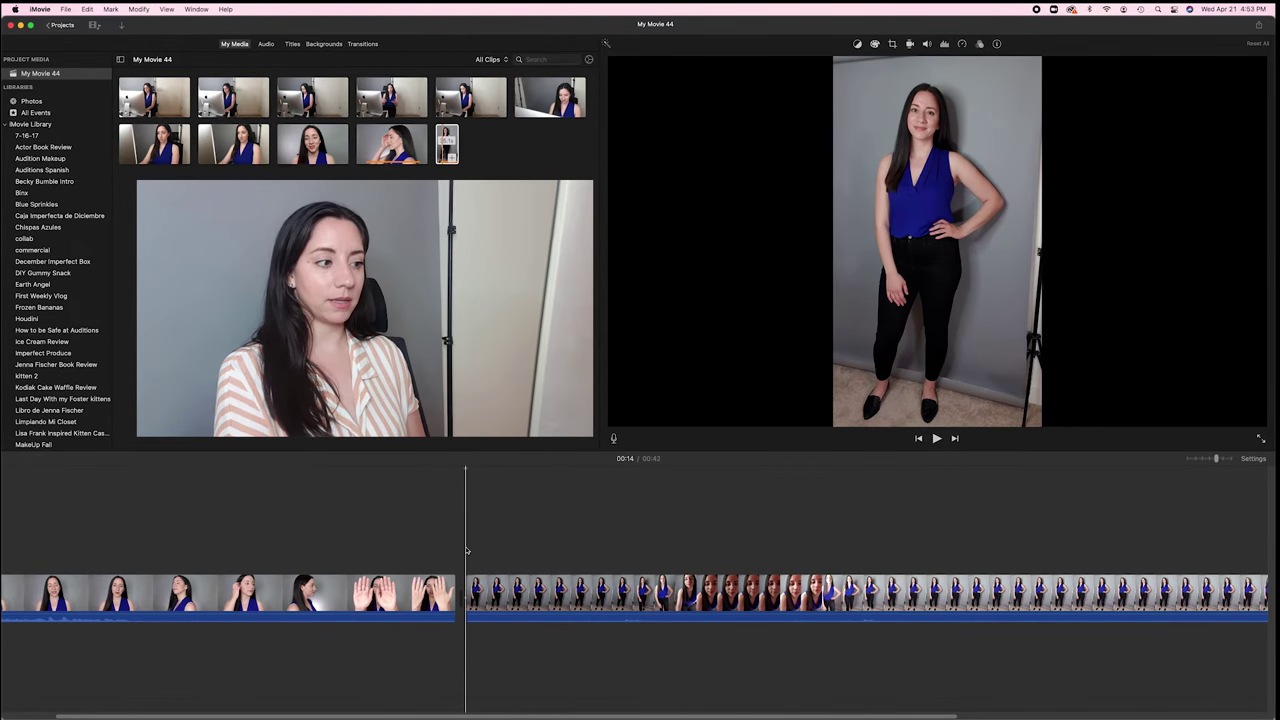
Step: Split the full-body clip at its chosen end and delete the leftover piece, making 18 seconds
key("space")
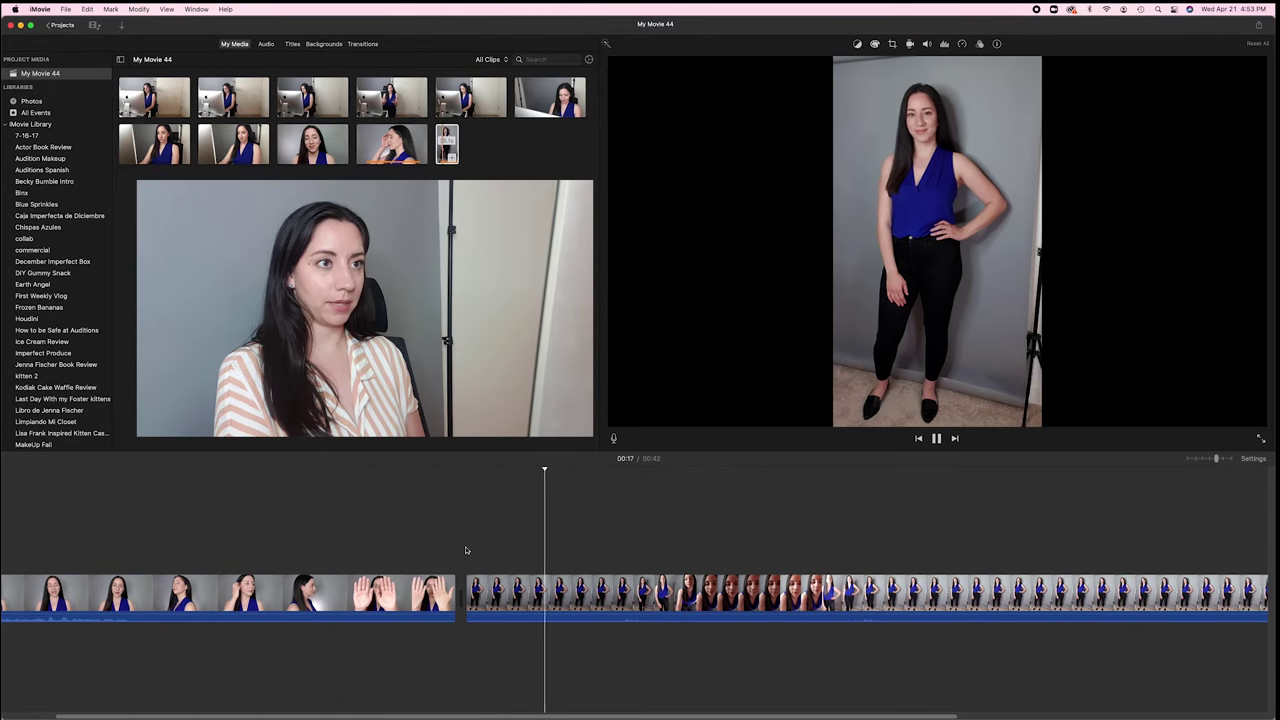
key("space")
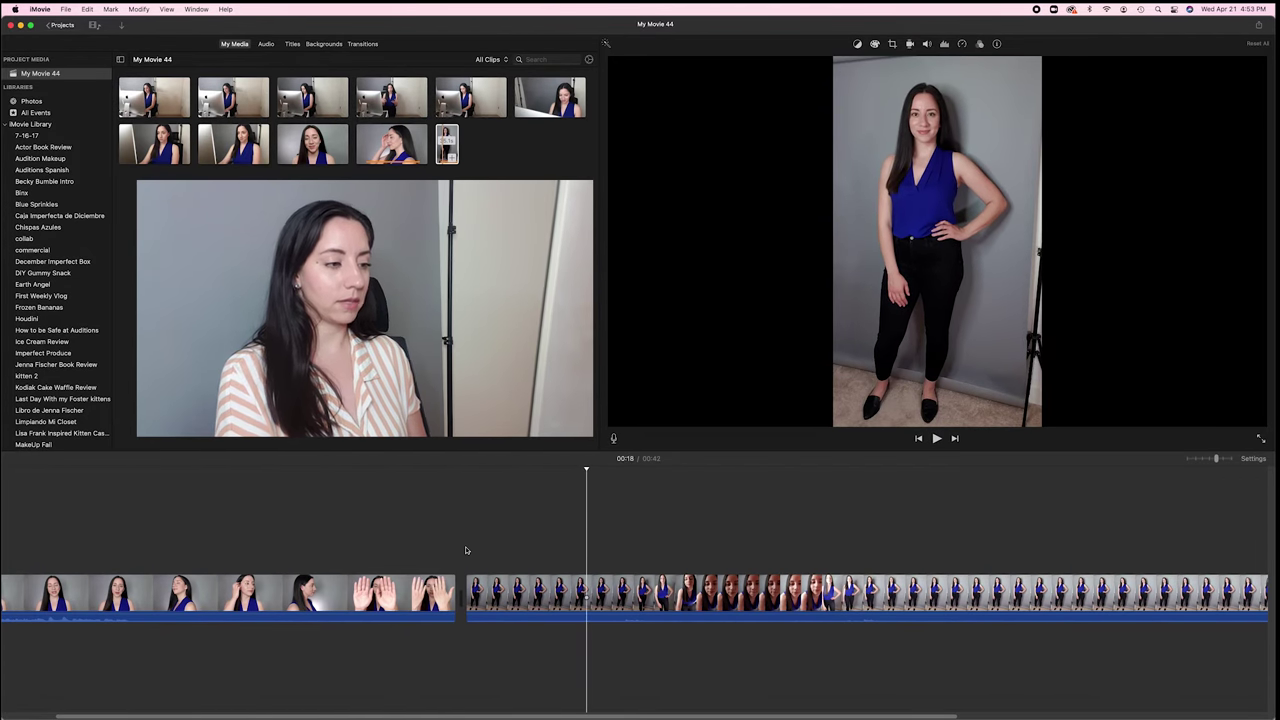
left_click(584, 596)
key("cmd+b")
left_click(600, 590)
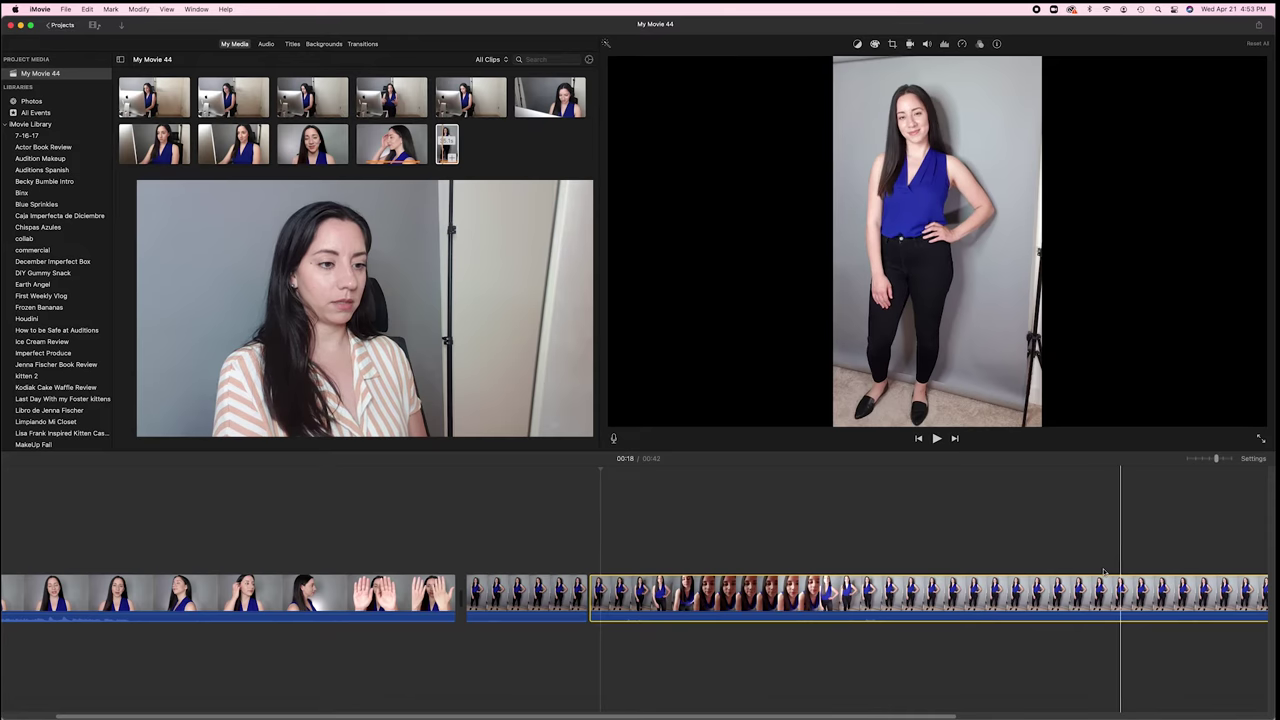
key("Delete")
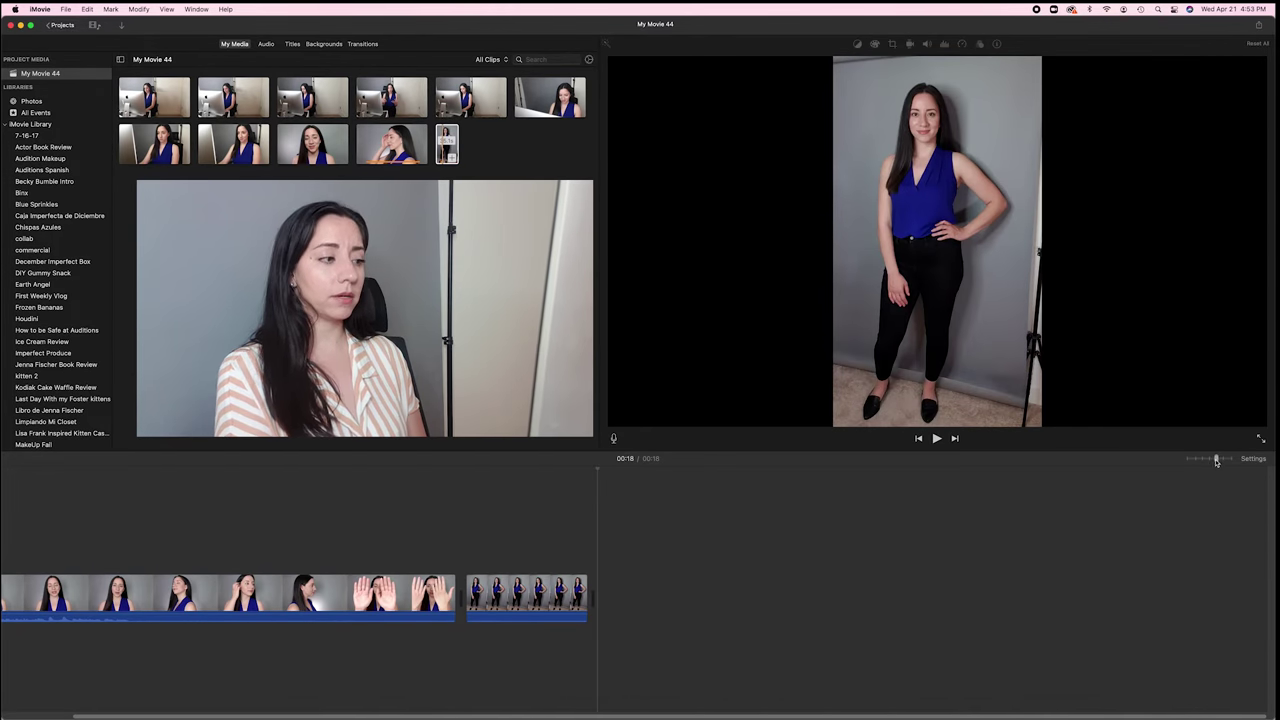
Step: Drag the full-body clip's right edge in to about 2.9 seconds, making the movie 17 seconds
mouse_move(1216, 461)
left_mouse_down()
mouse_move(1204, 461)
mouse_move(1234, 459)
mouse_move(1209, 459)
left_mouse_up()
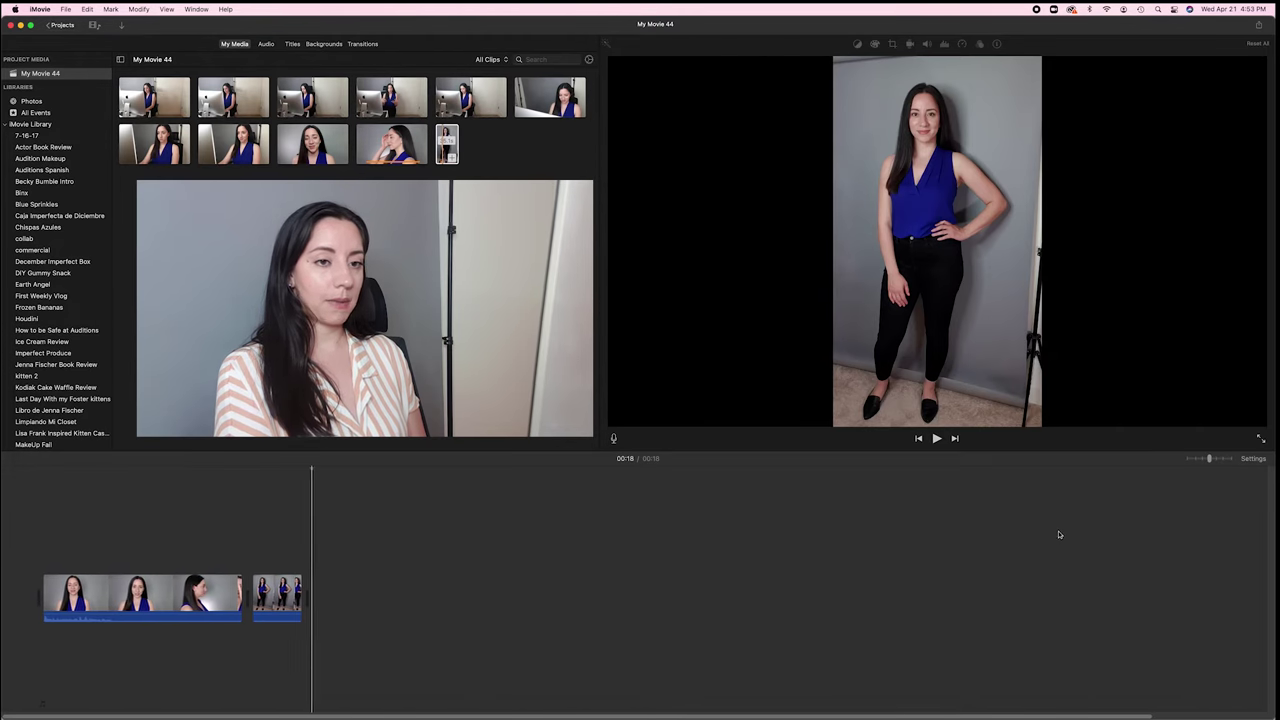
left_click(1216, 459)
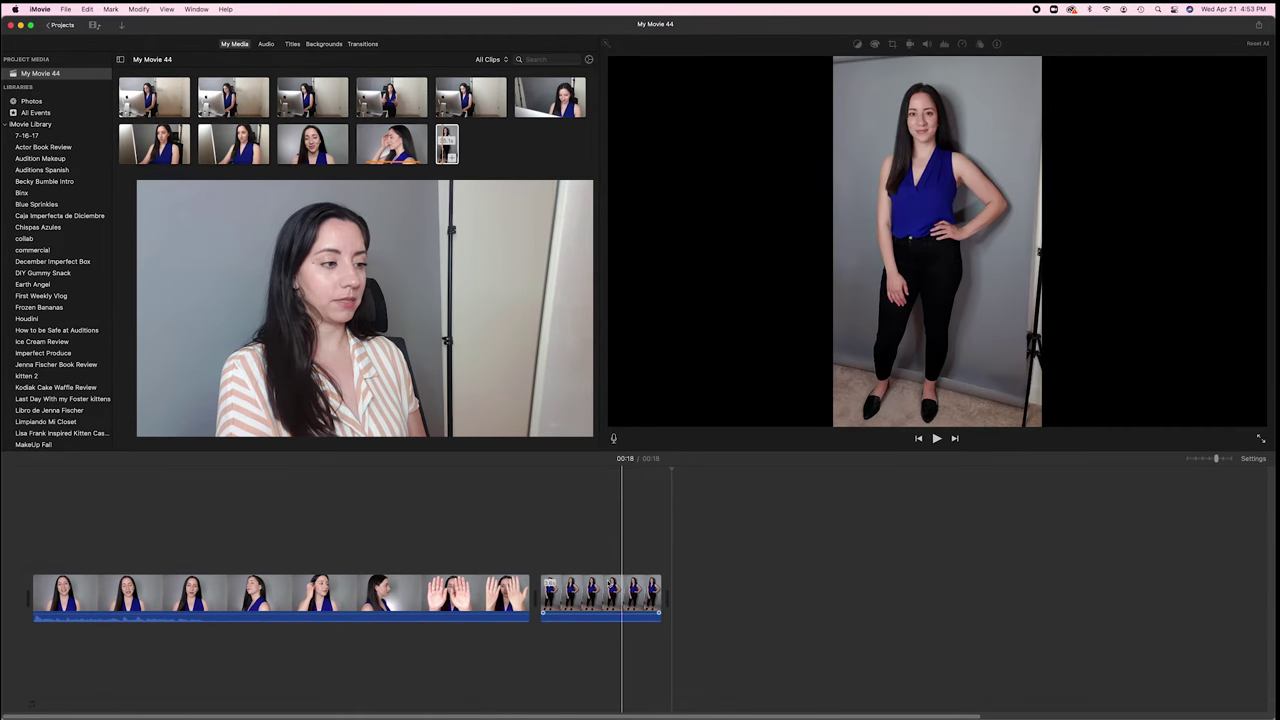
left_click(523, 583)
key("space")
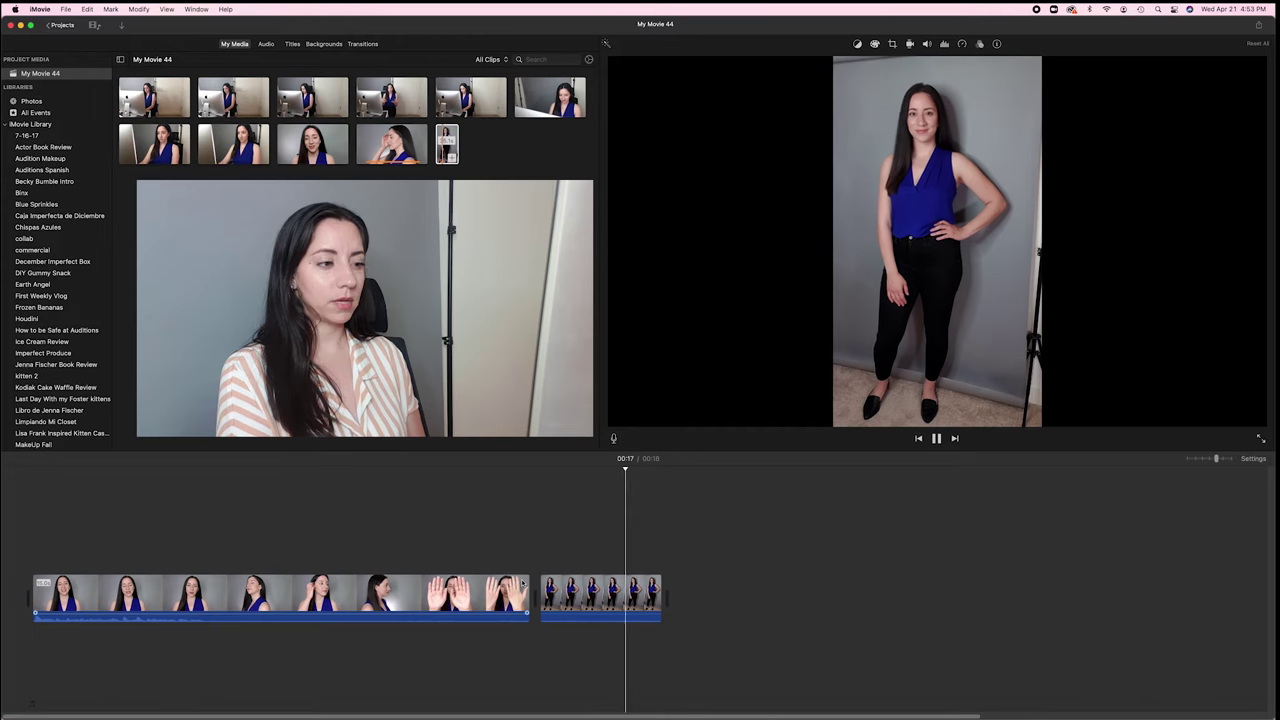
key("space")
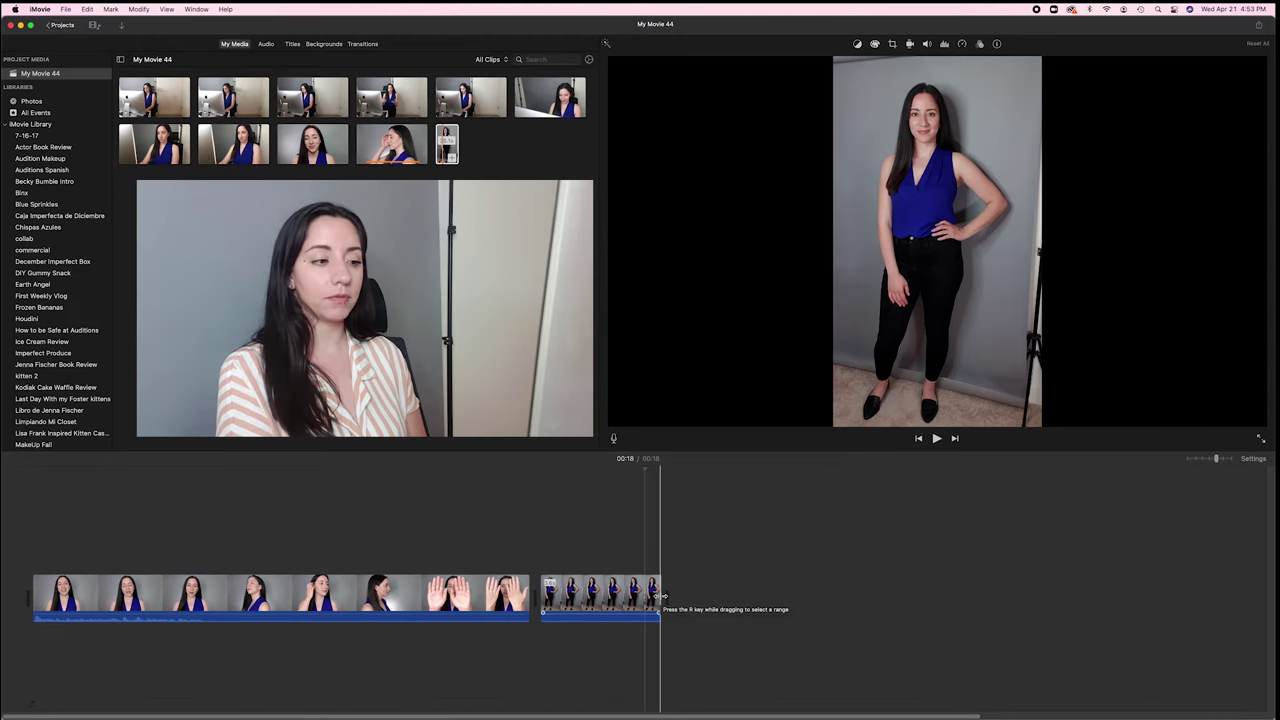
scroll(661, 596, "right", 1)
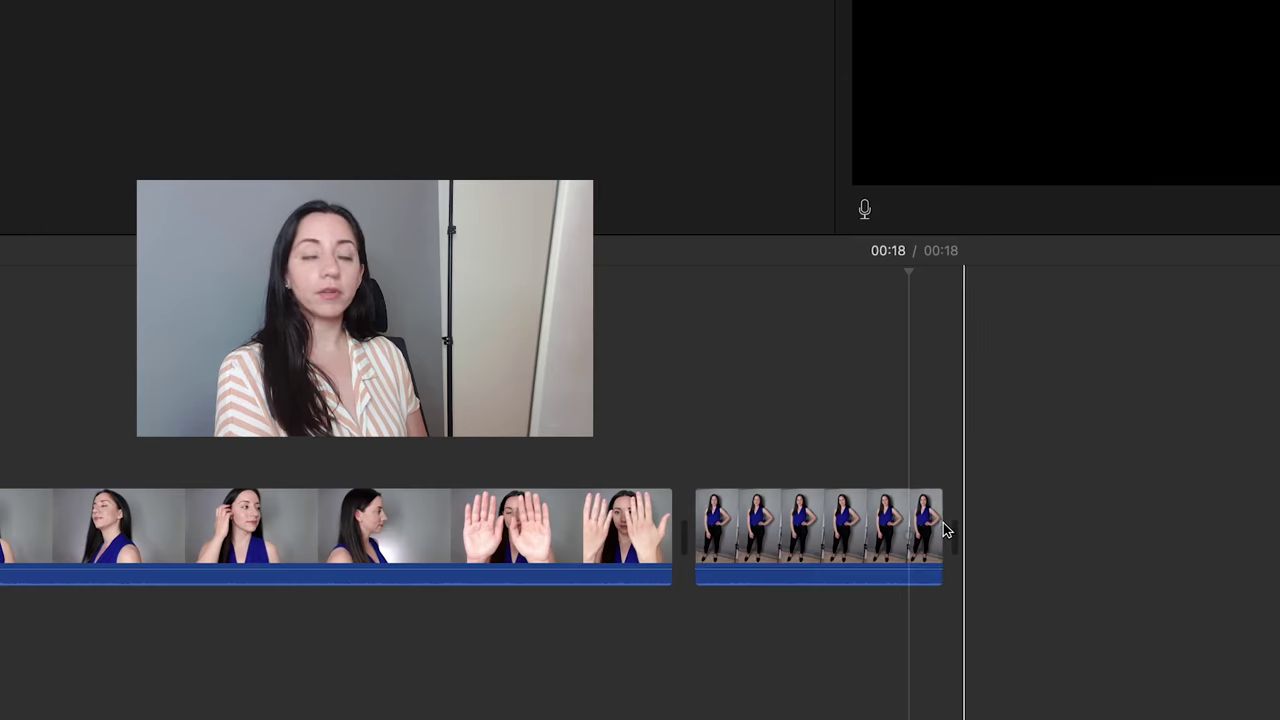
left_click_drag(943, 530, 888, 528)
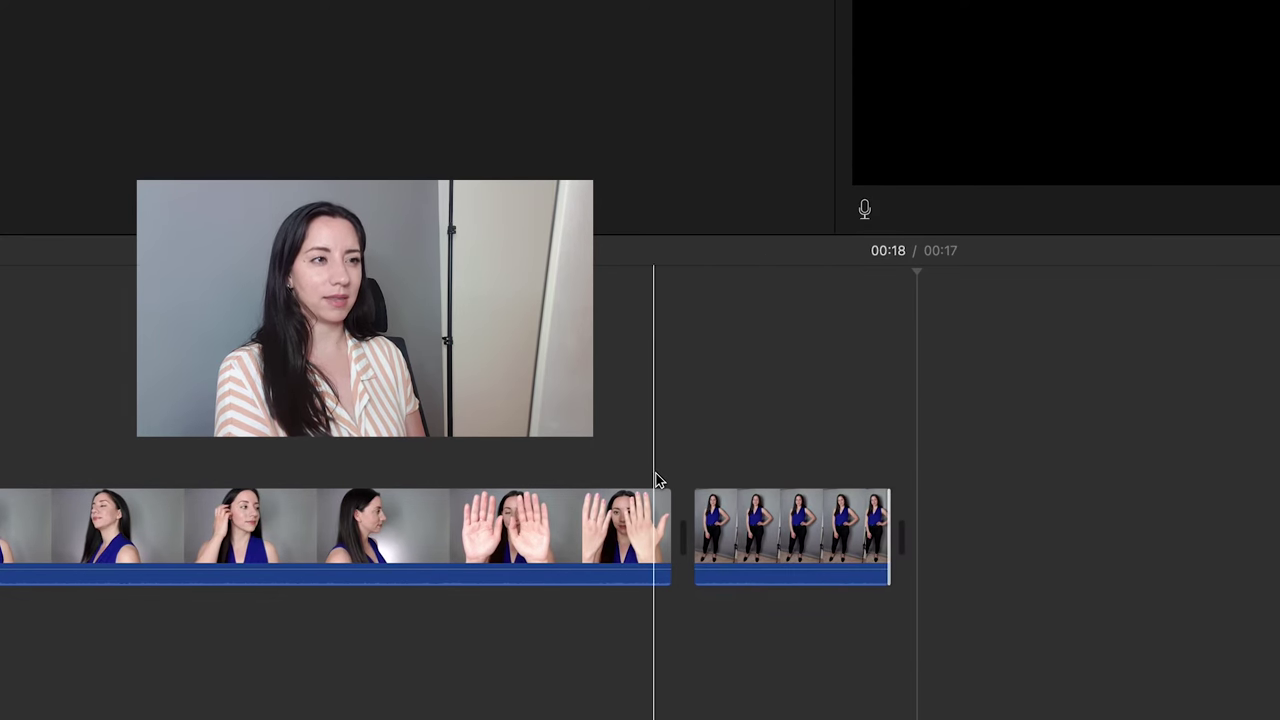
key("space")
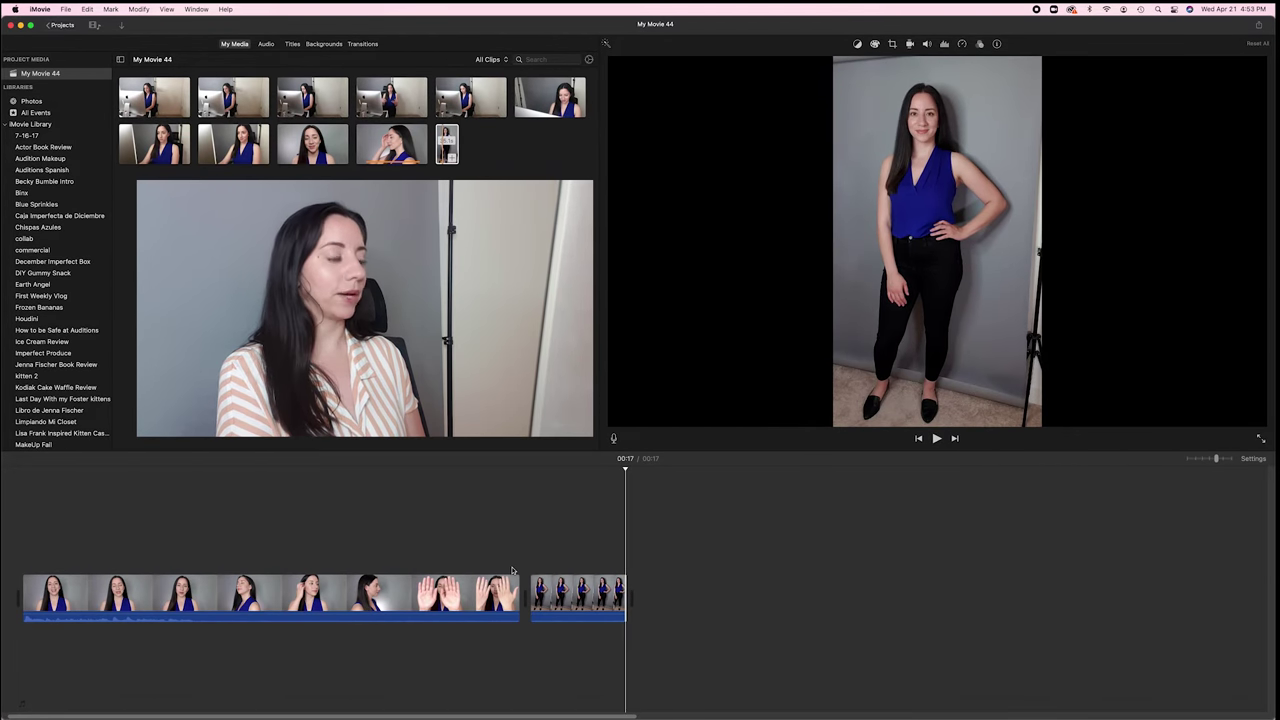
scroll(512, 571, "left", 1)
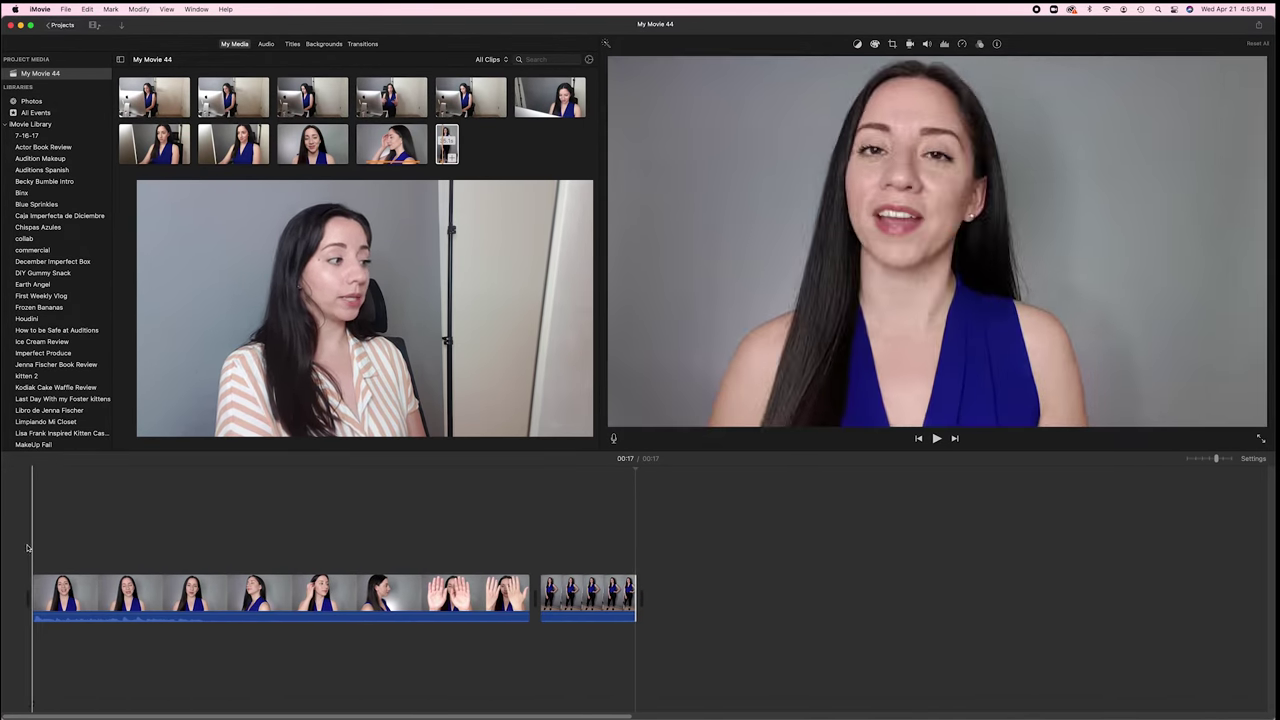
Step: Add a Reveal Lower Third title at the start of the movie
left_click(27, 547)
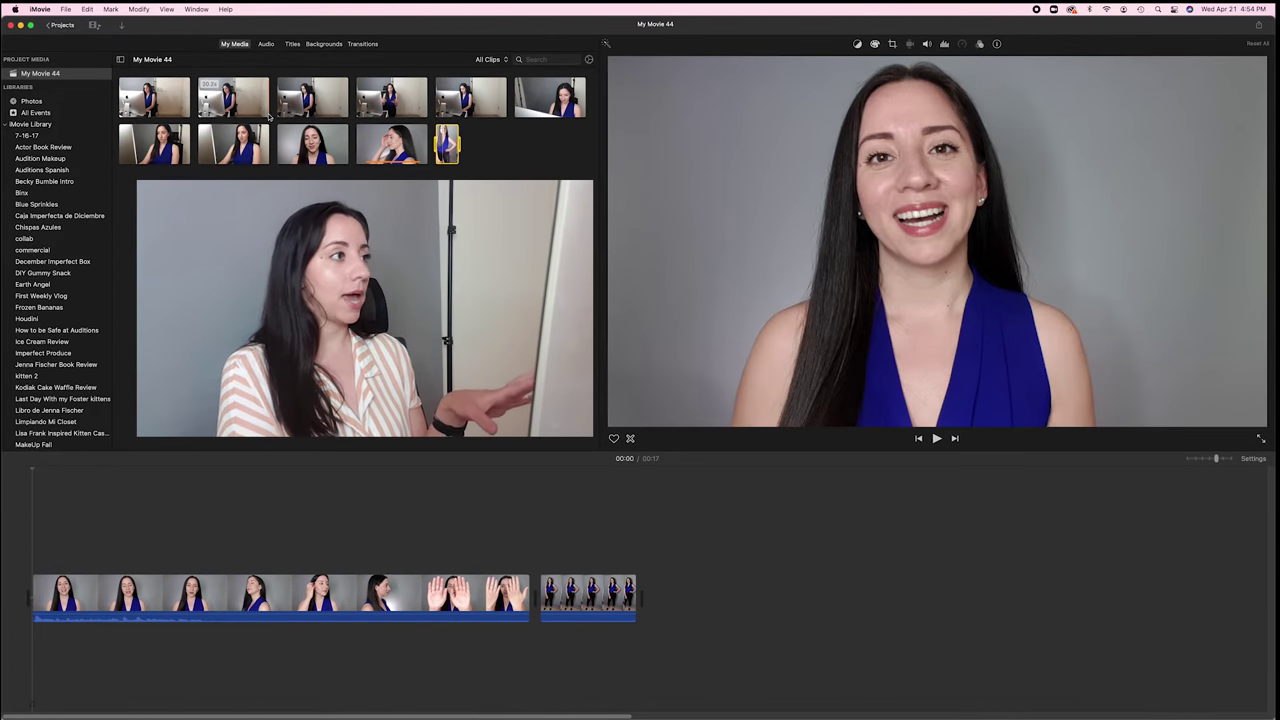
left_click(292, 44)
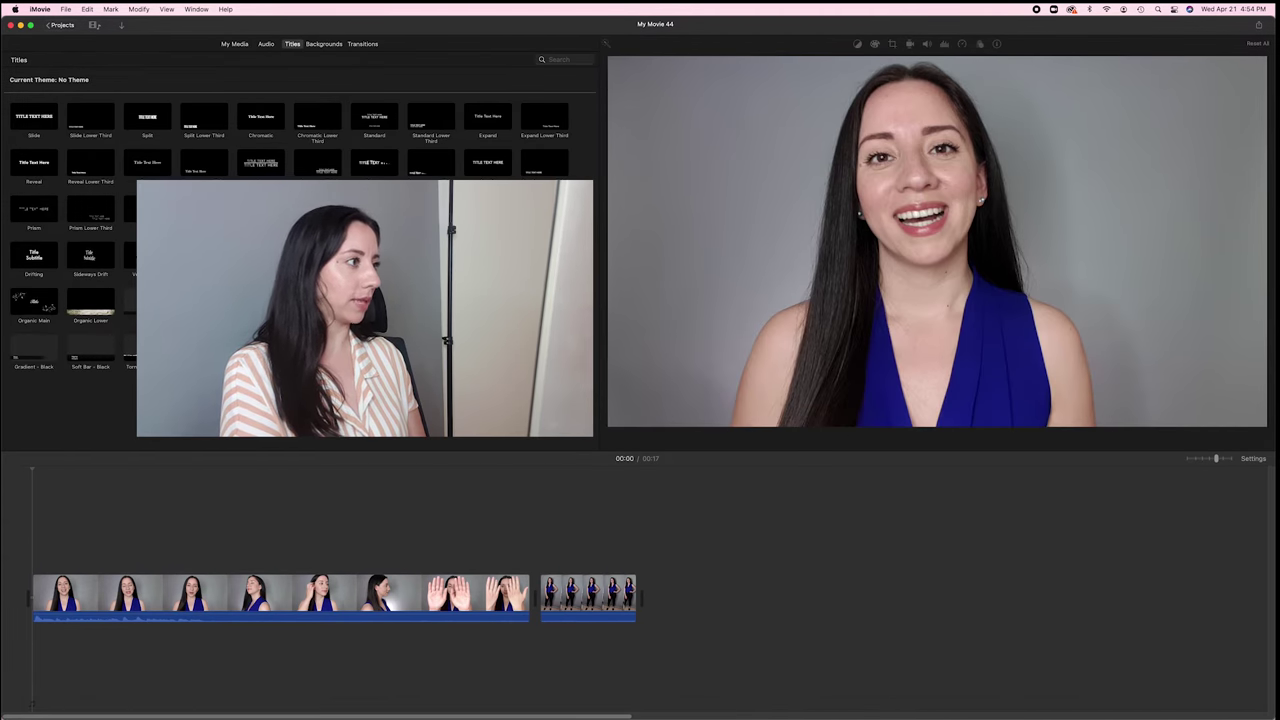
double_click(89, 173)
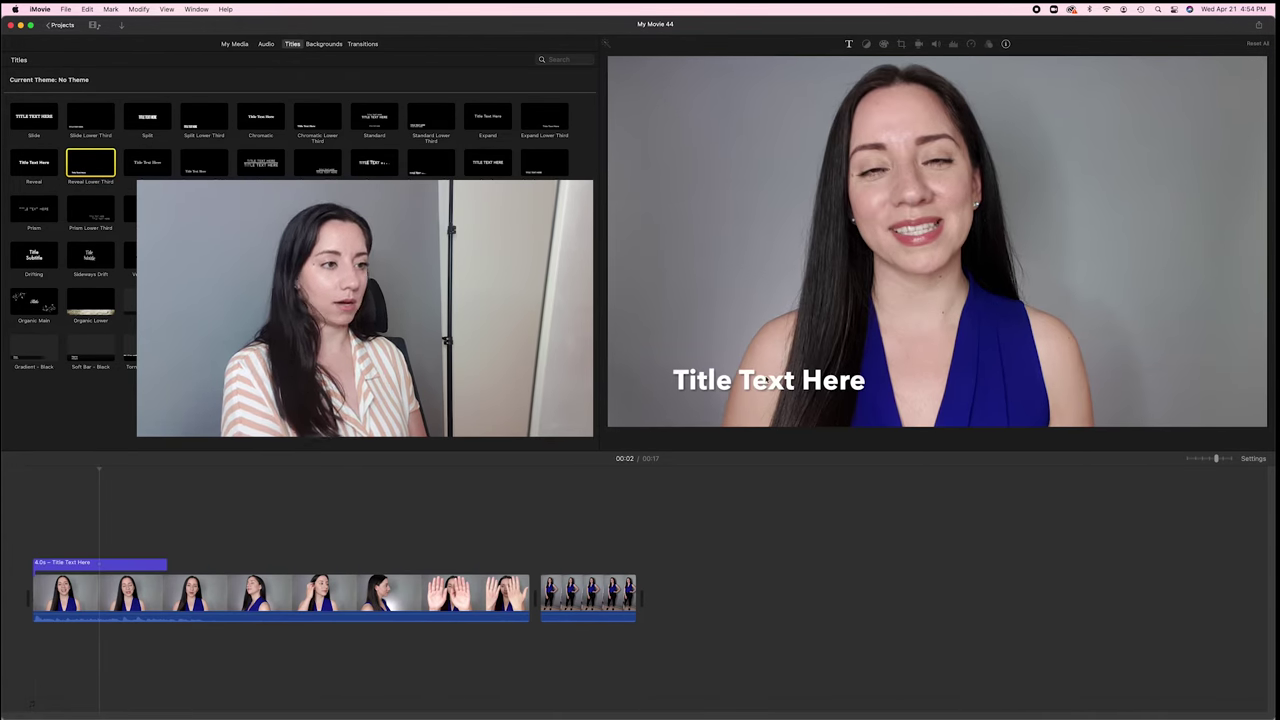
Step: Replace the 'Title Text Here' placeholder with the presenter's name
left_click(860, 381)
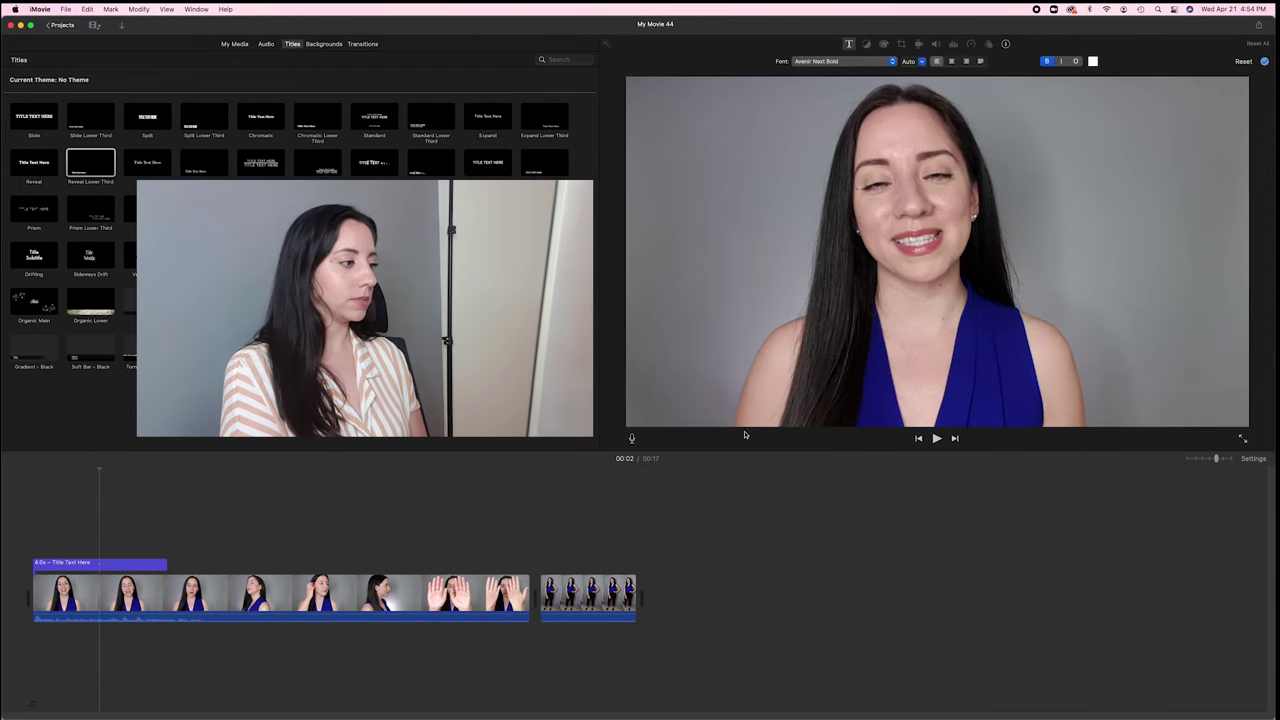
left_click(116, 565)
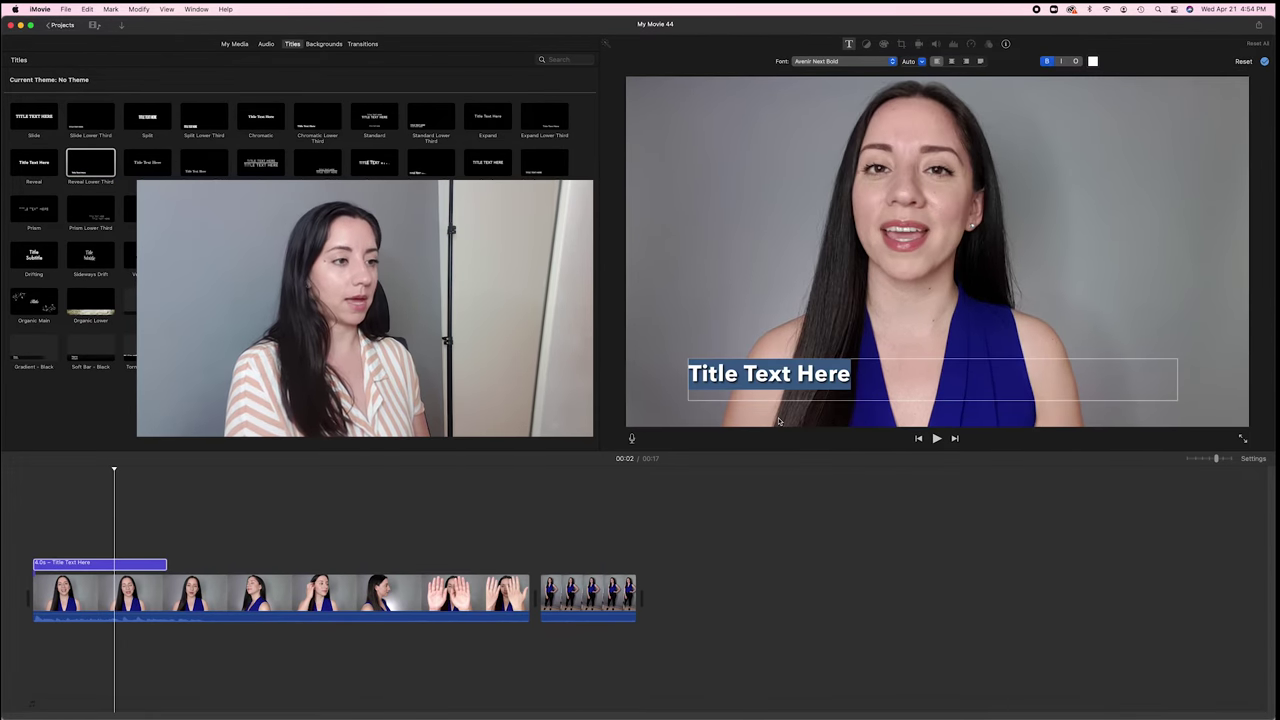
left_click(806, 383)
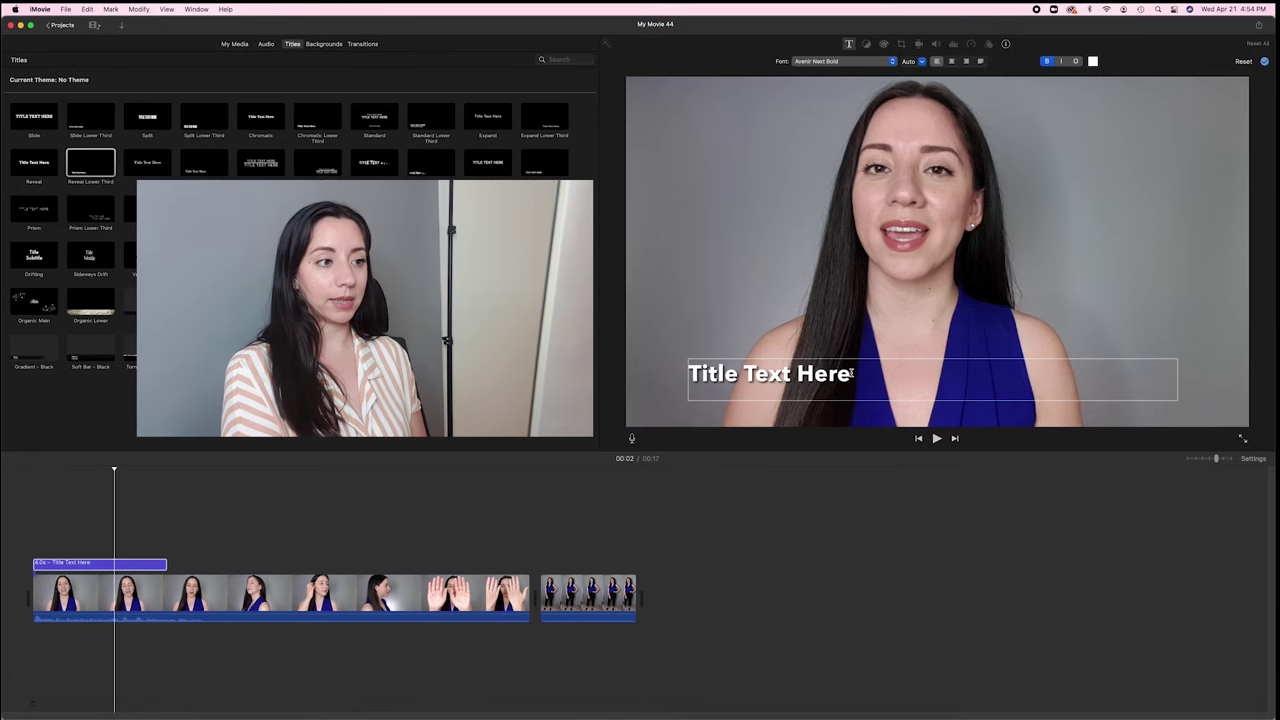
left_click_drag(854, 378, 708, 378)
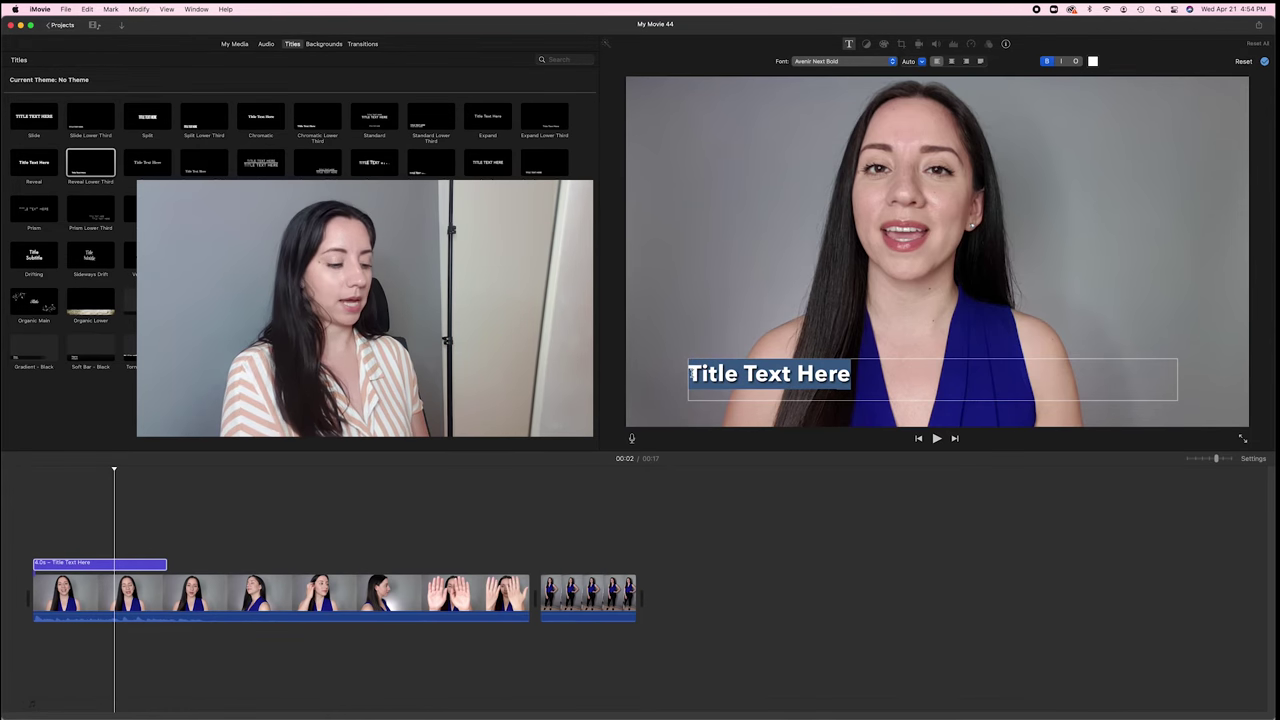
key("BackSpace")
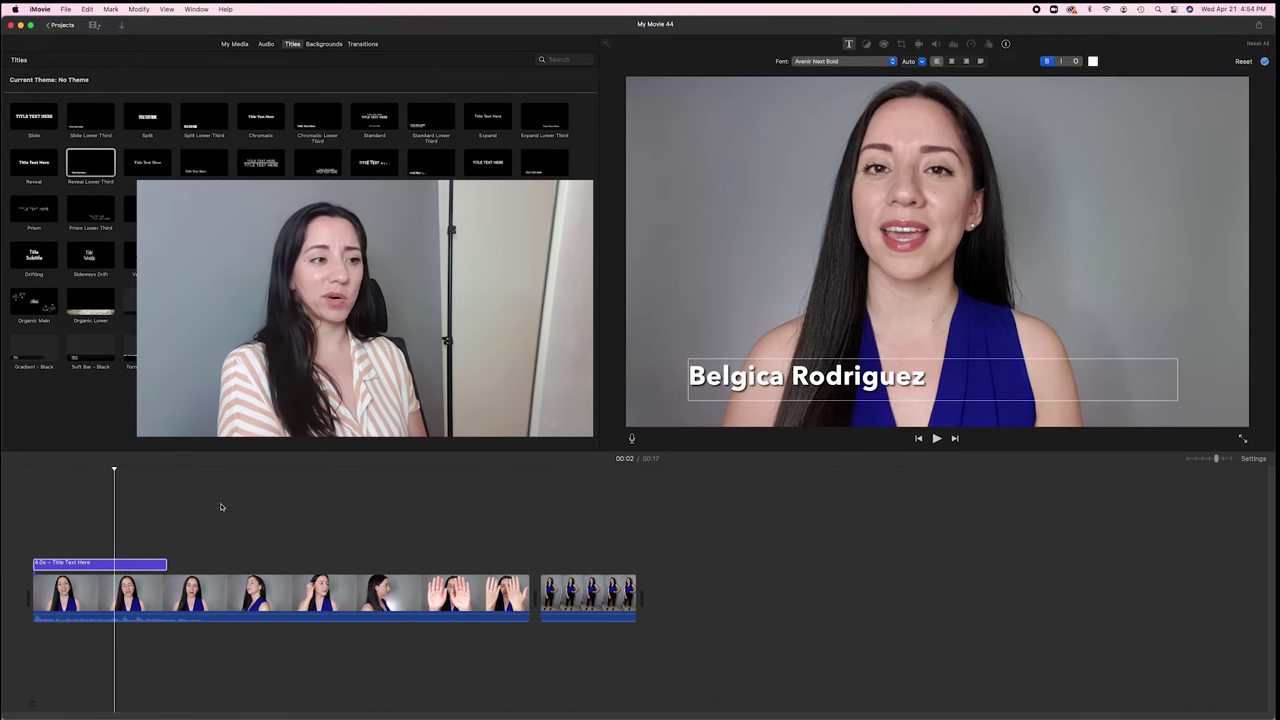
left_click(33, 512)
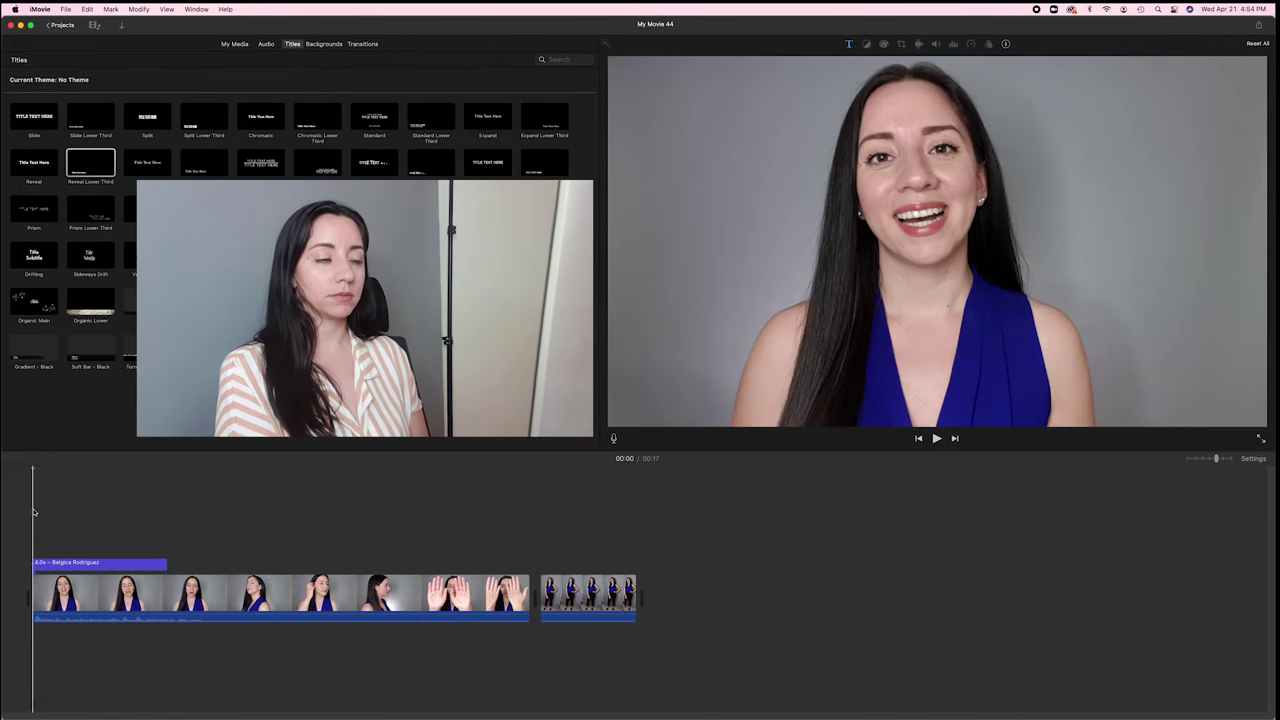
Step: Extend the name title from 4 to 5.8 seconds and play it back
key("space")
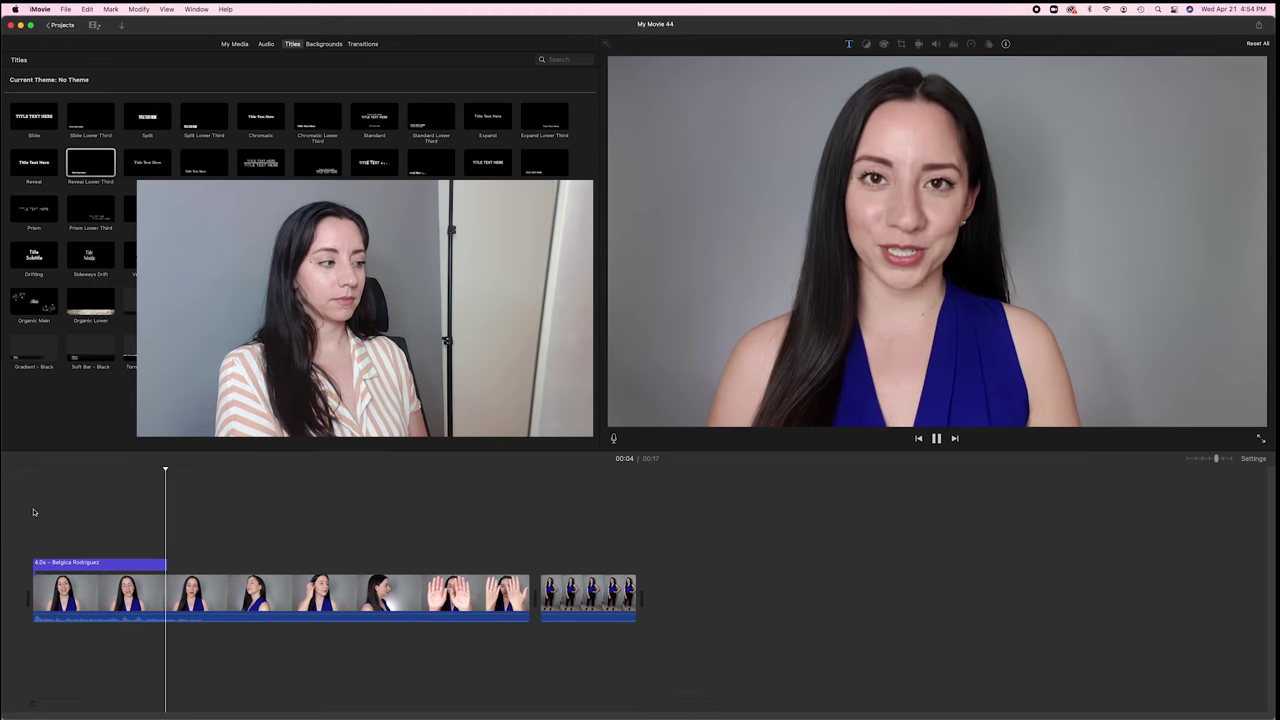
key("space")
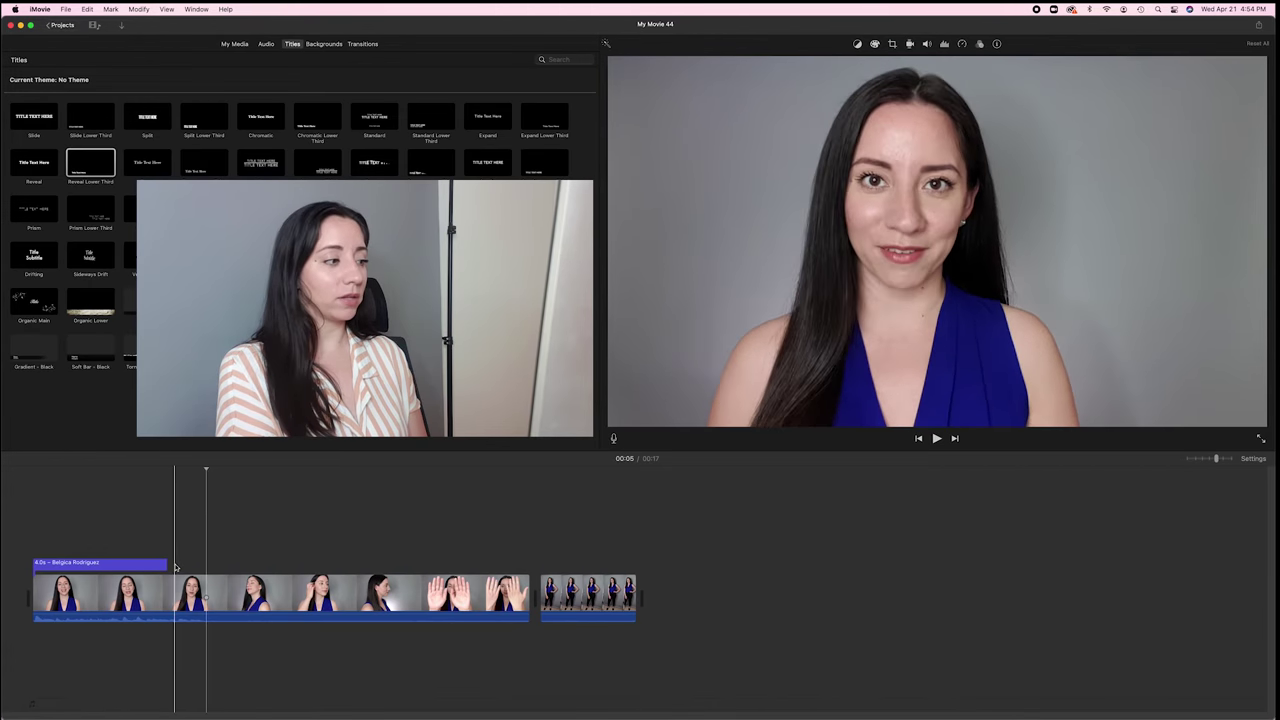
left_click_drag(168, 567, 222, 566)
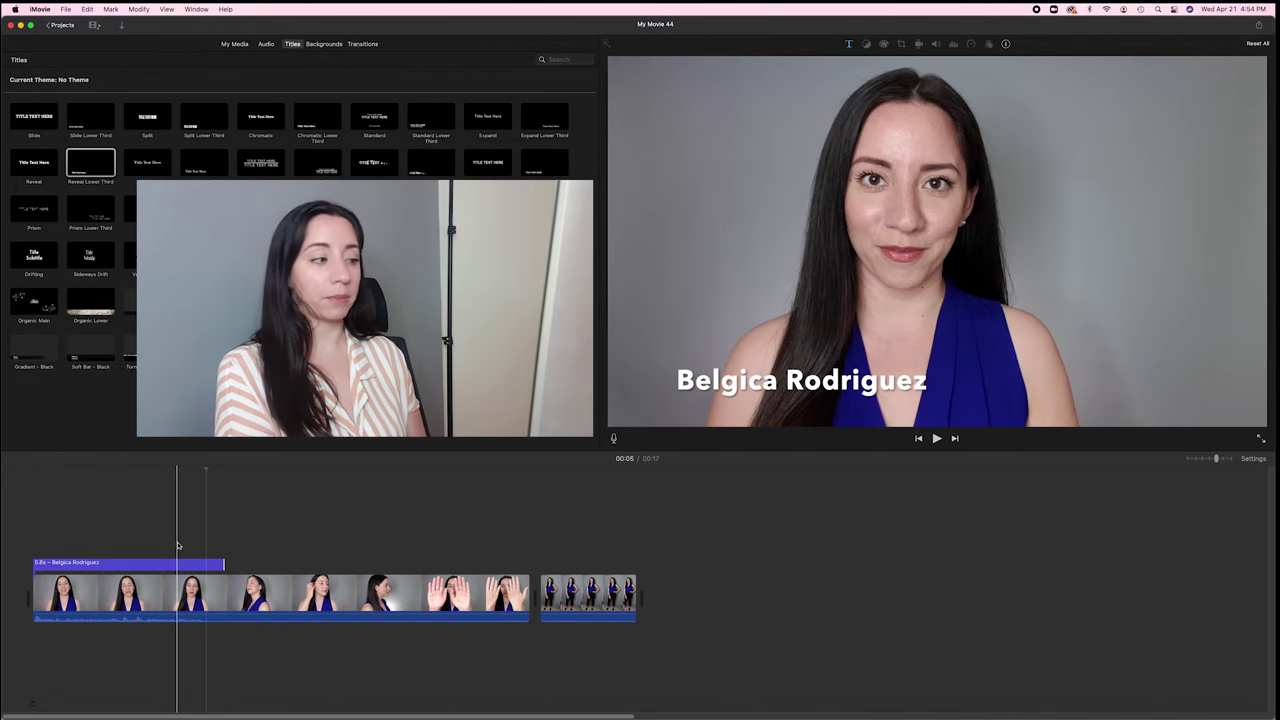
key("space")
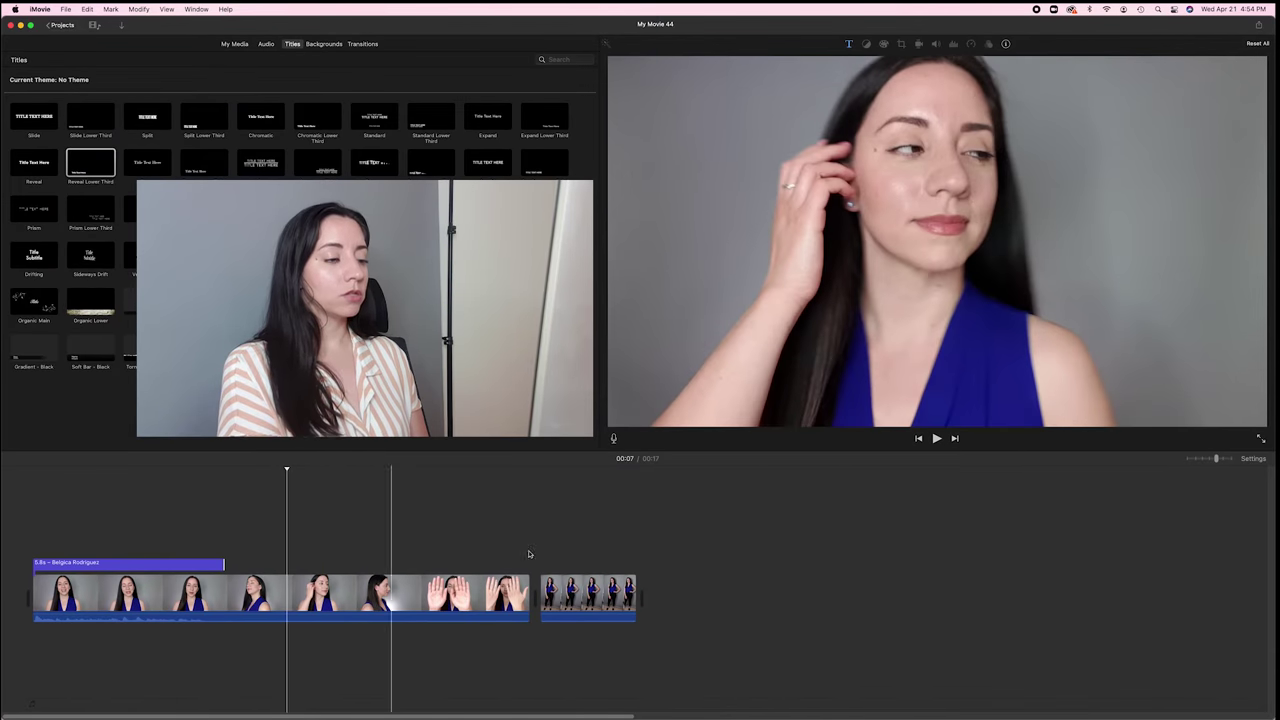
scroll(639, 554, "right", 3)
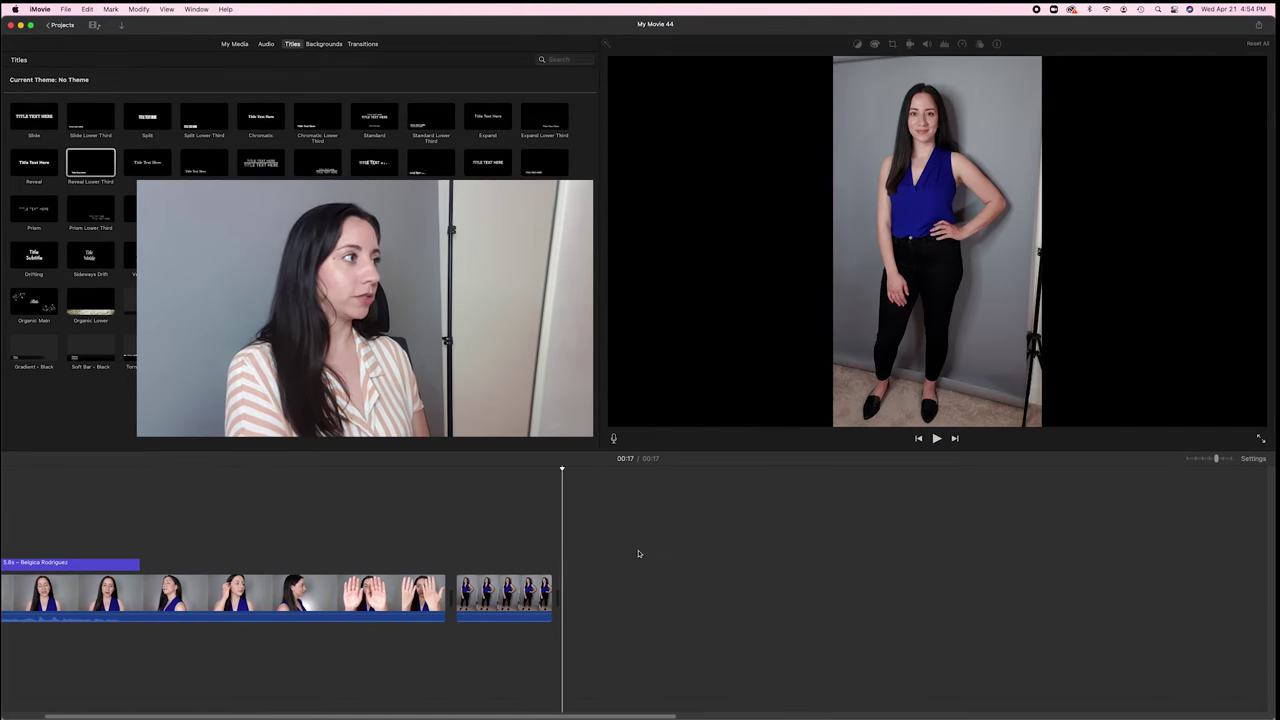
Step: Preview the seated desk clip from My Media and drag it to the timeline's end, making 42 seconds
left_click(235, 44)
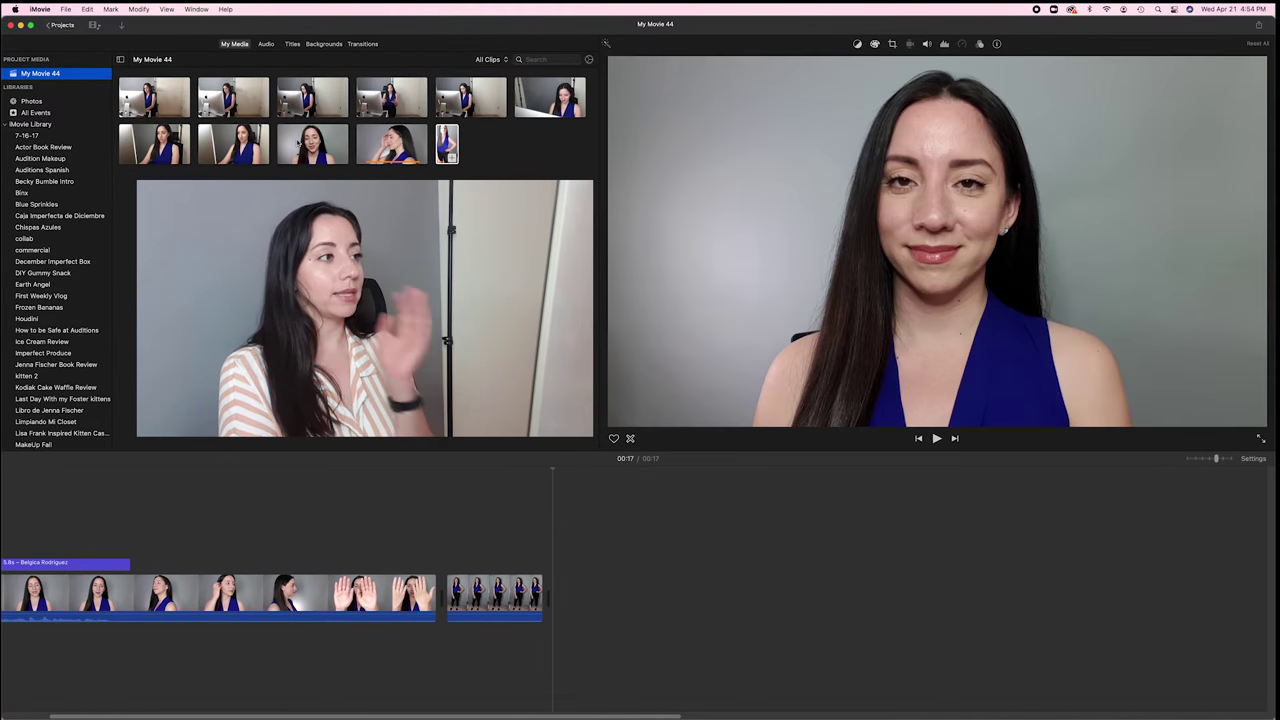
key("Tab")
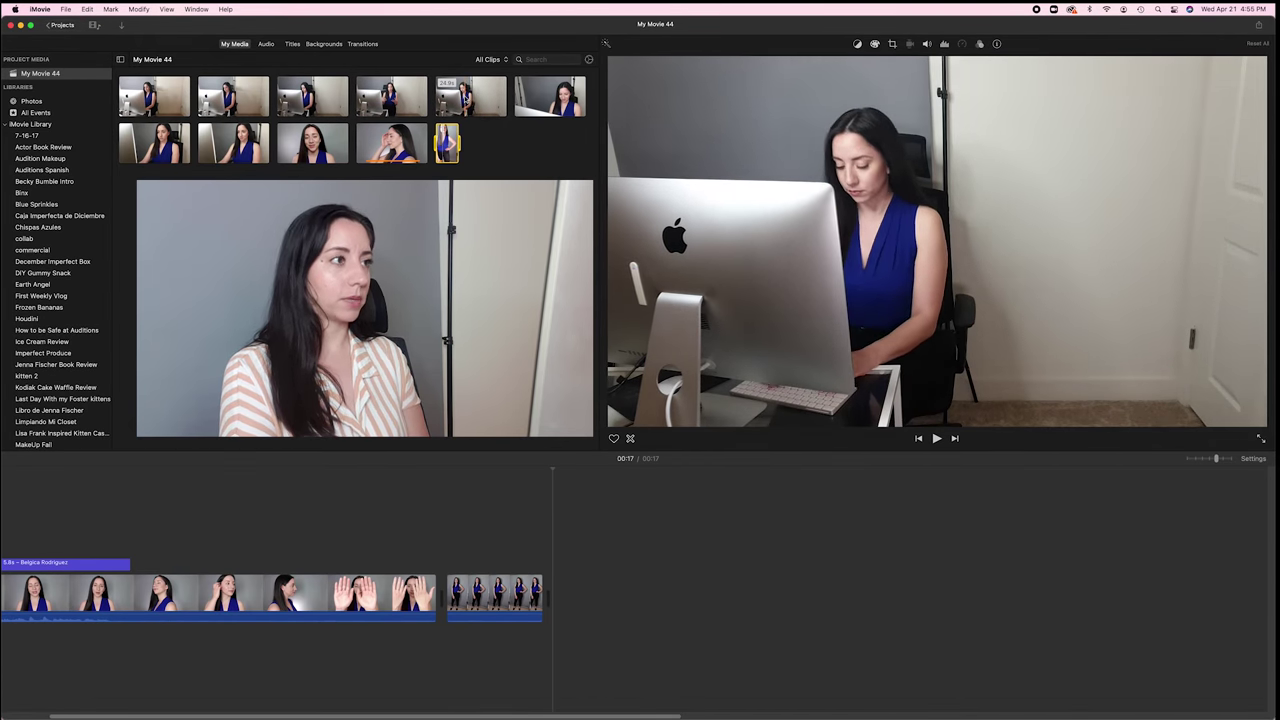
left_click(466, 101)
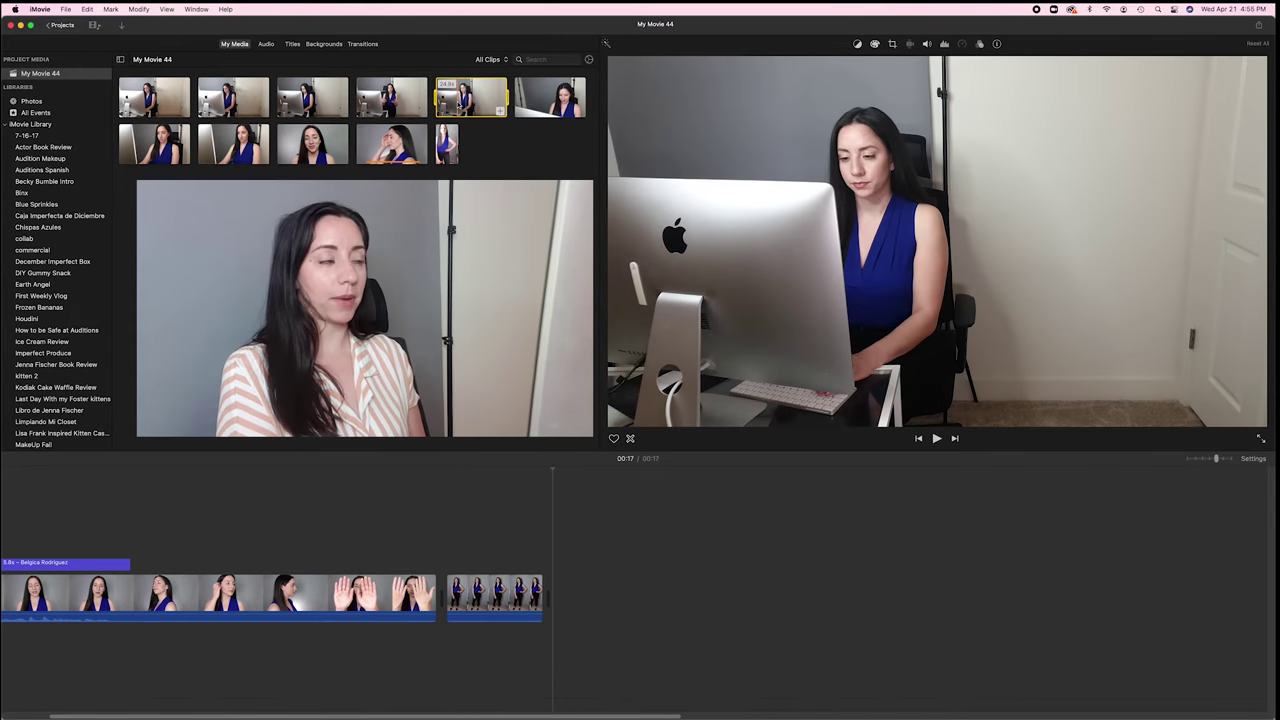
key("space")
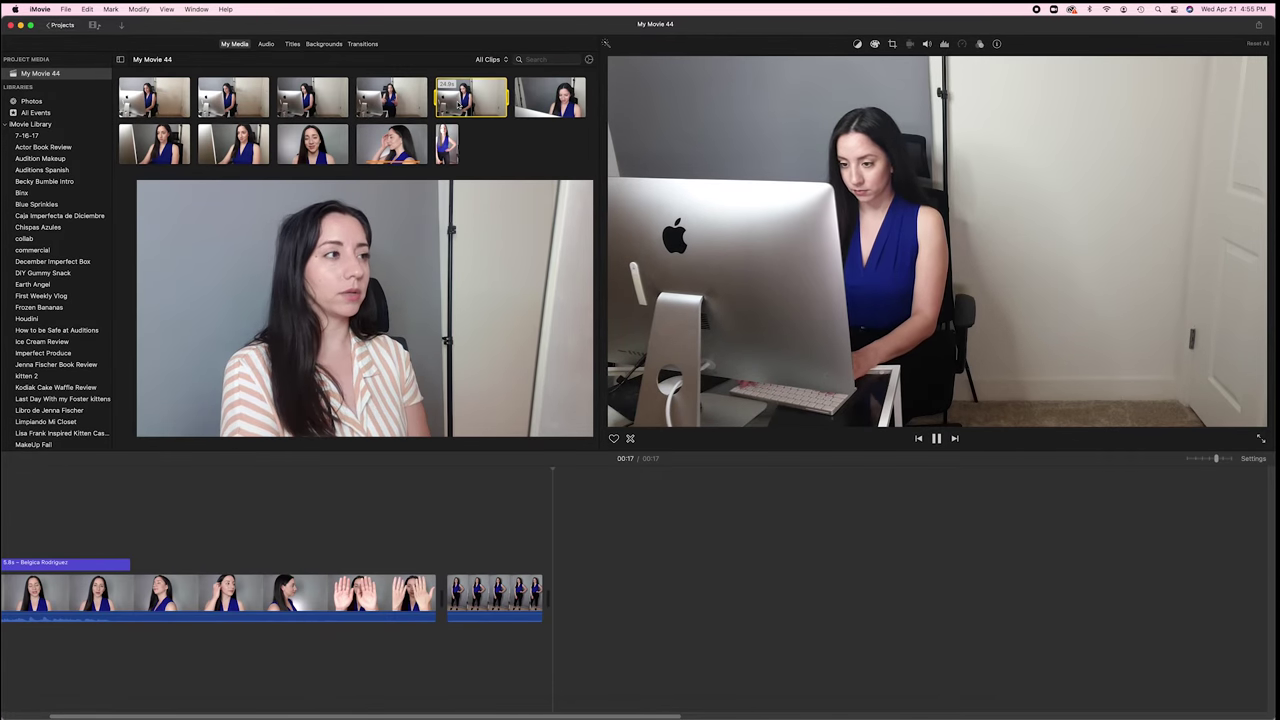
left_click_drag(460, 100, 586, 571)
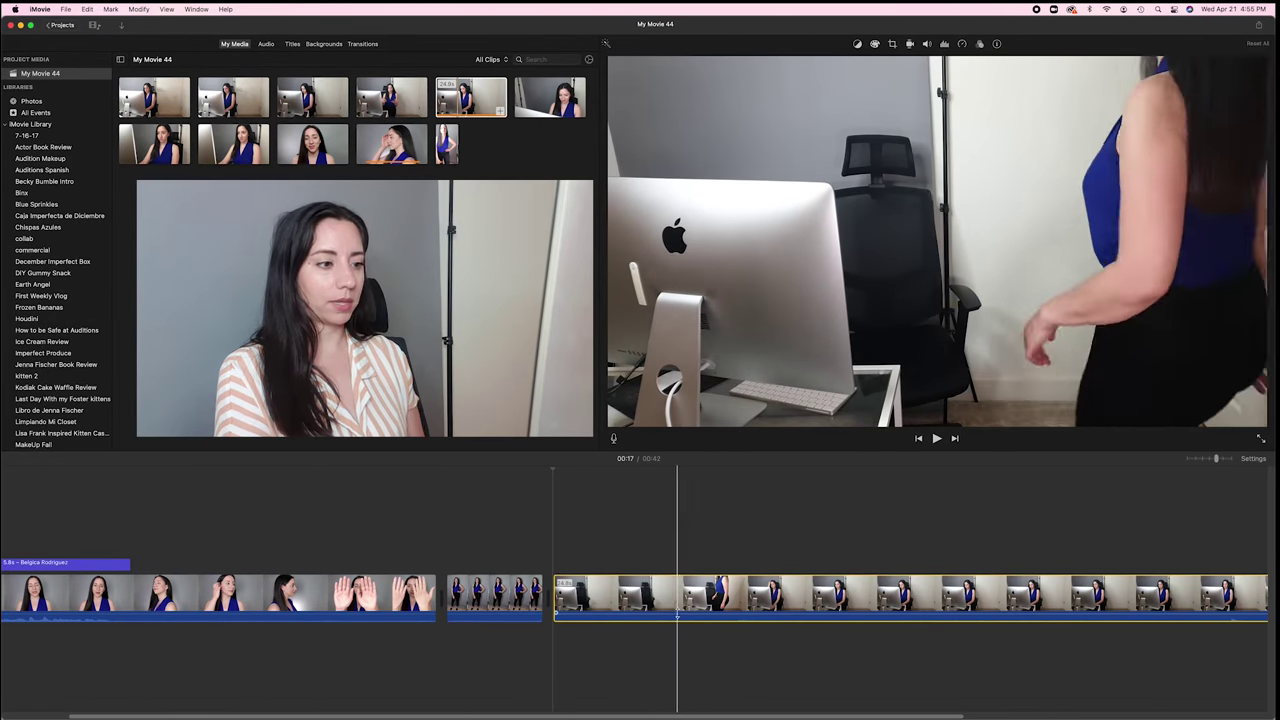
Step: Trim the desk clip's beginning up to a few seconds in and play from its new start
left_click(676, 606)
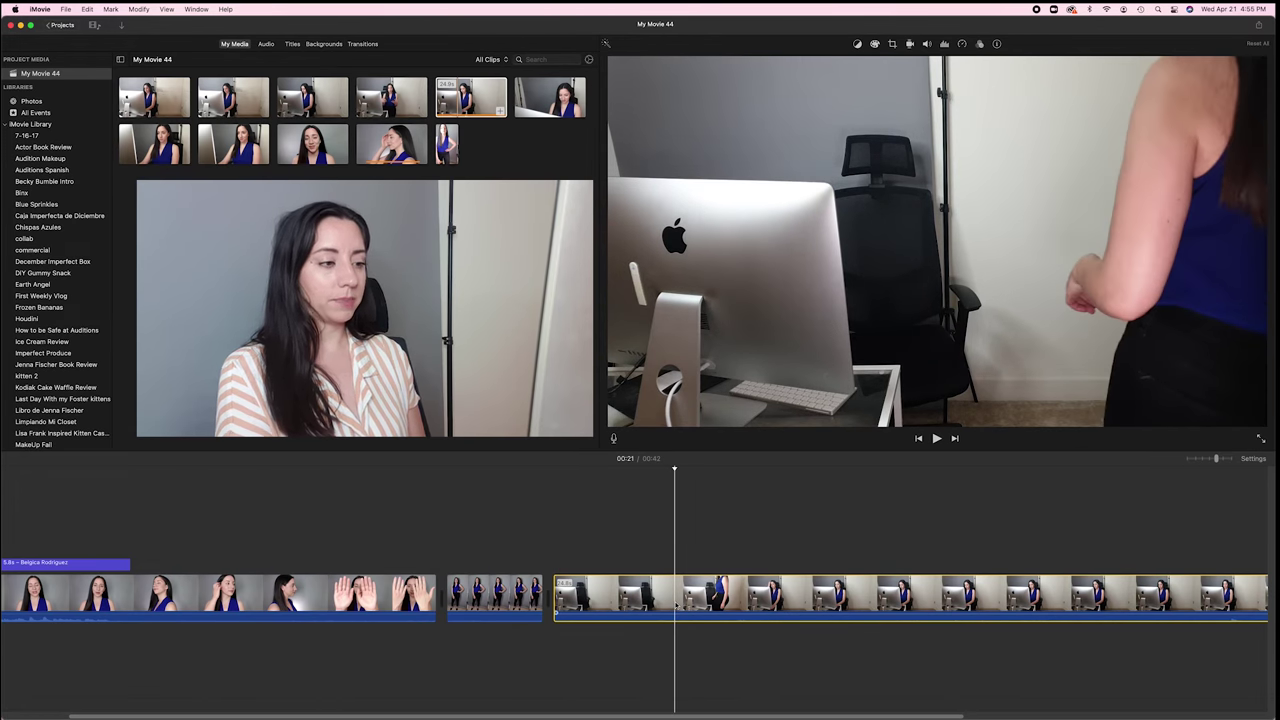
key("alt+slash")
key("space")
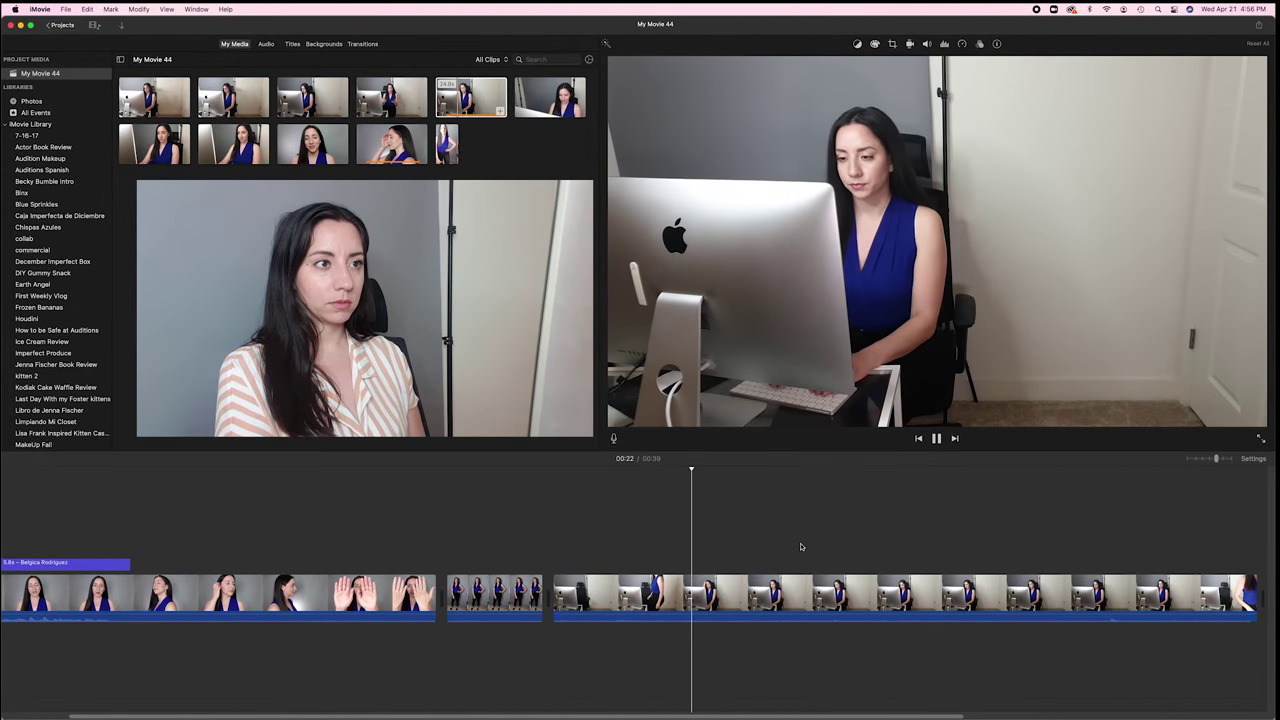
key("space")
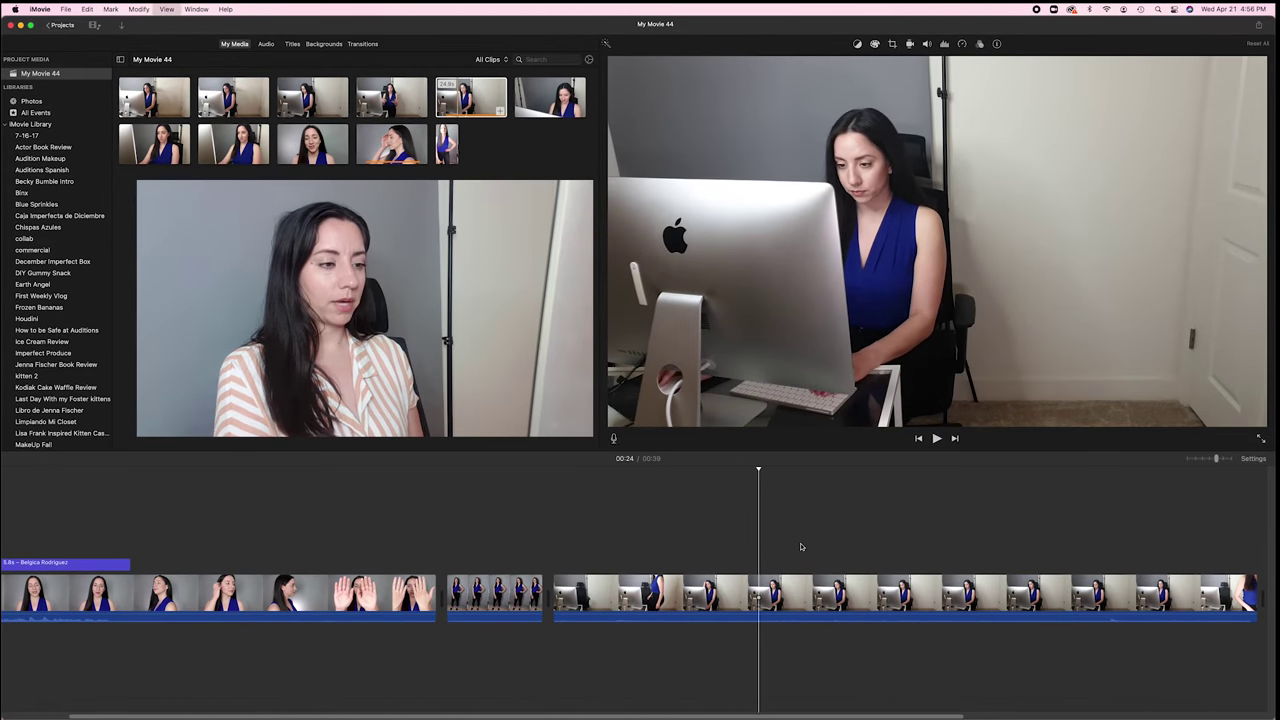
Step: Split off and delete the desk clip's leftover tail, leaving a 24-second movie
left_click(760, 596)
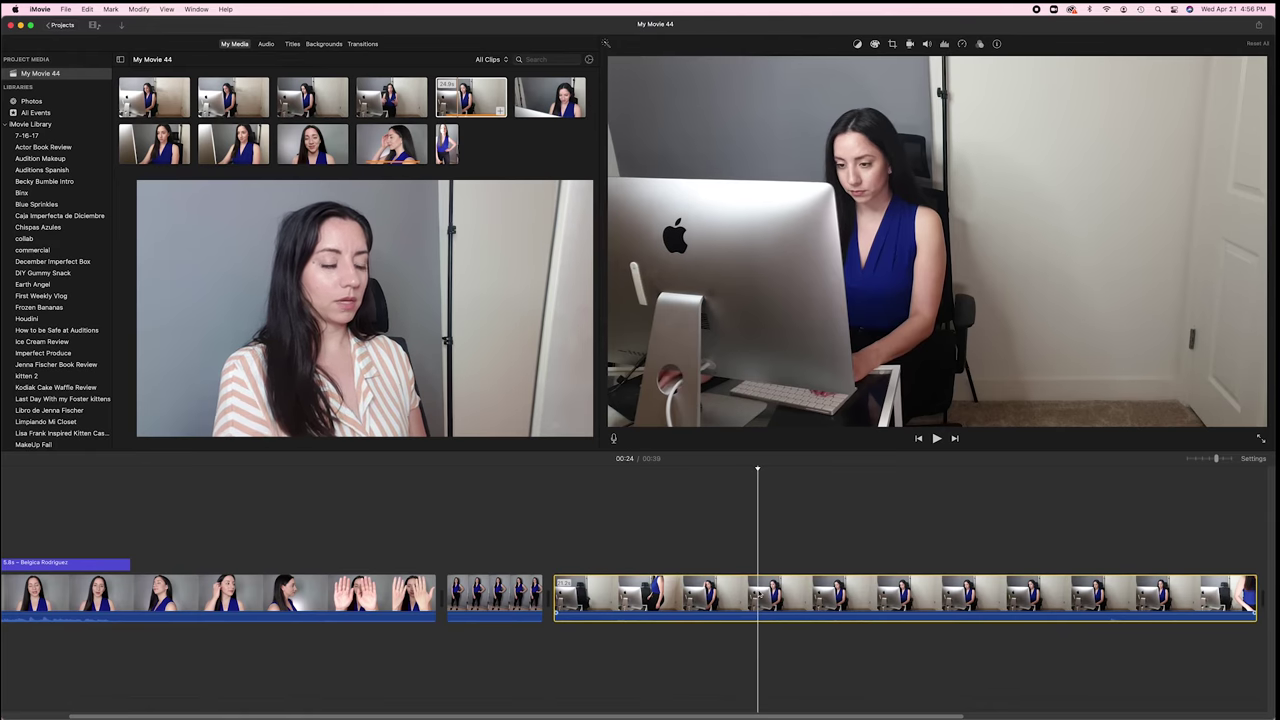
key("super+b")
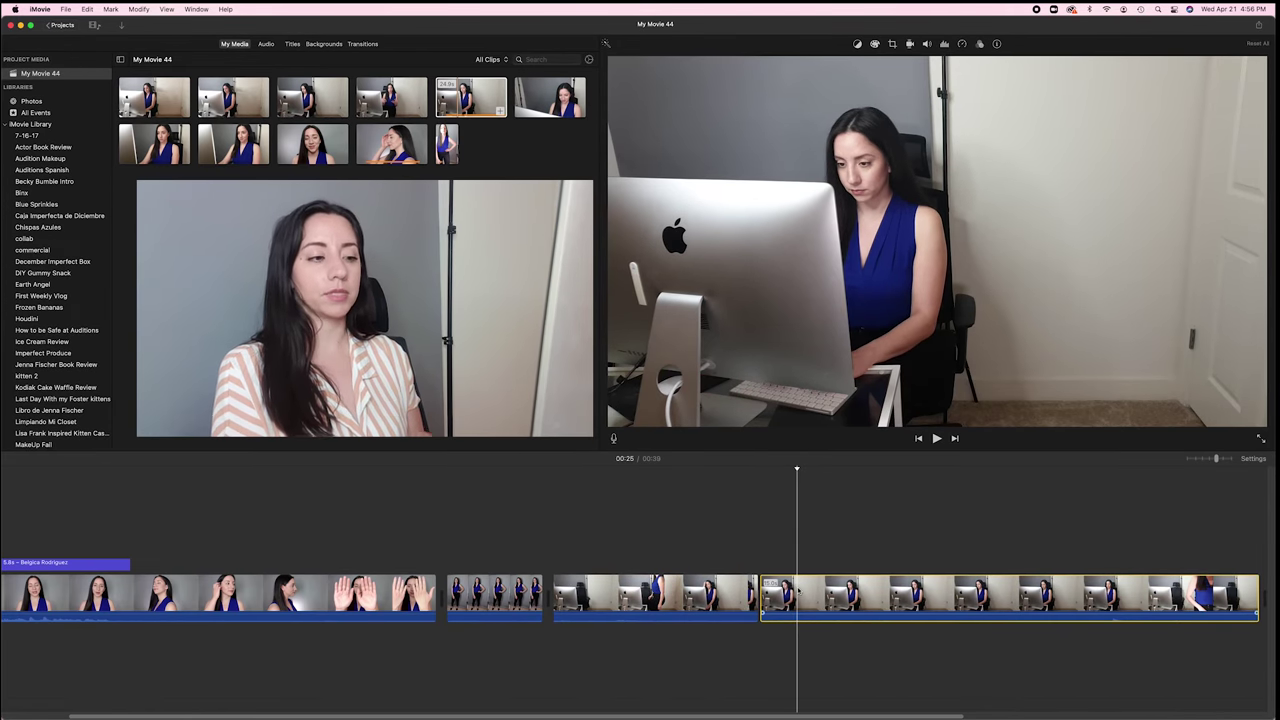
key("Delete")
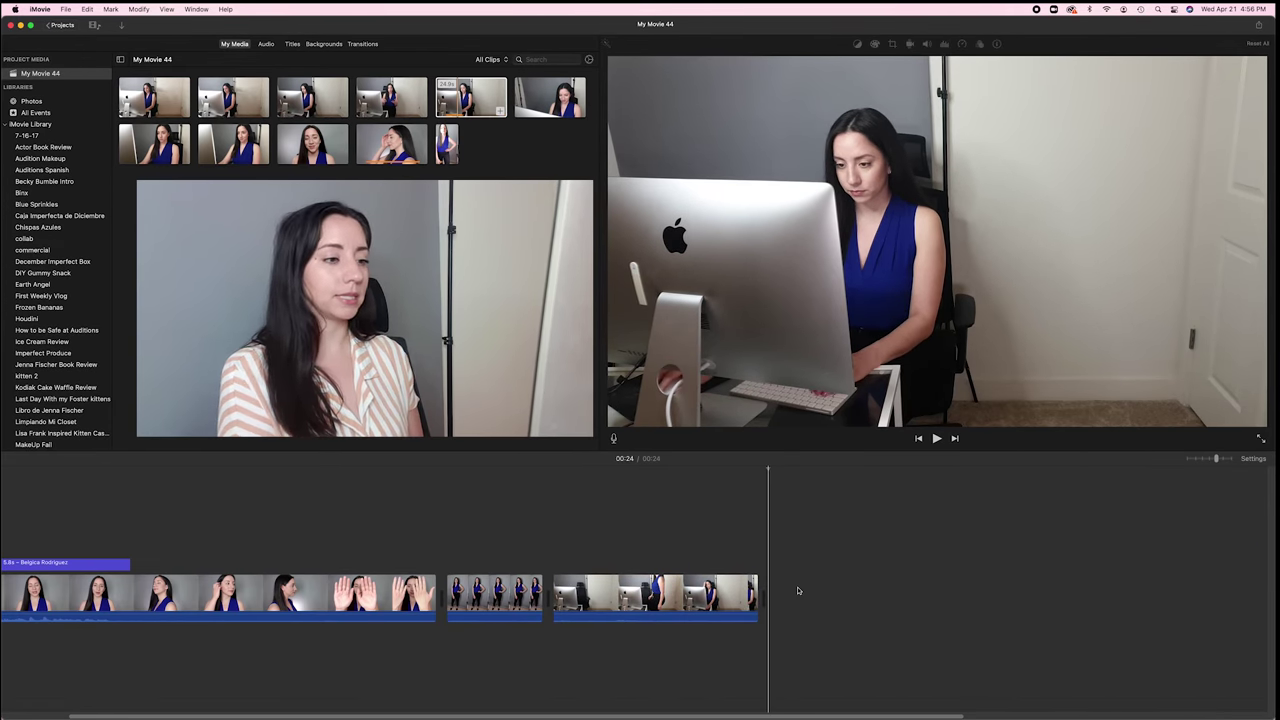
left_click(538, 544)
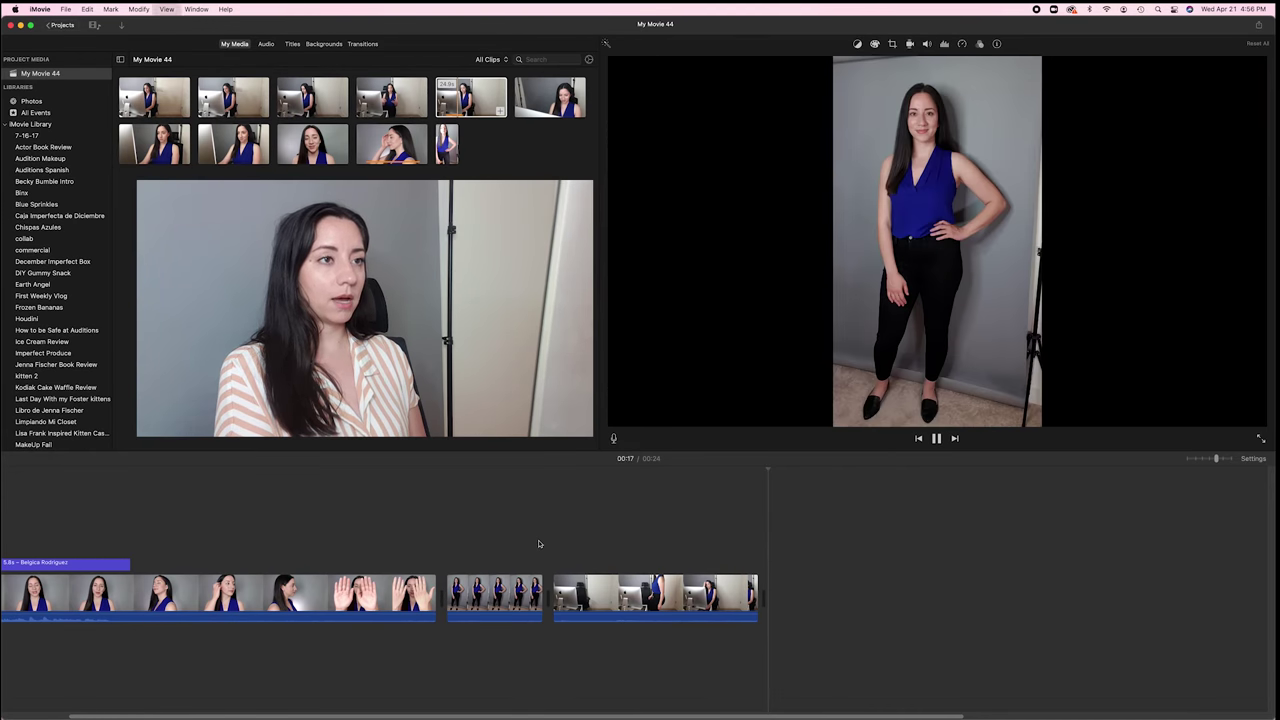
key("space")
left_click(549, 547)
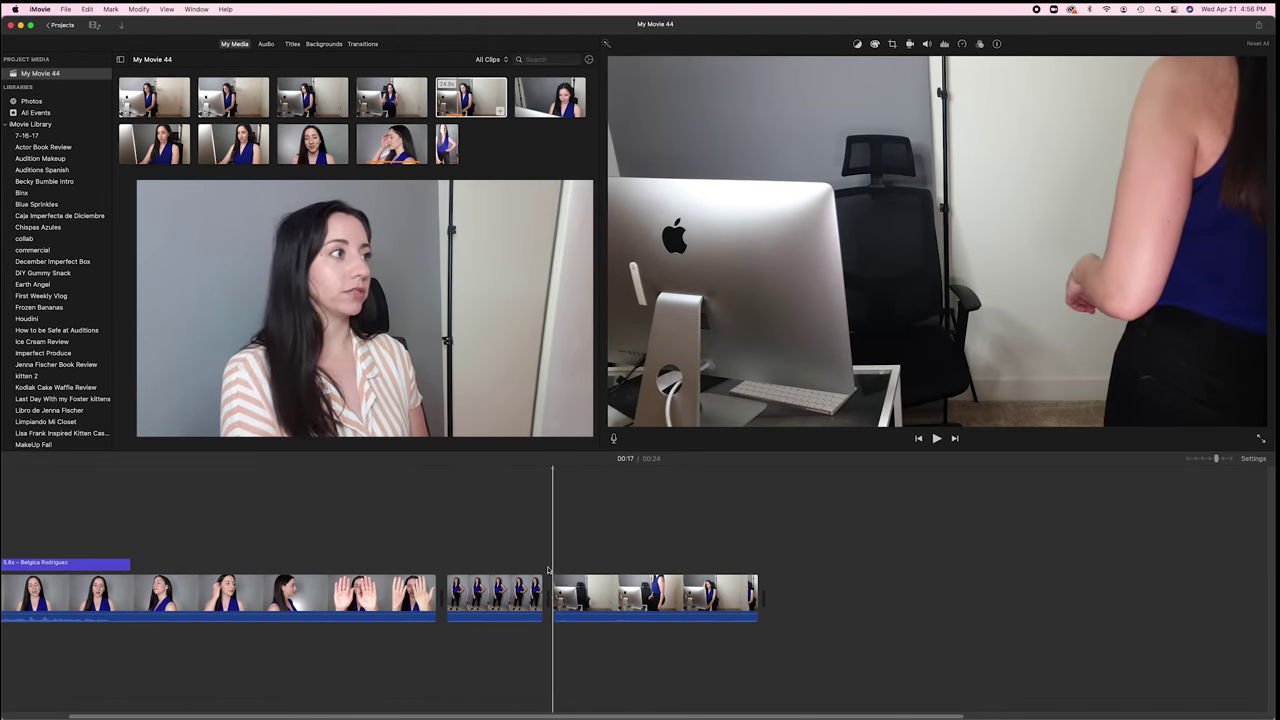
scroll(548, 572, "right", 2)
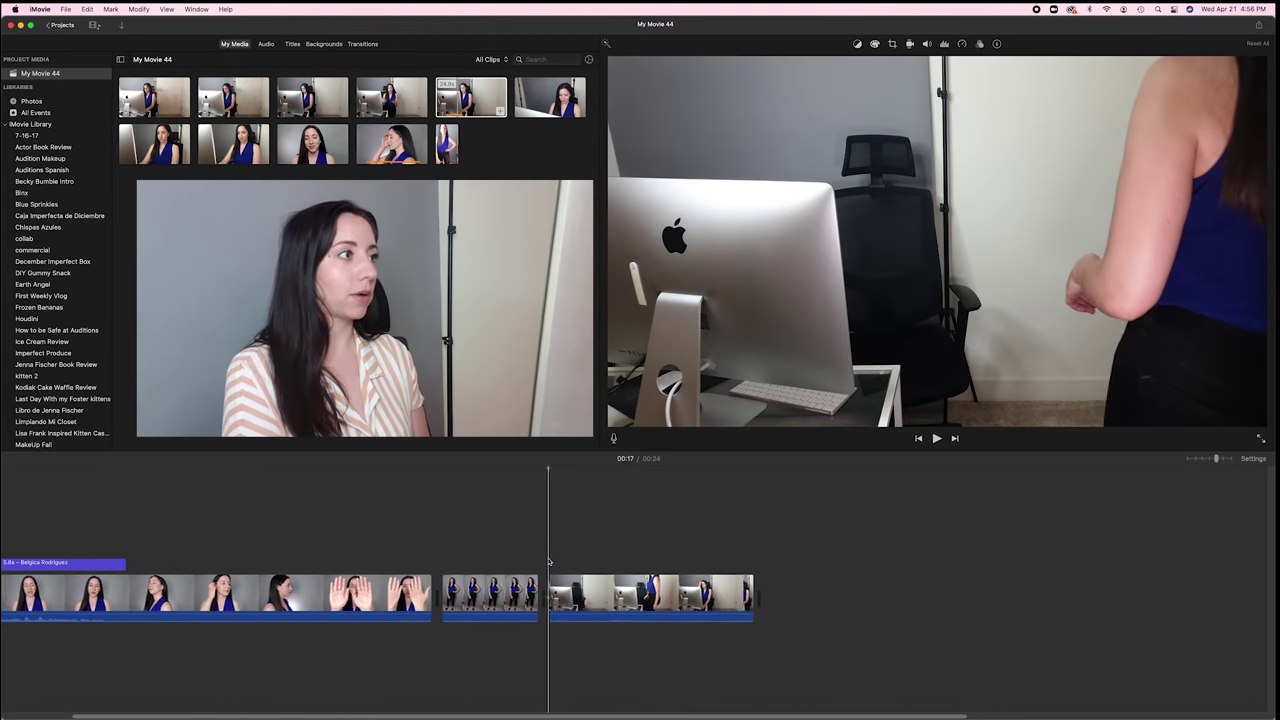
Step: Place a Cross Blur transition between the full-body and desk clips
left_click(361, 44)
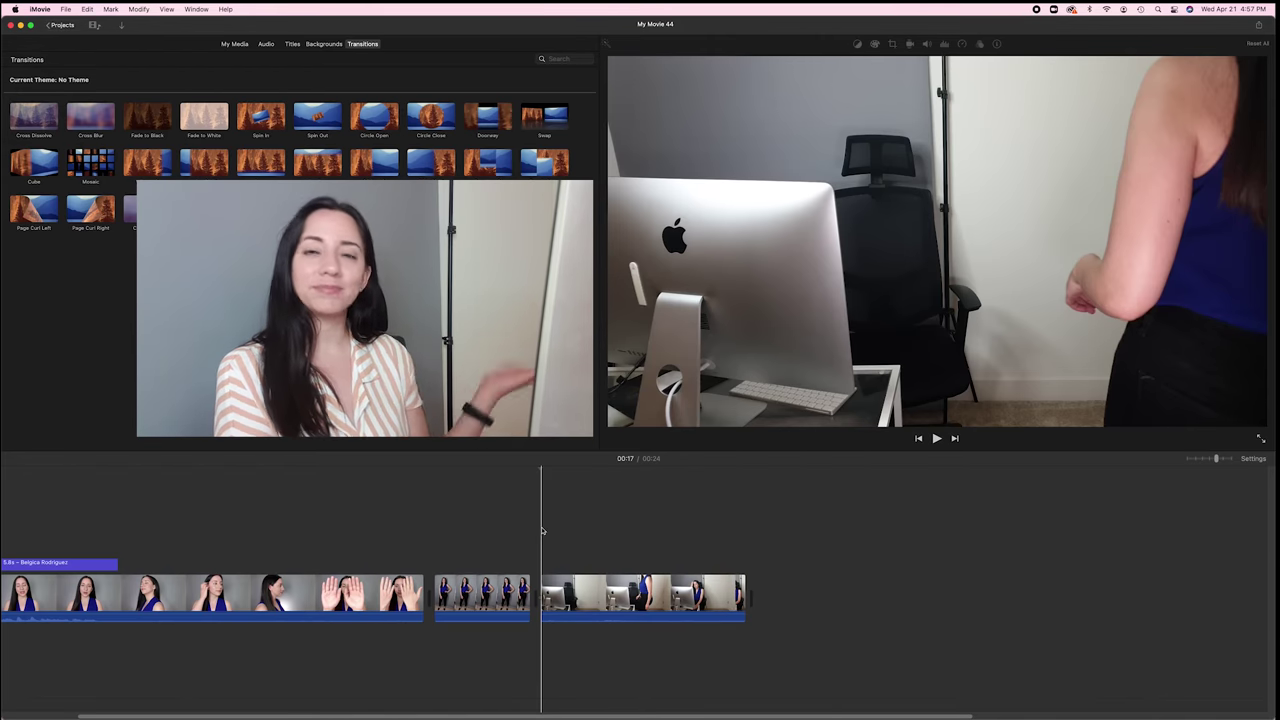
left_click(107, 122)
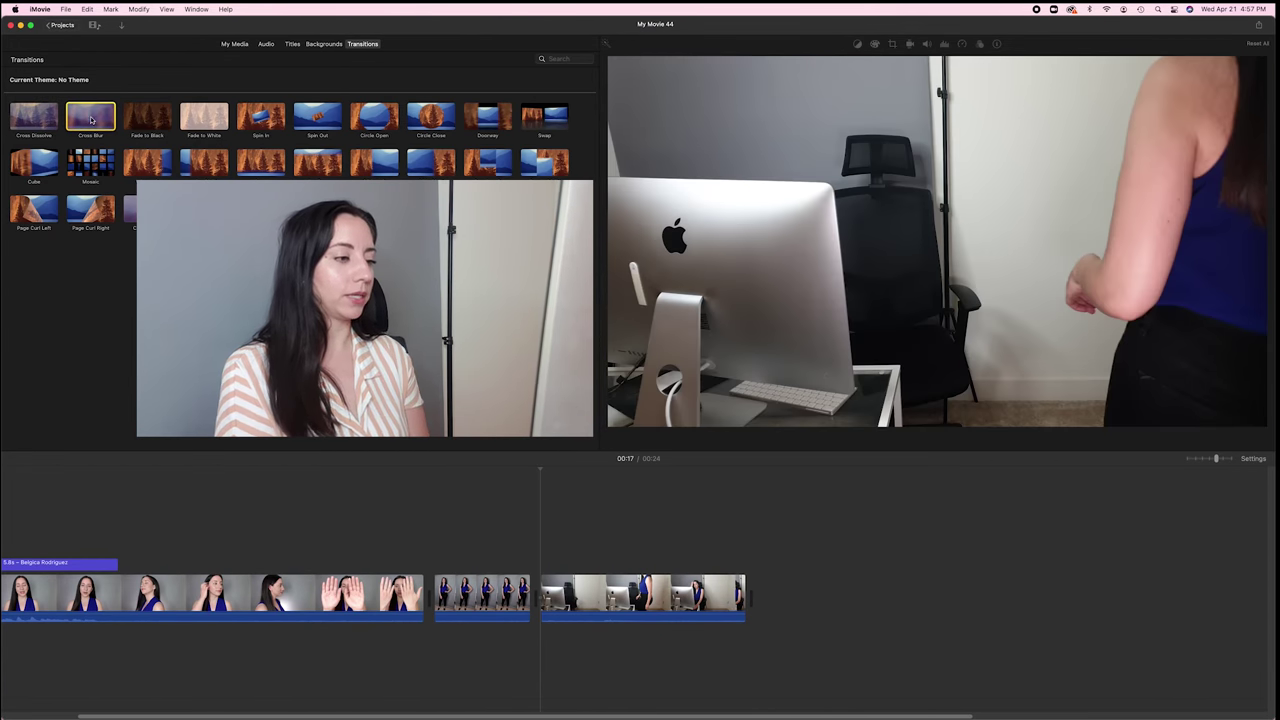
left_click_drag(91, 120, 528, 598)
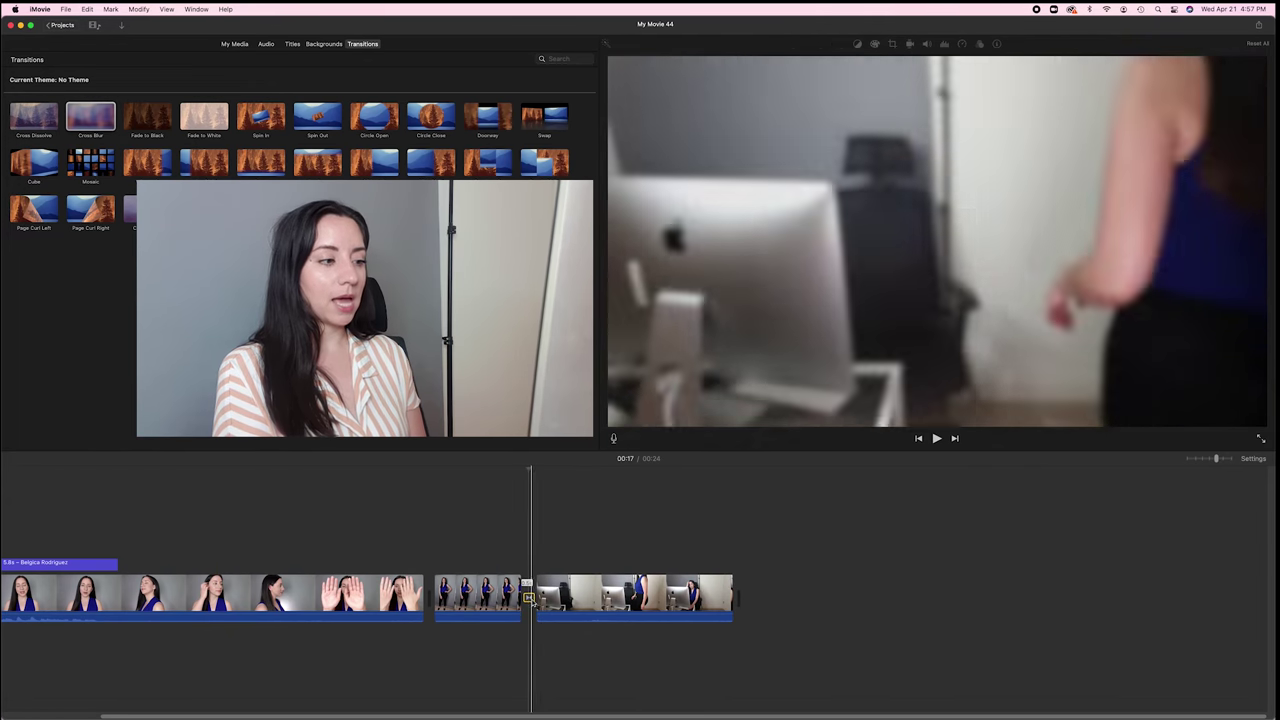
Step: Play through the Cross Blur twice, then delete the transition
left_click(507, 539)
key("space")
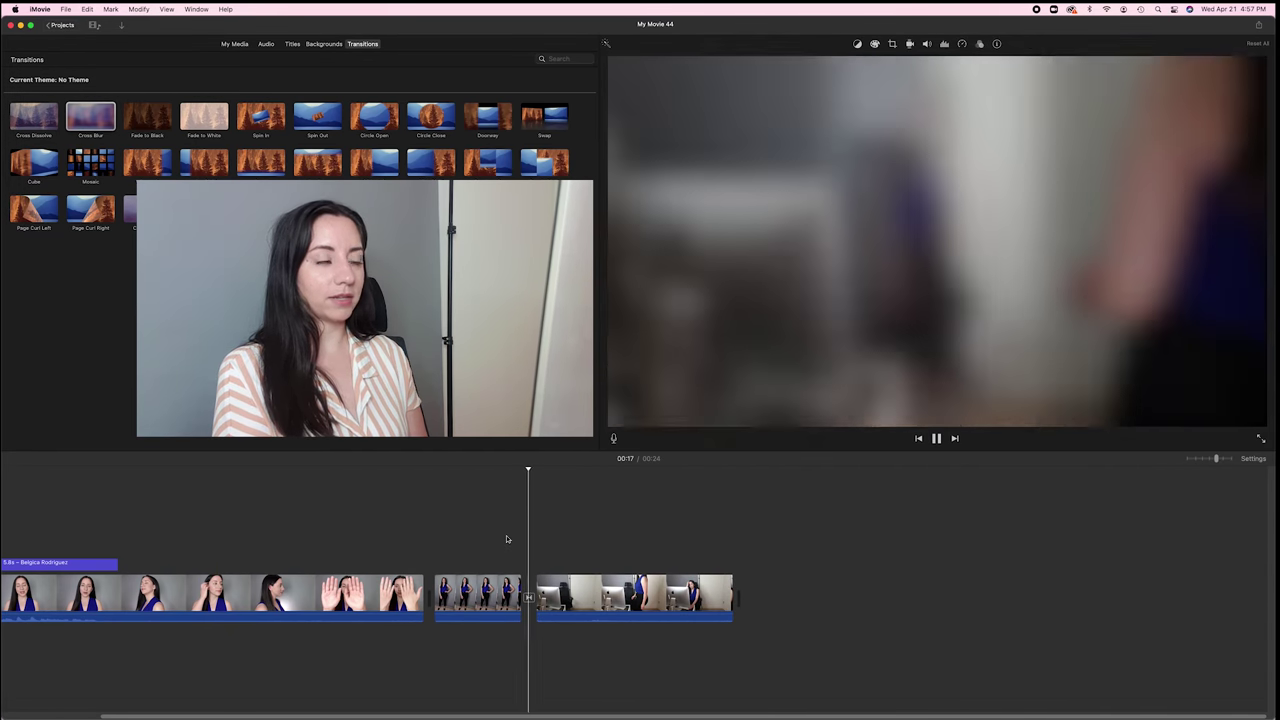
key("space")
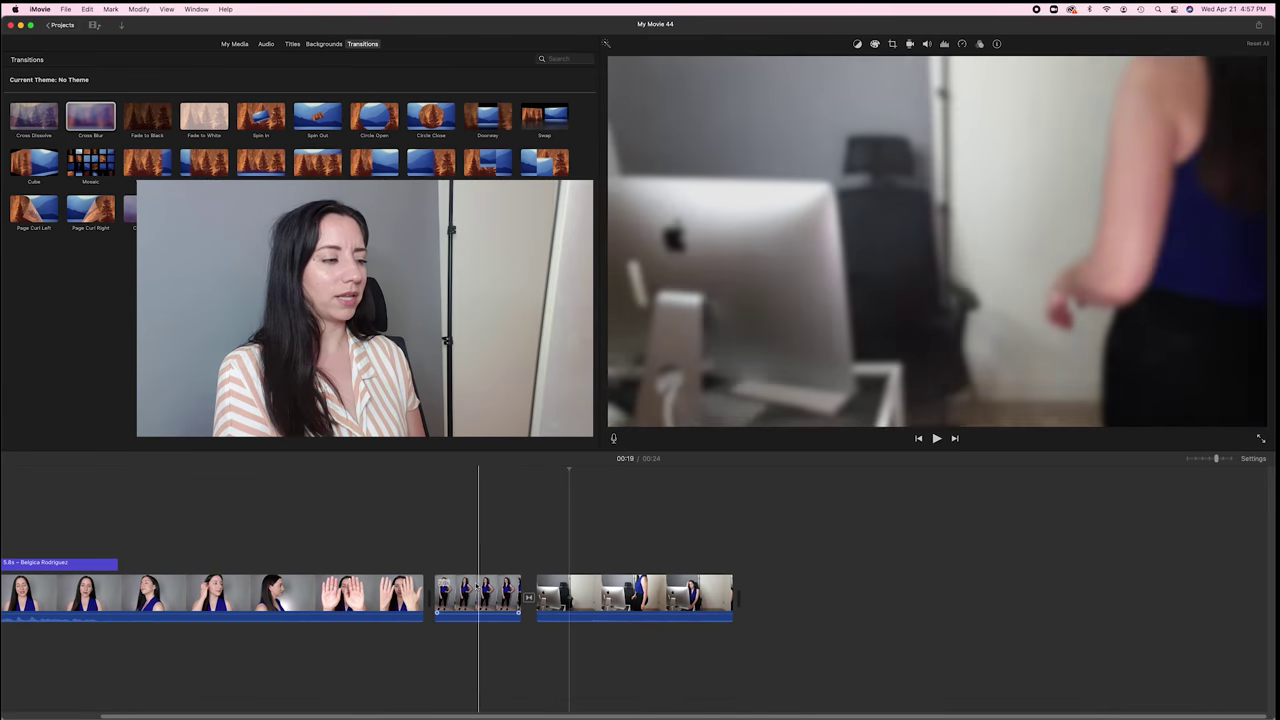
left_click(472, 545)
key("space")
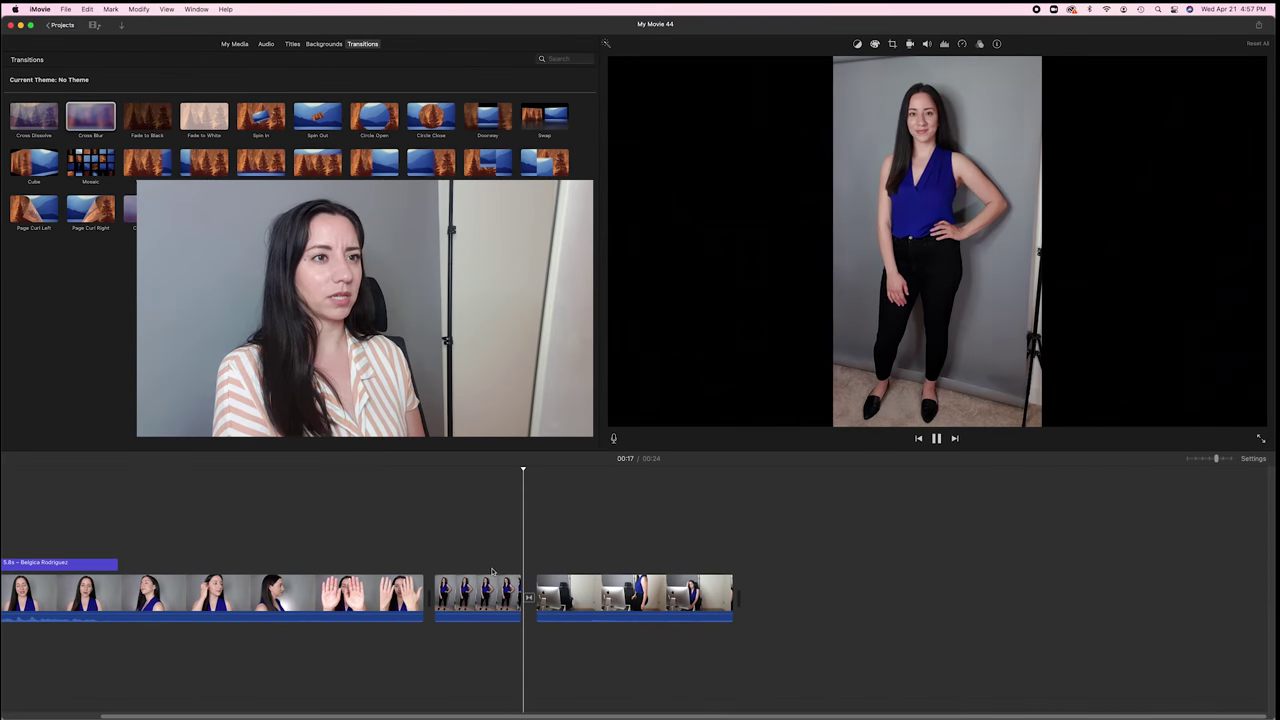
key("space")
left_click(530, 597)
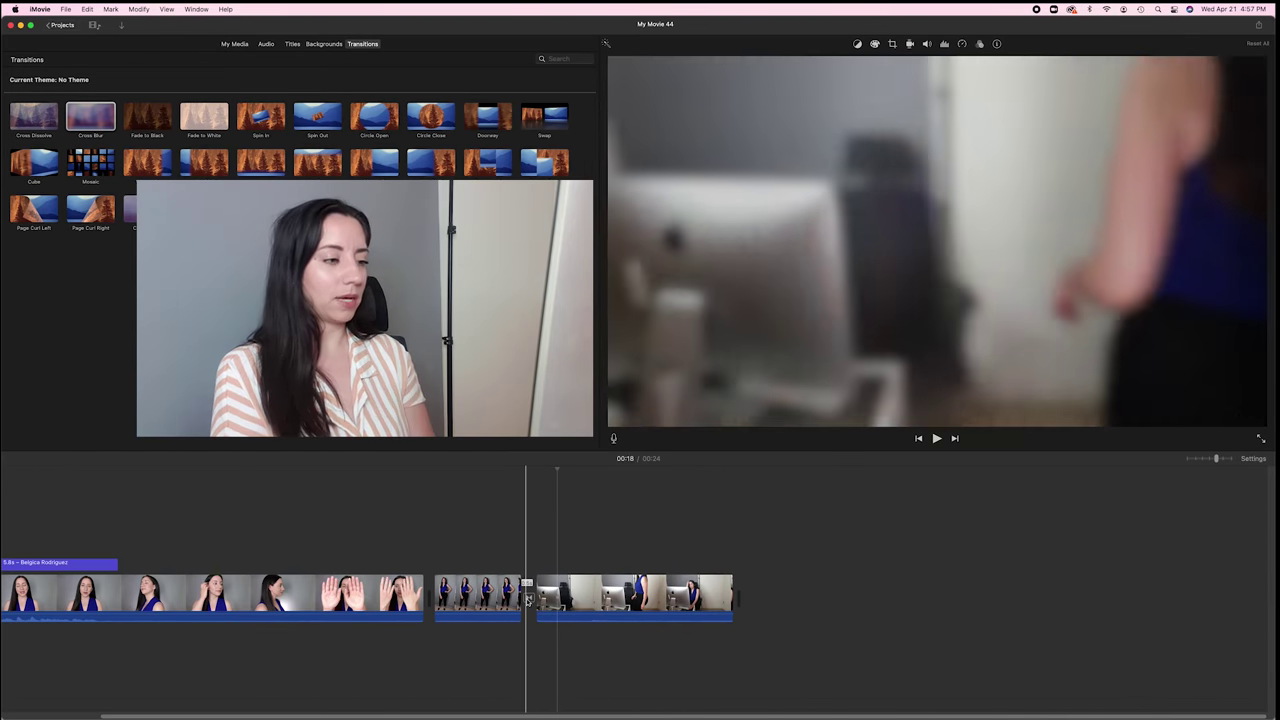
key("Delete")
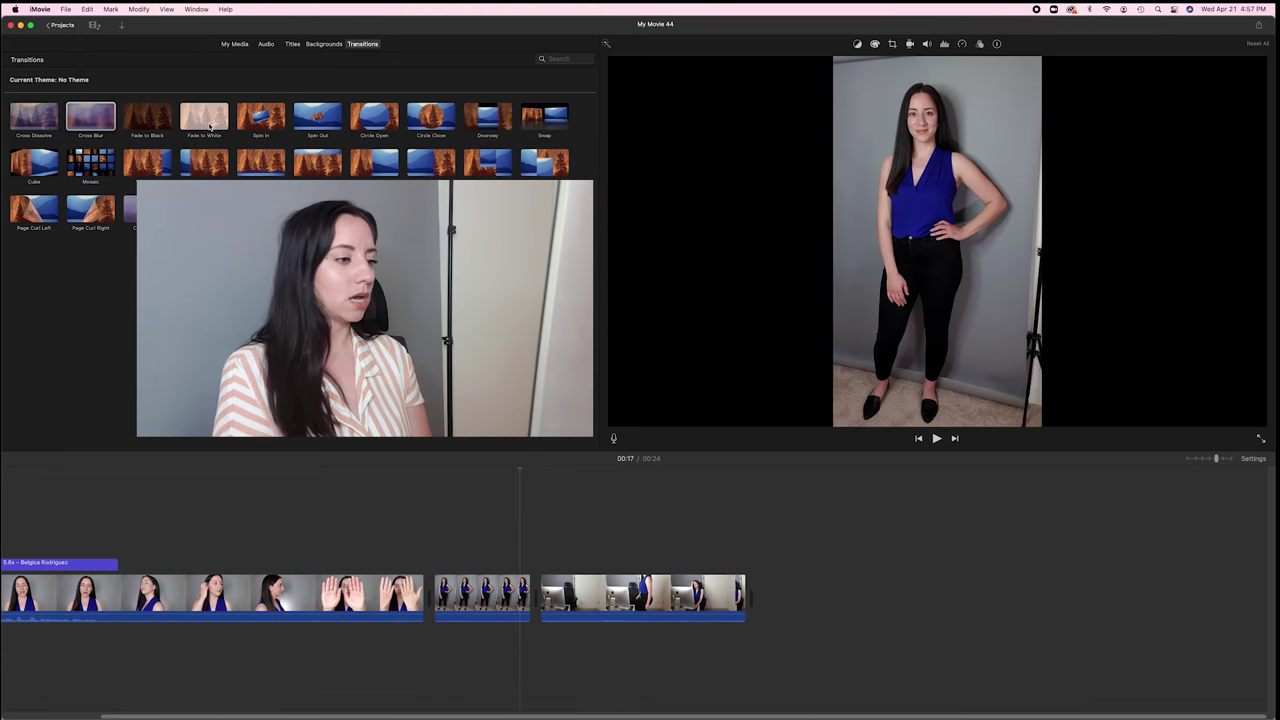
Step: Try a Fade to White between the full-body and desk clips, preview it, then remove it
left_click_drag(210, 125, 528, 597)
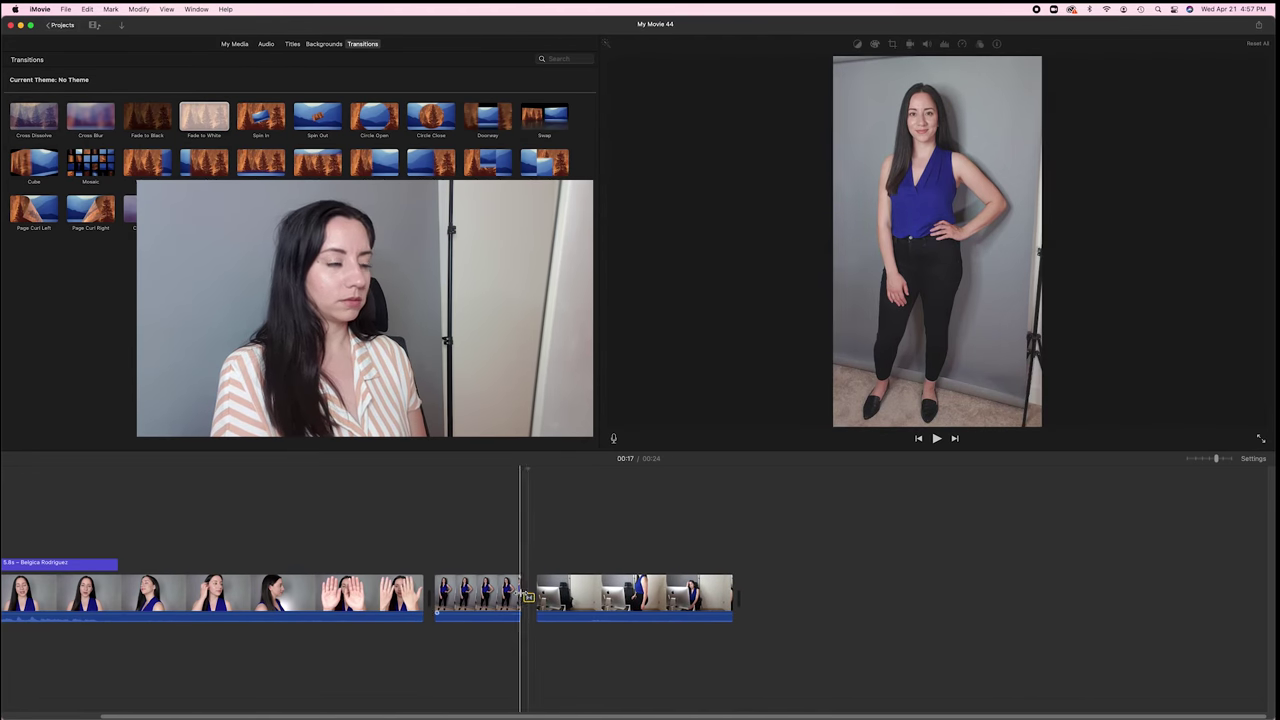
key("space")
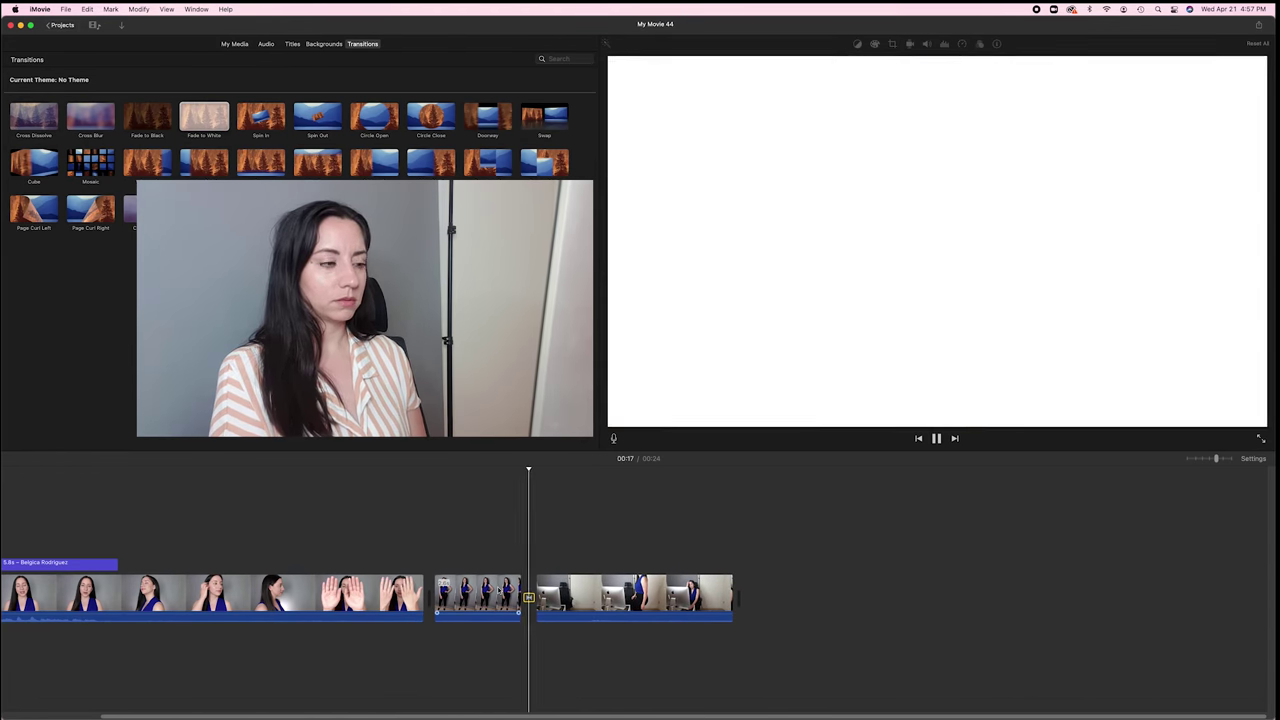
key("space")
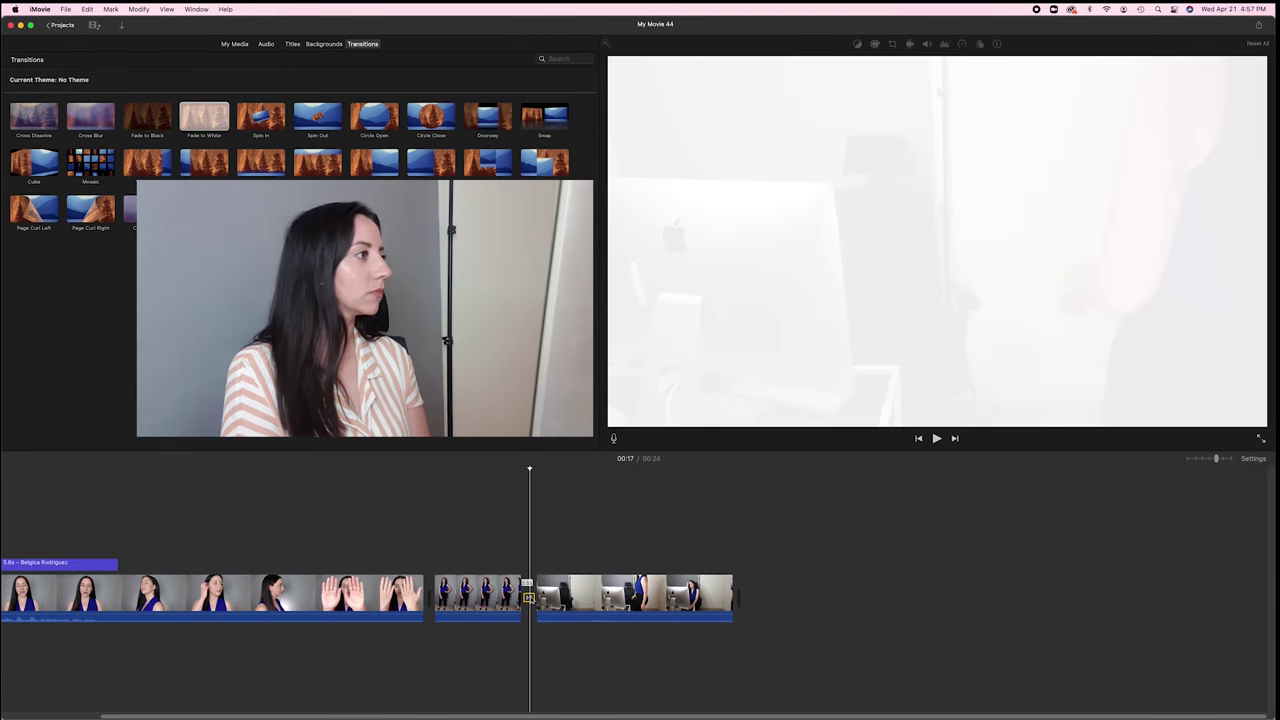
key("Delete")
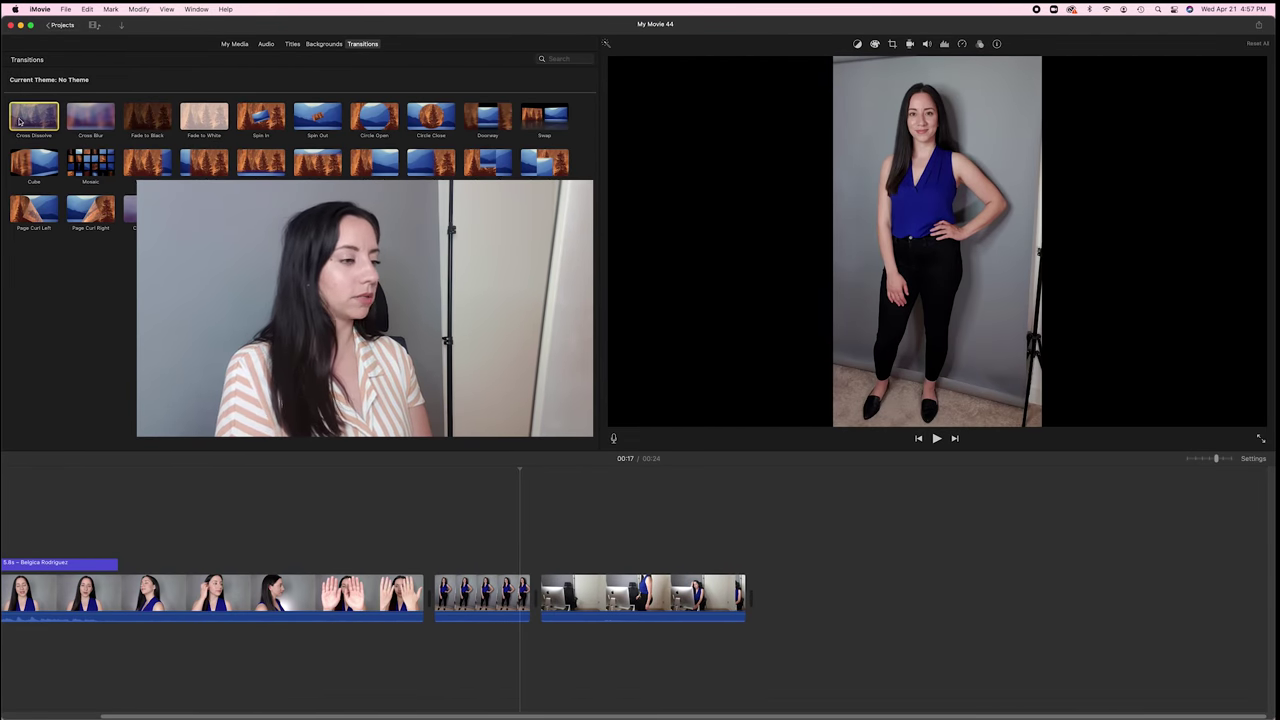
Step: Put a Cross Dissolve there instead, preview it, and bring back the project's media clips
left_click_drag(19, 121, 521, 600)
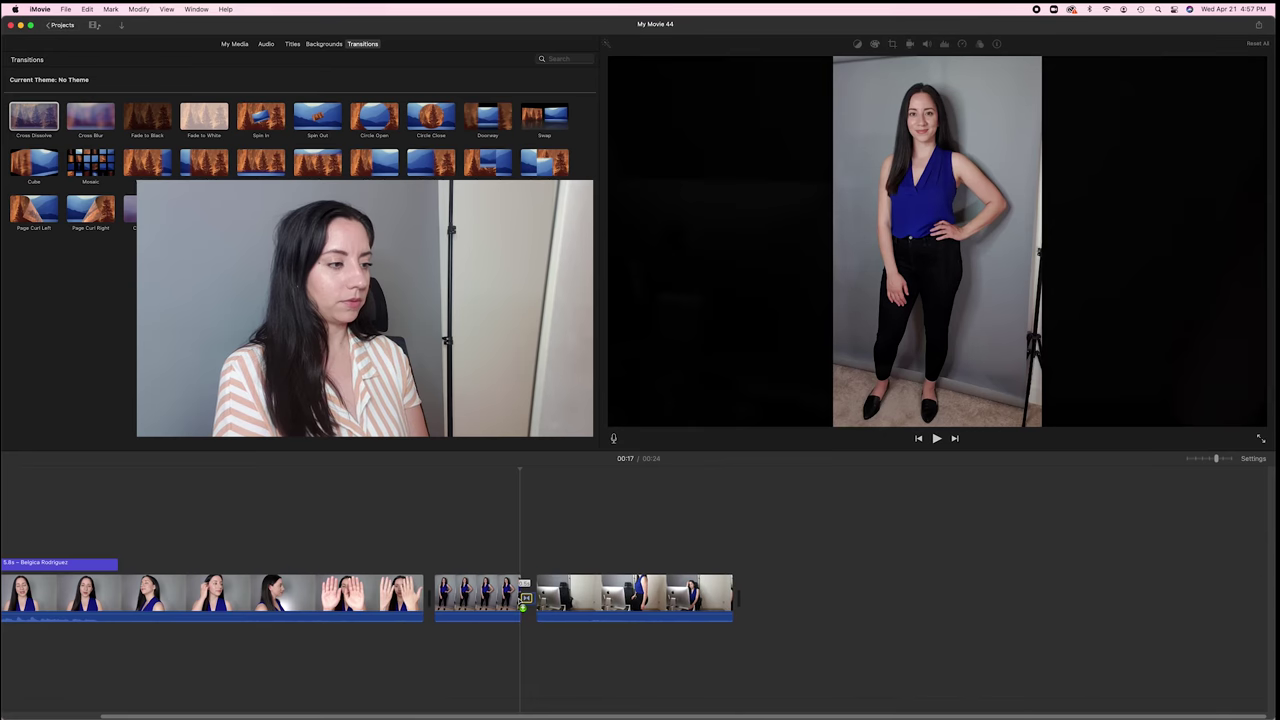
key("space")
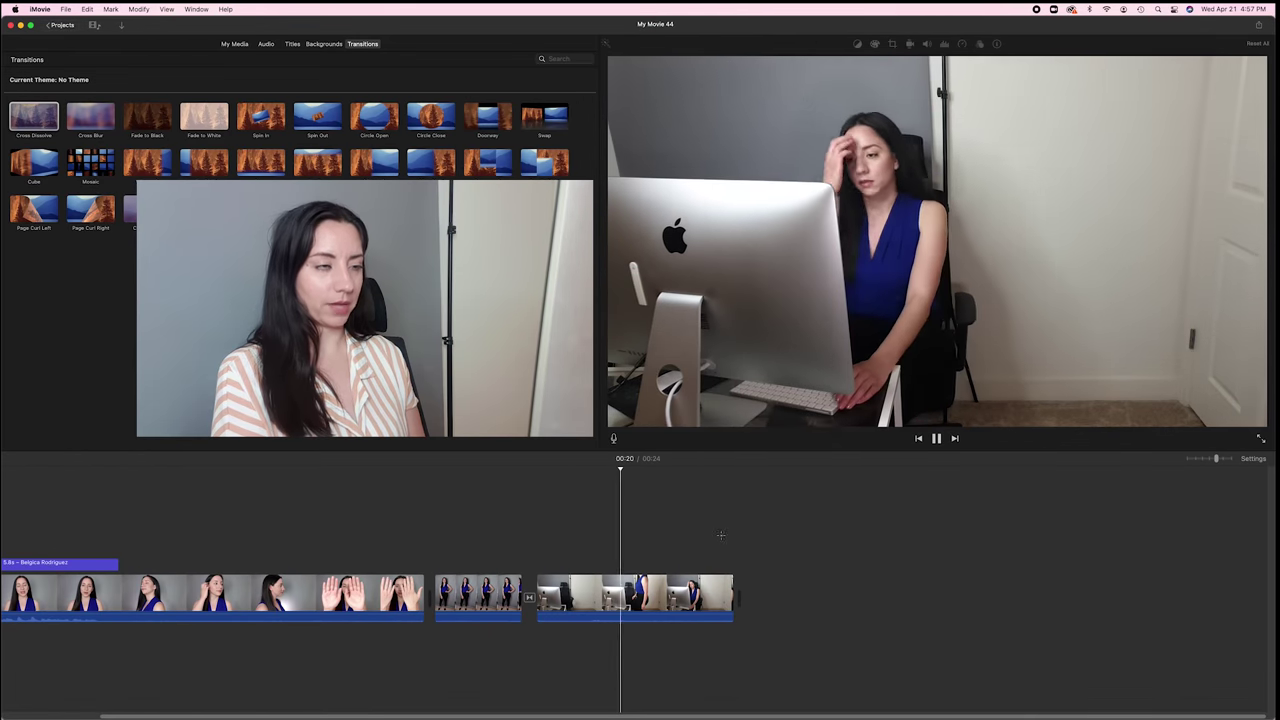
left_click(234, 44)
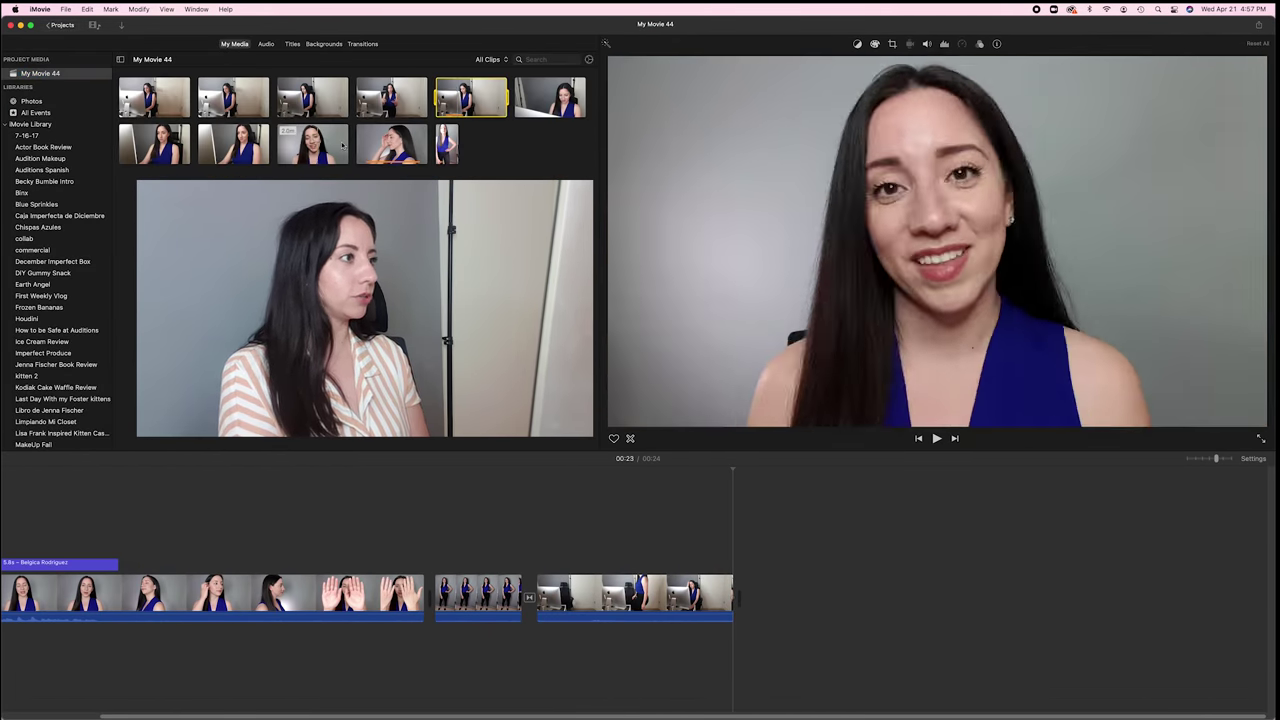
left_click(470, 97)
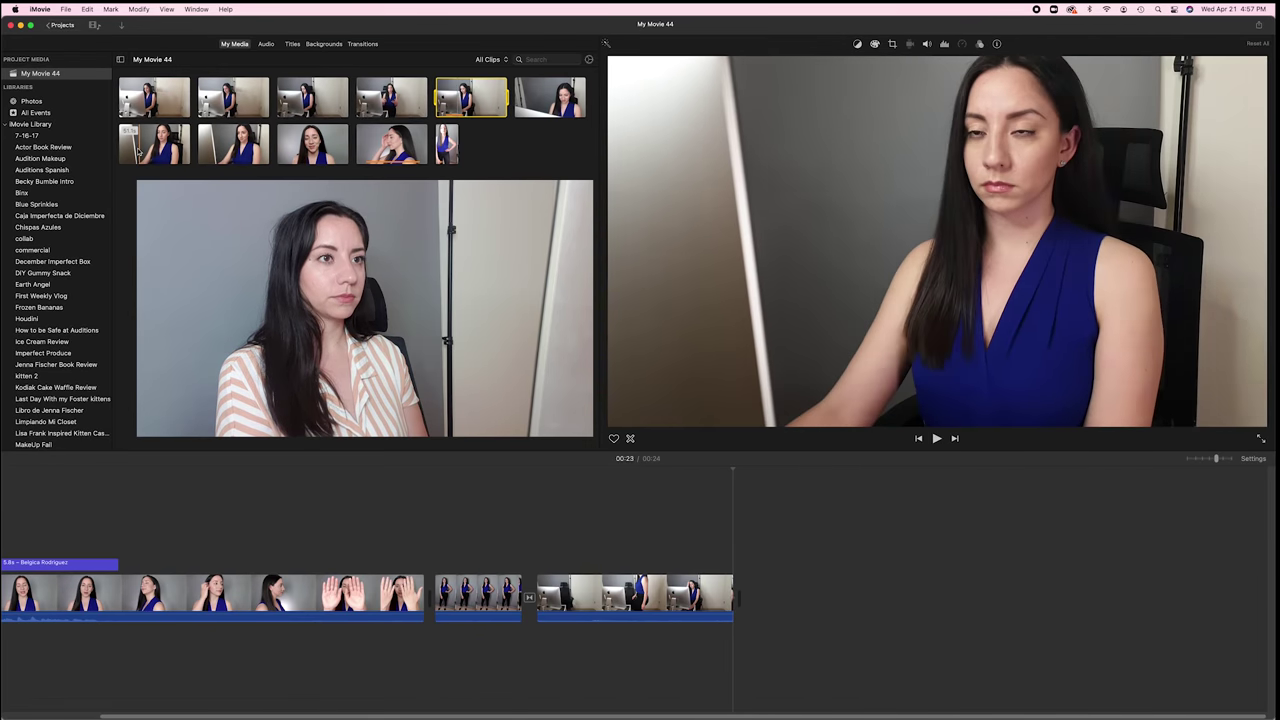
Step: Add the desk close-up clip to the movie's end and trim away its start
left_click_drag(230, 146, 843, 596)
scroll(843, 596, "right", 5)
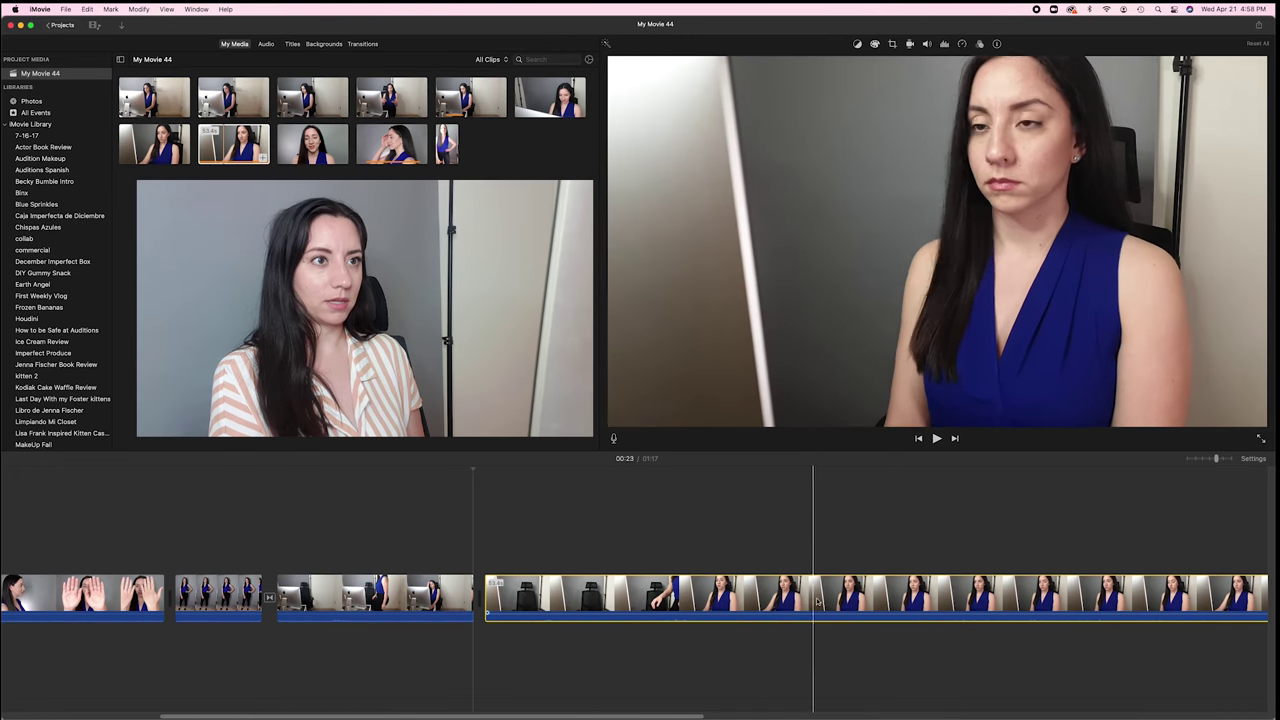
left_click(905, 605)
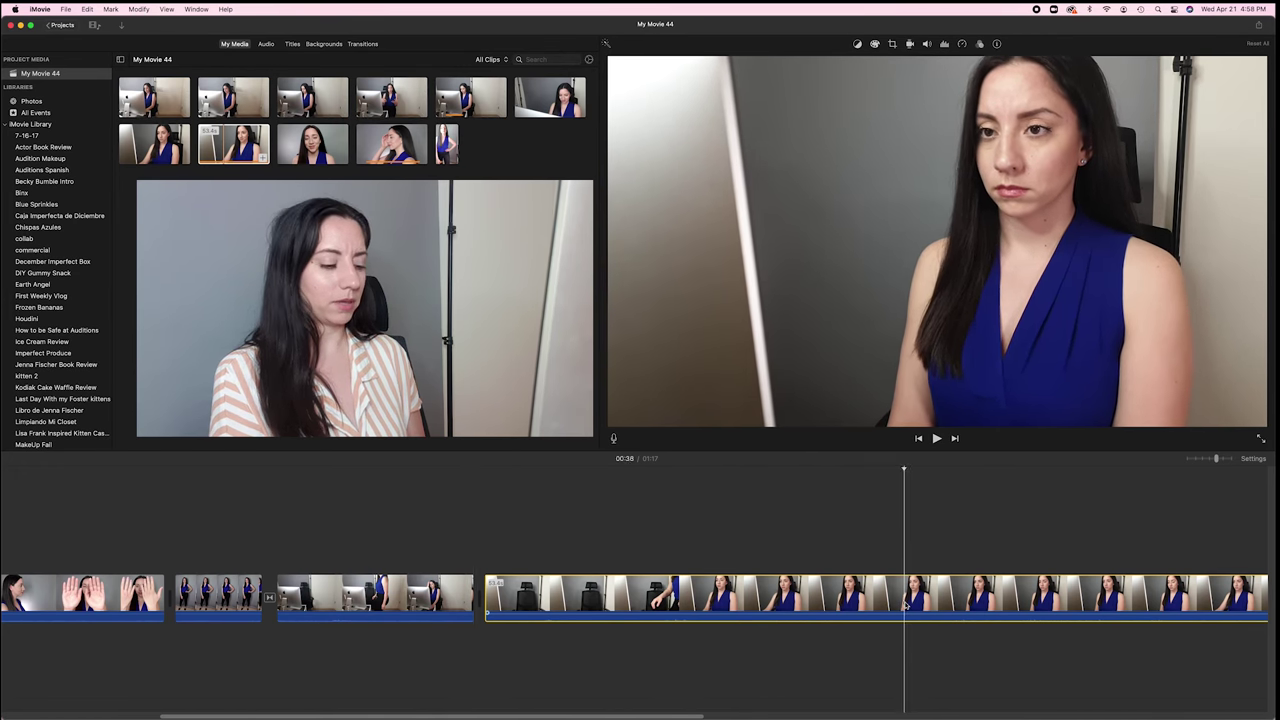
key("super+b")
key("Delete")
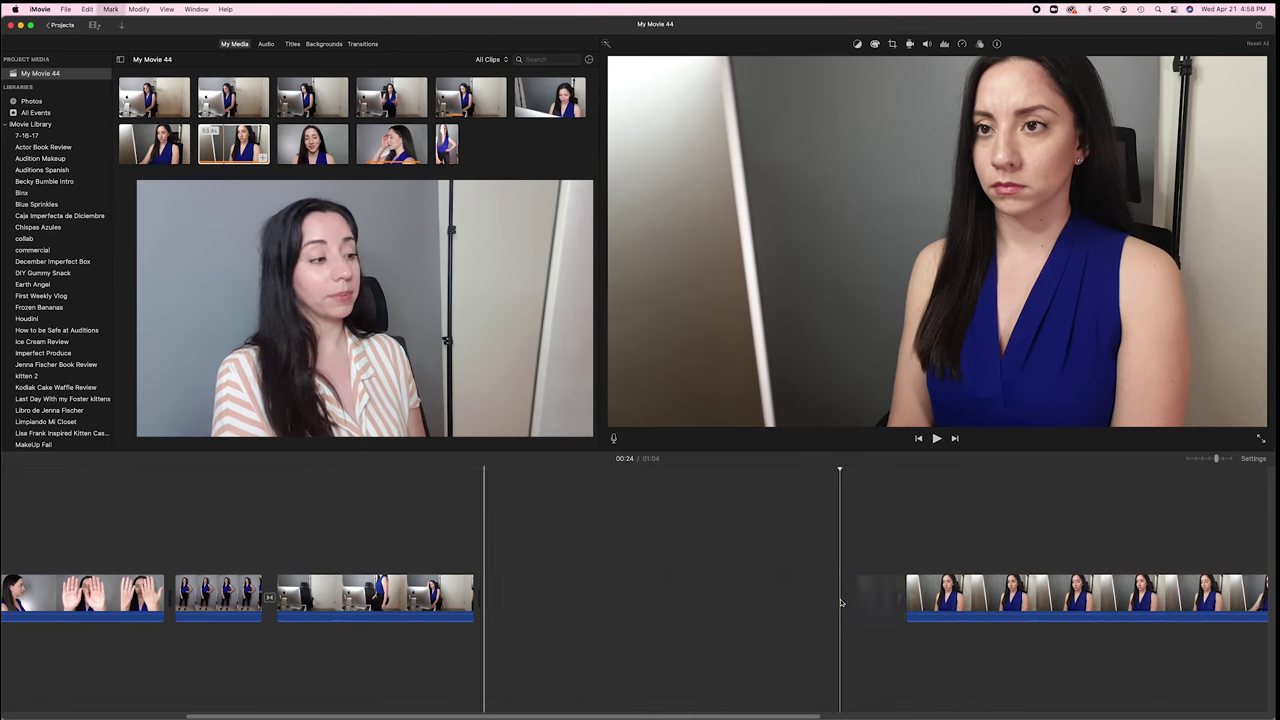
Step: Cut the close-up's tail where the take ends and zoom out to view the 43-second movie
key("space")
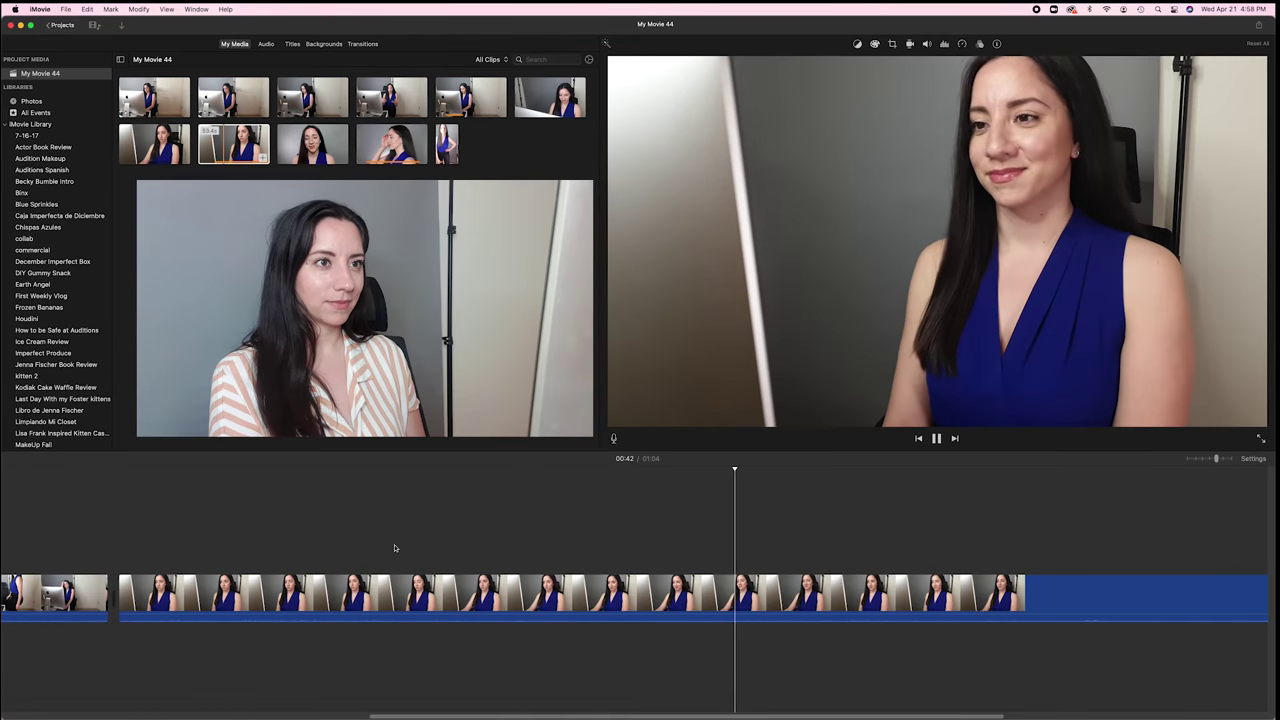
key("space")
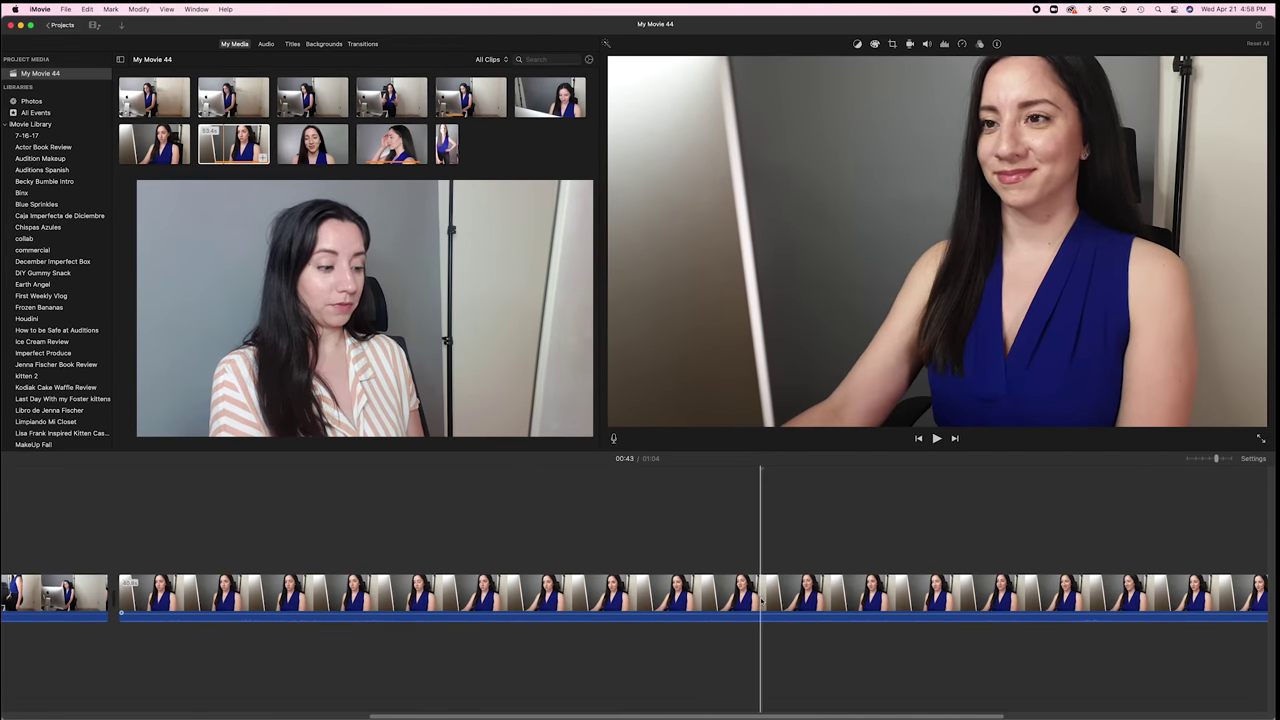
left_click(762, 600)
key("super+b")
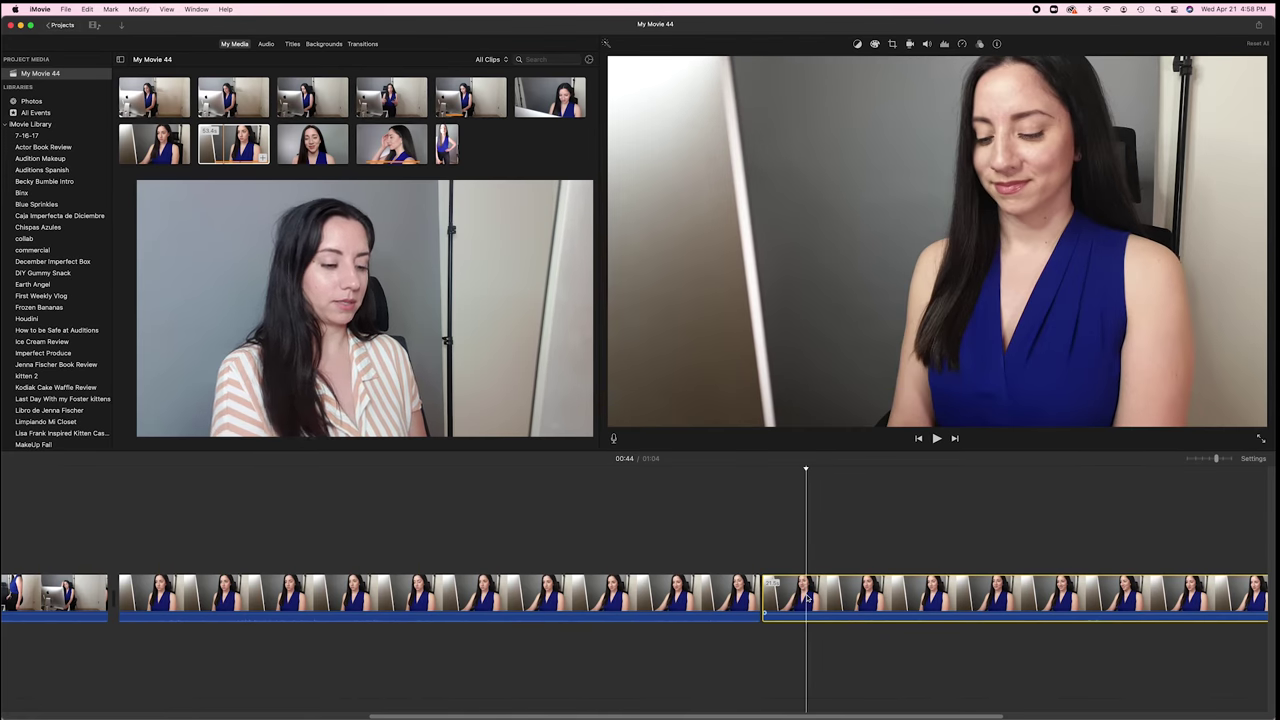
key("Delete")
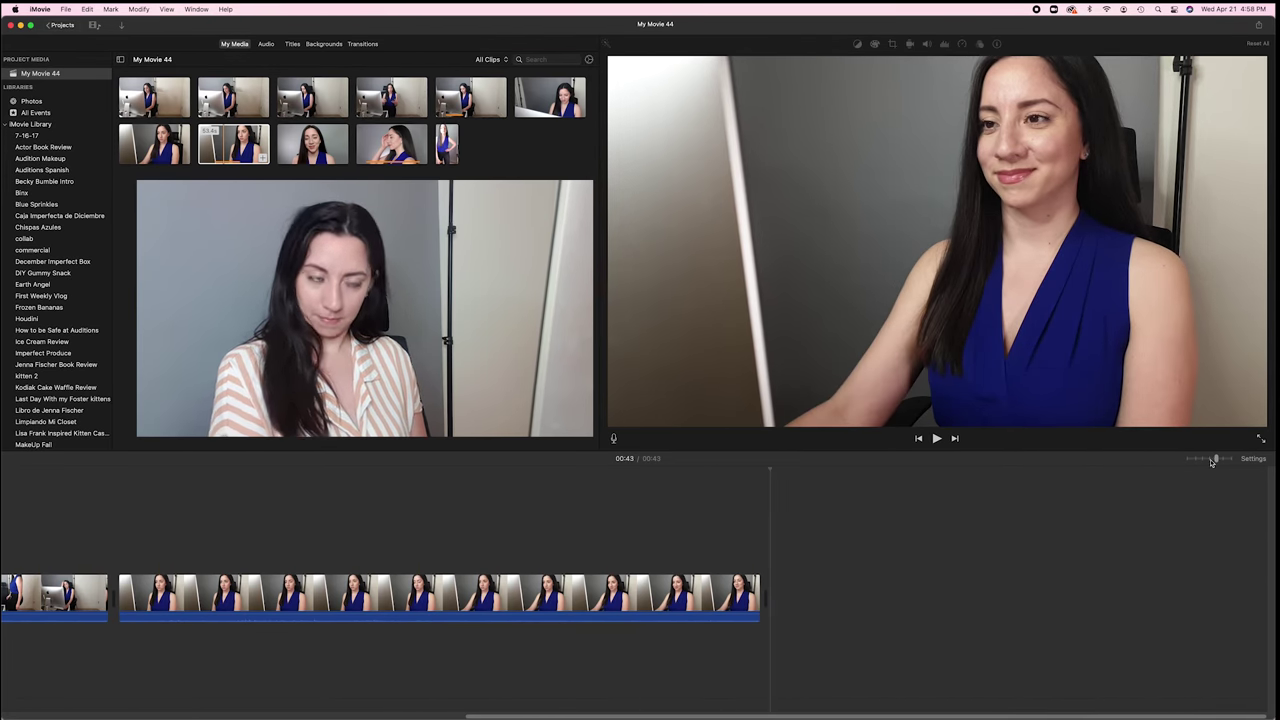
left_click_drag(1211, 461, 1209, 461)
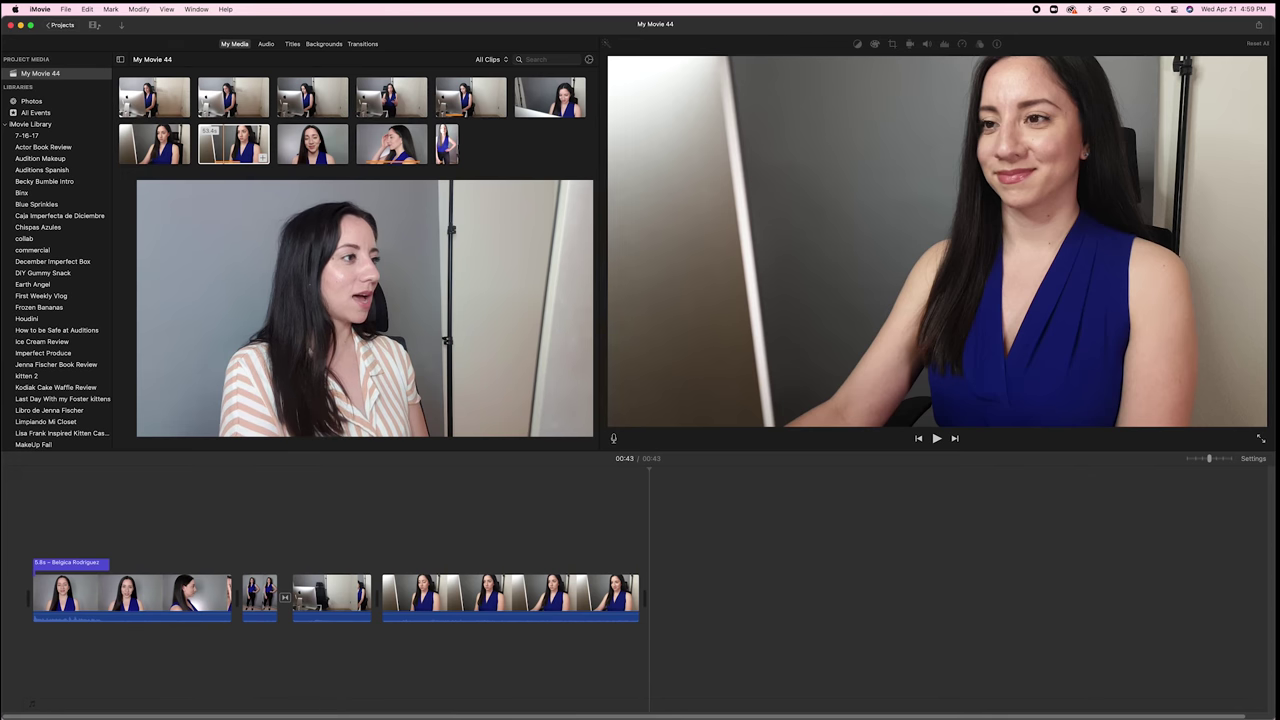
left_click(312, 144)
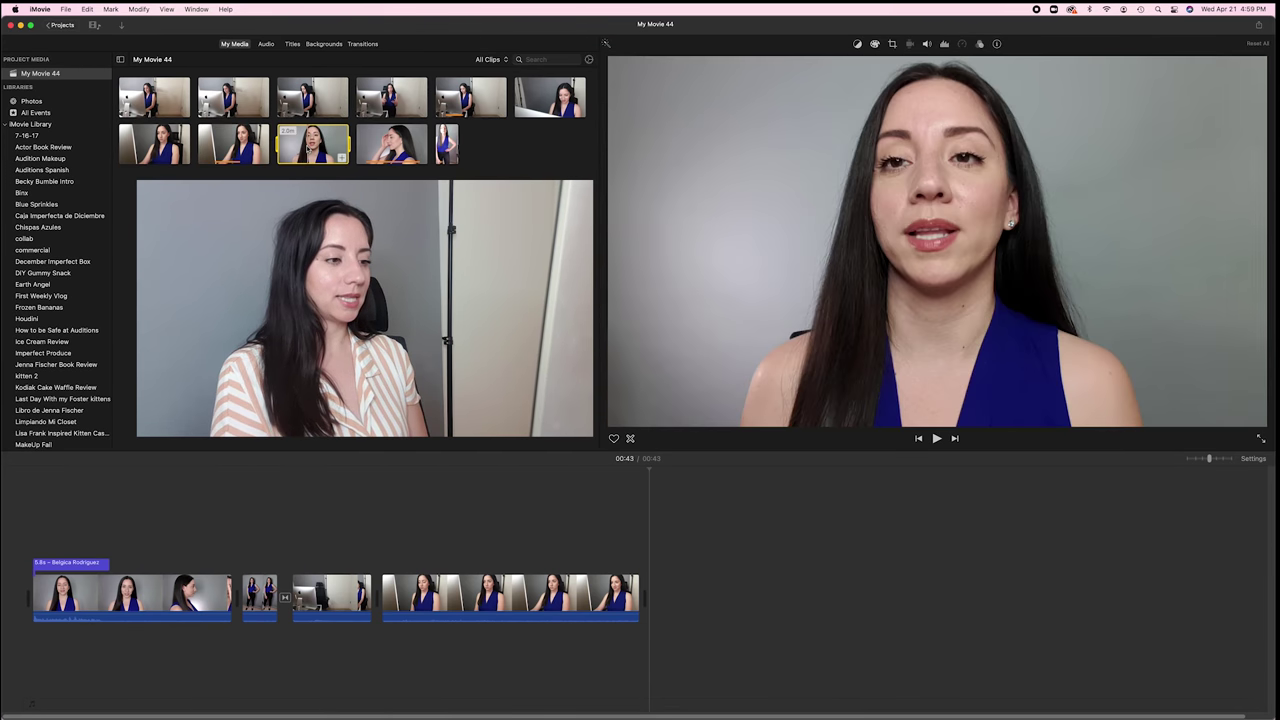
left_click_drag(312, 144, 697, 612)
scroll(700, 605, "right", 2)
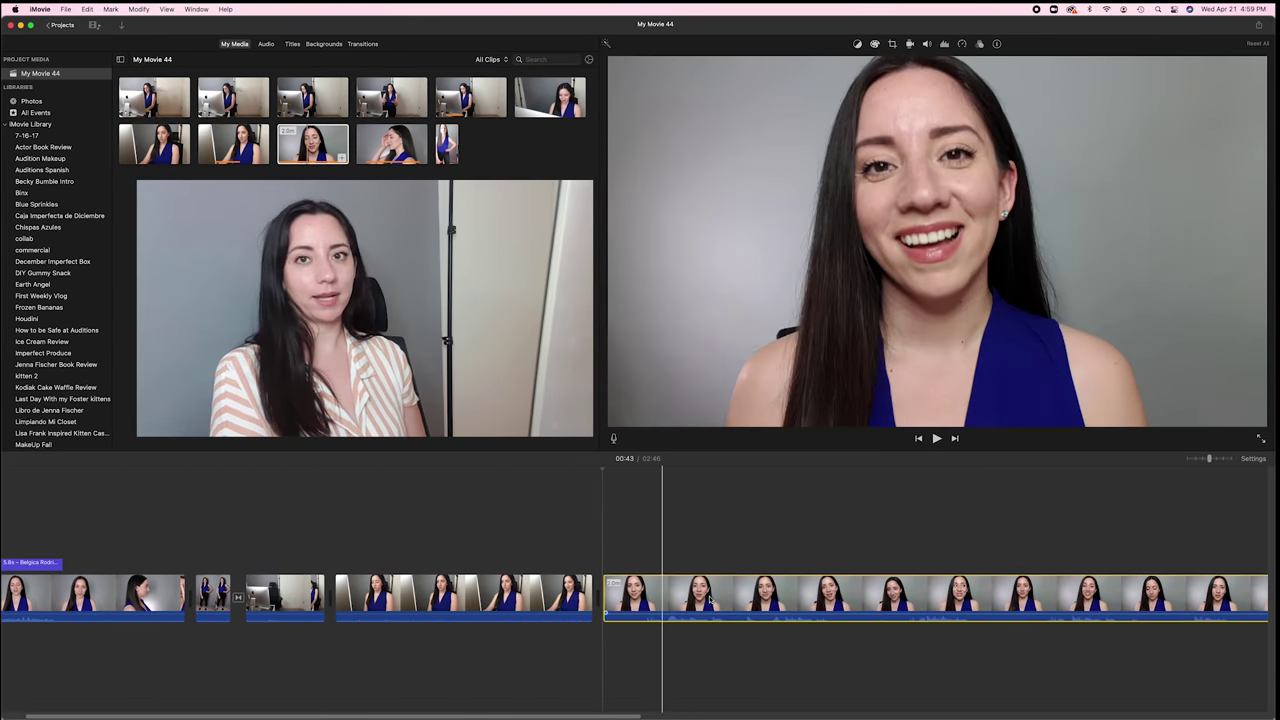
scroll(710, 598, "right", 10)
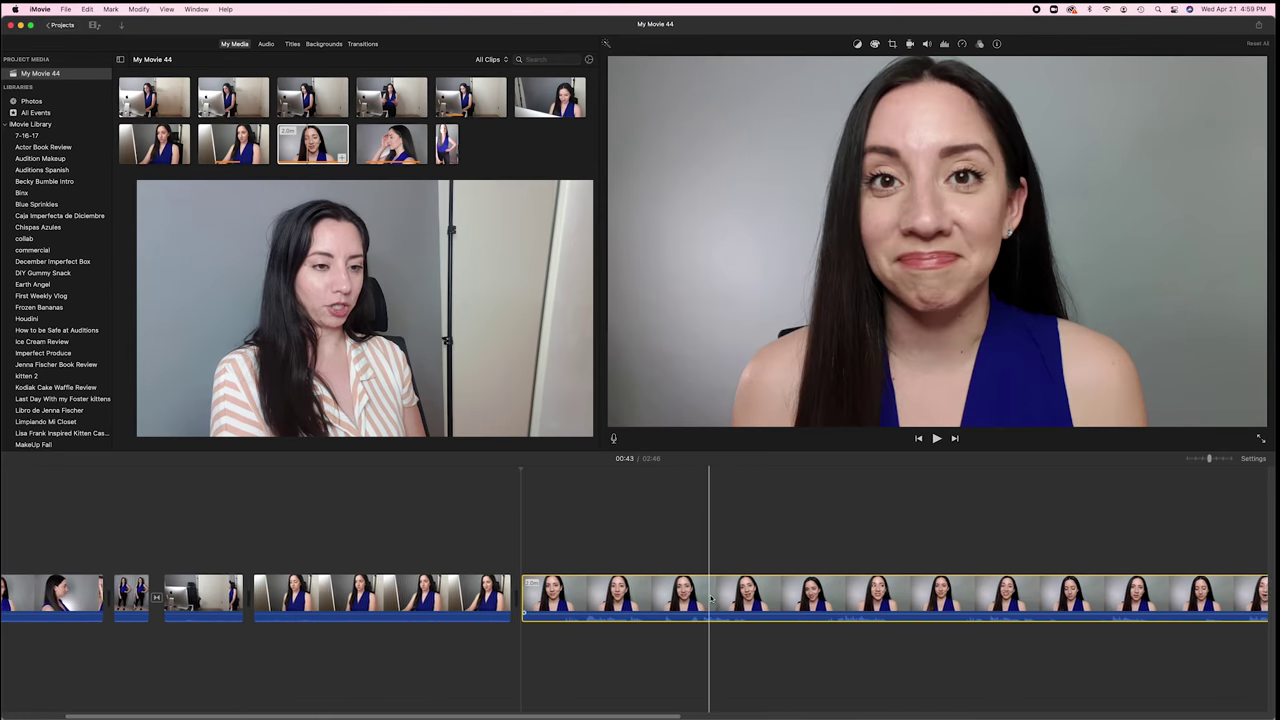
scroll(706, 597, "right", 10)
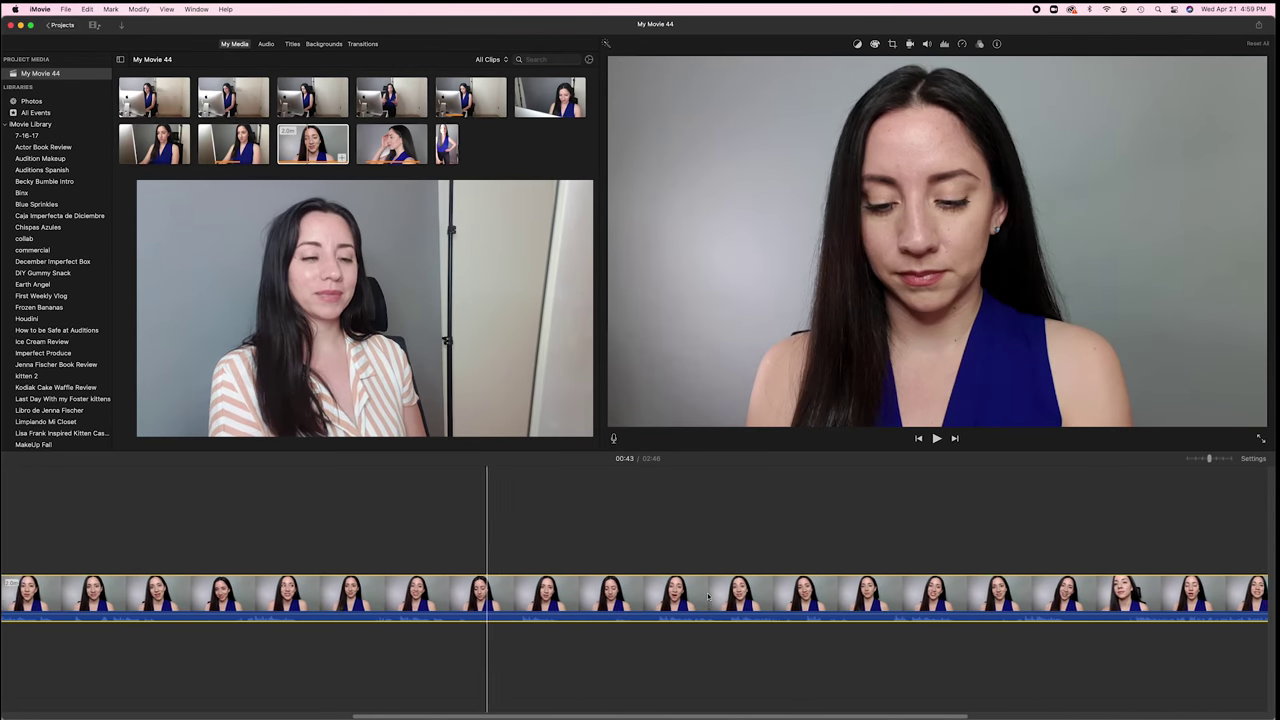
scroll(815, 595, "right", 8)
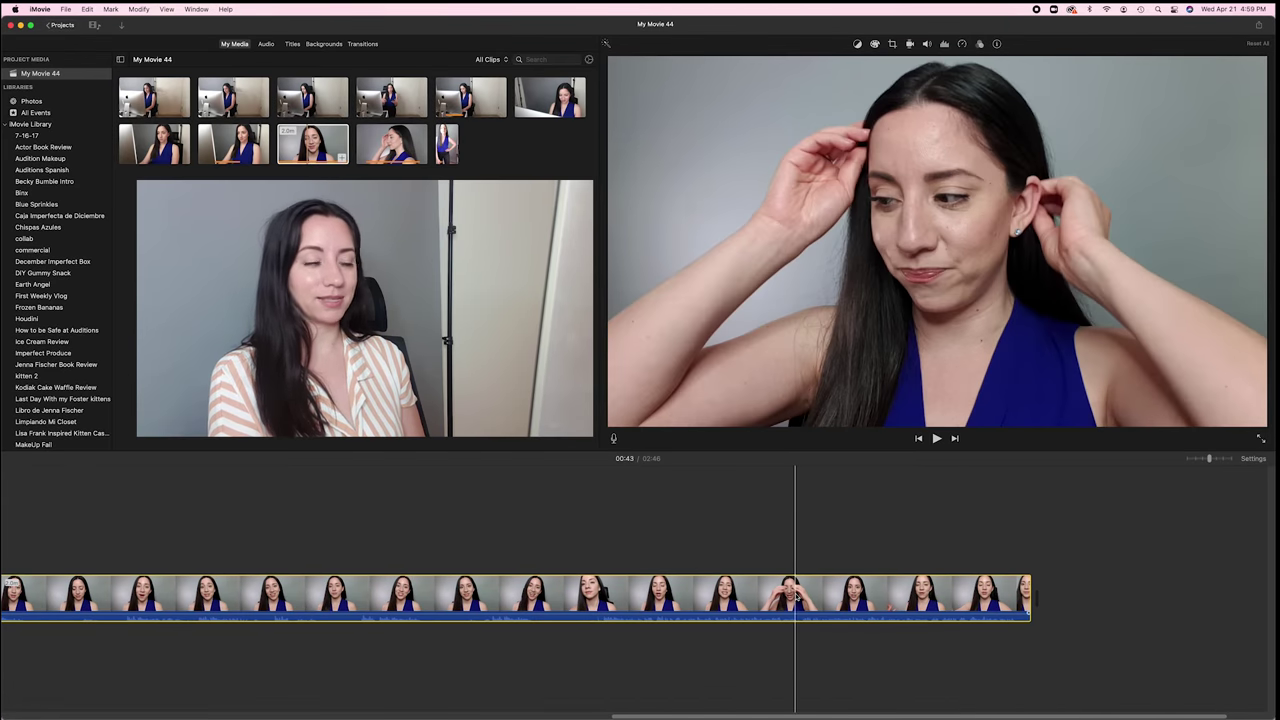
key("space")
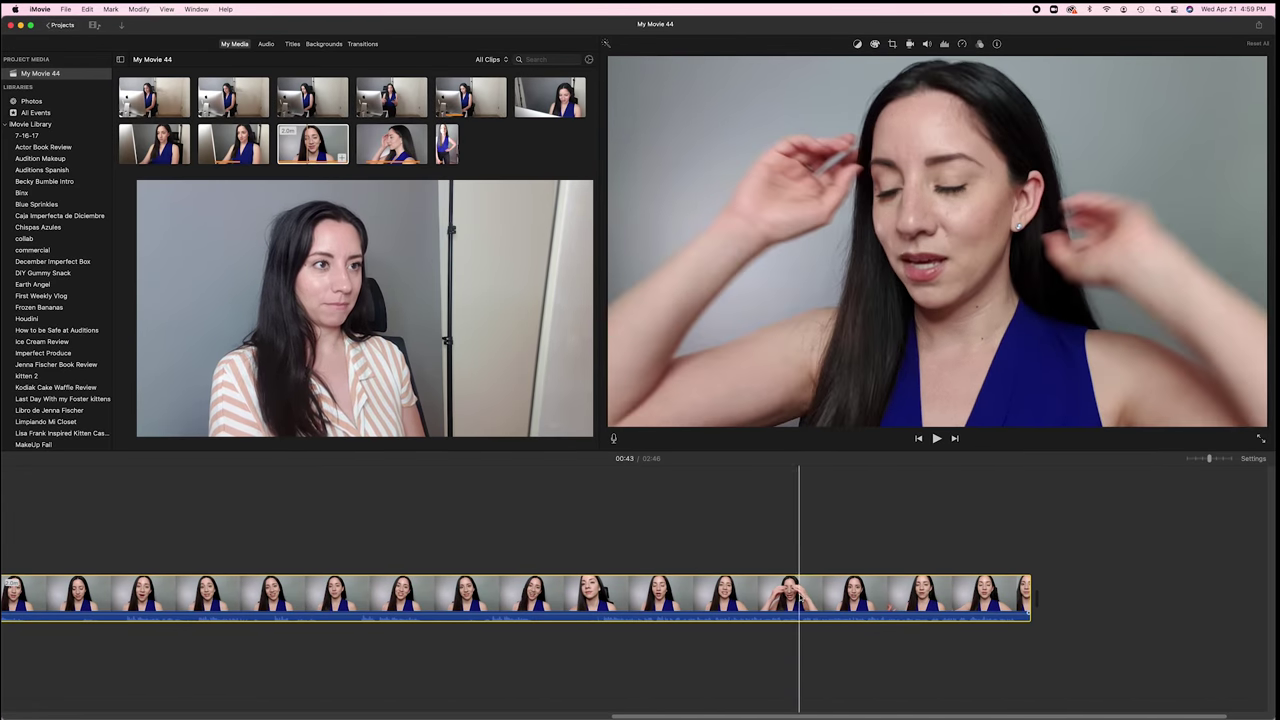
left_click(396, 520)
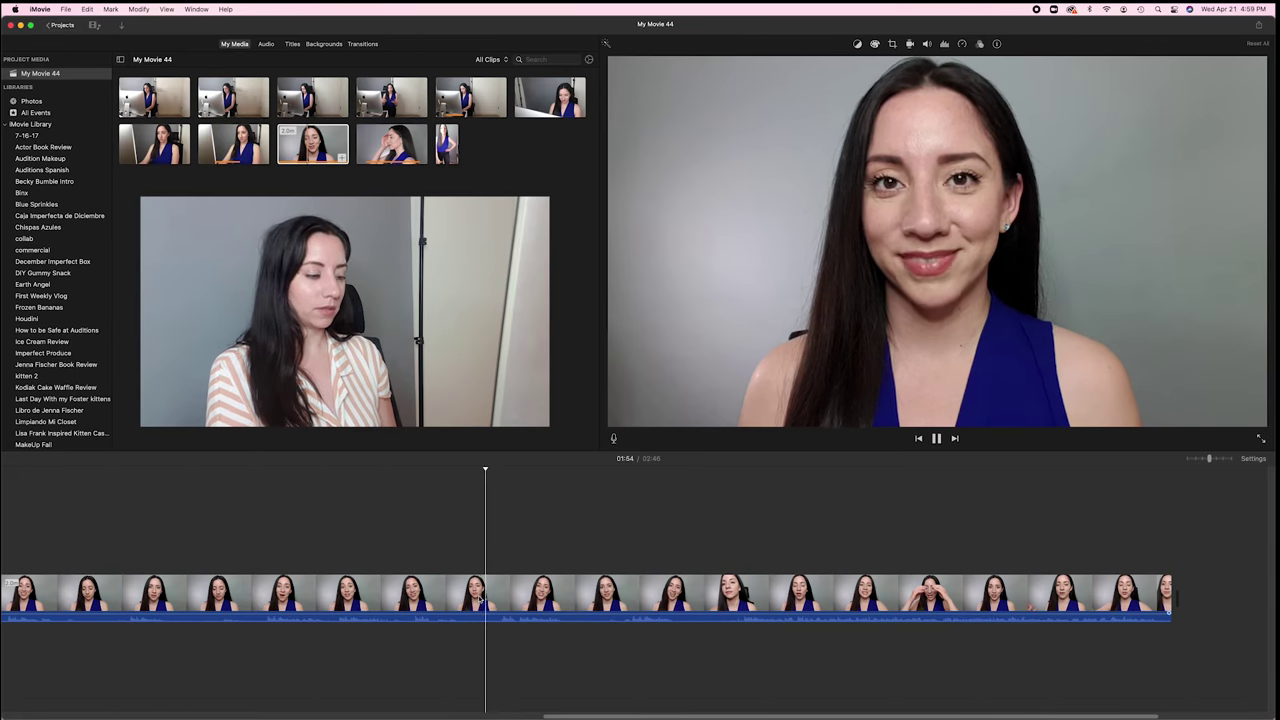
Step: Play through the long close-up clip and move the playhead back to 00:43
left_click(481, 598)
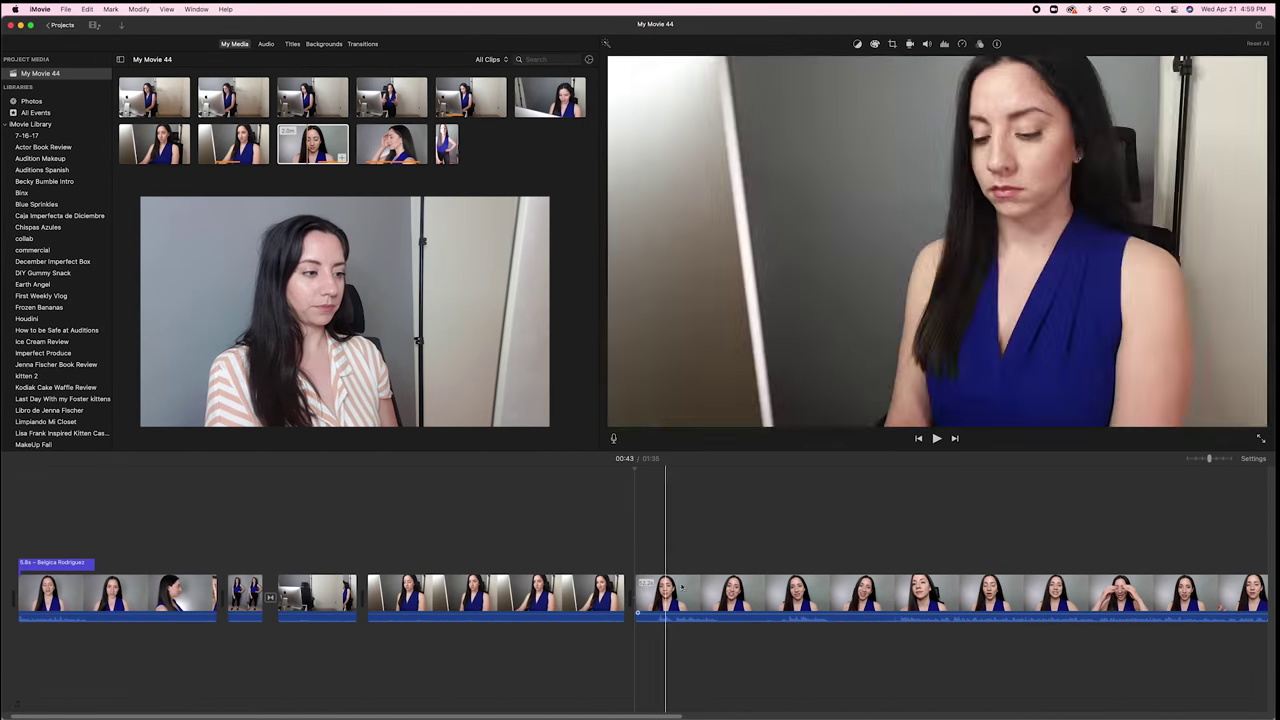
key("space")
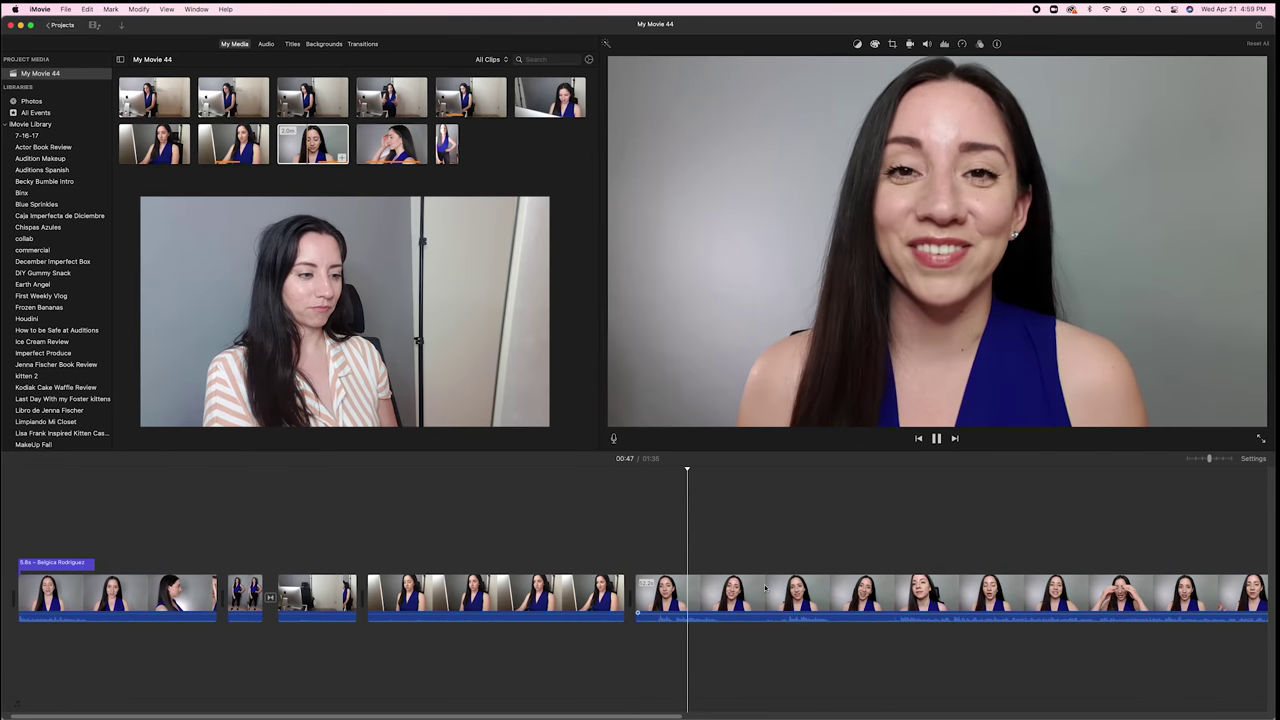
scroll(765, 588, "right", 3)
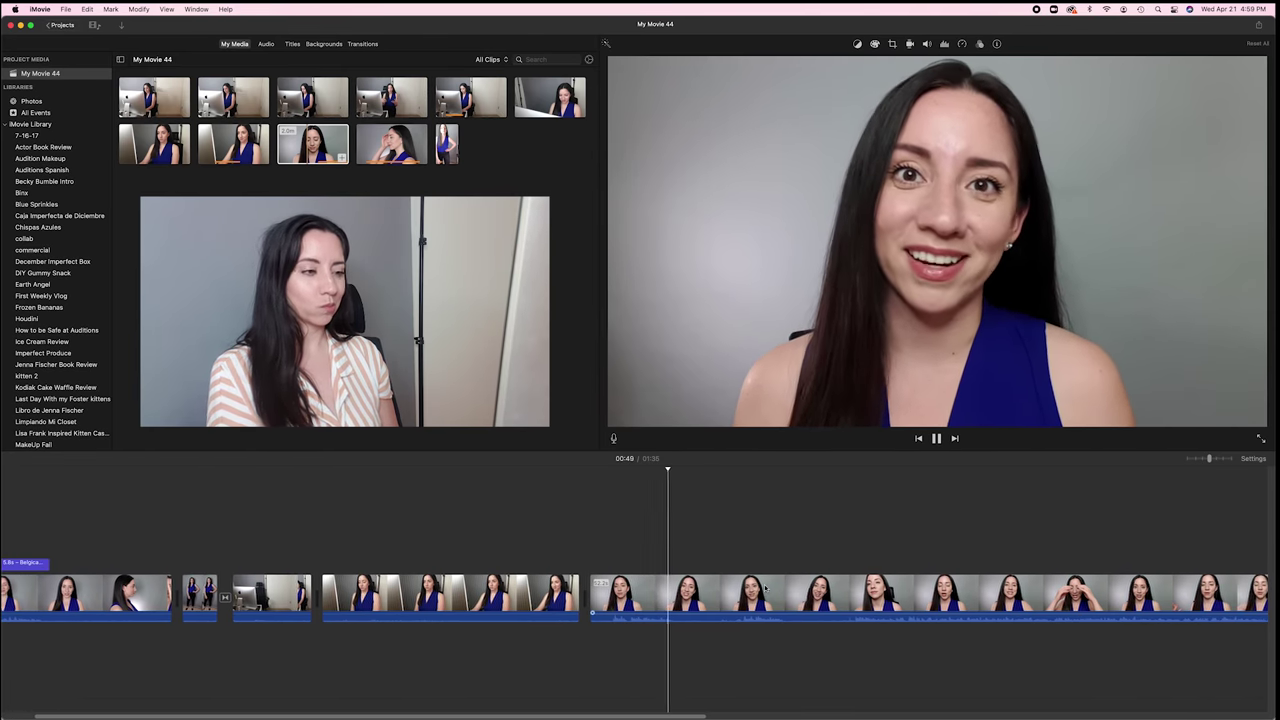
key("space")
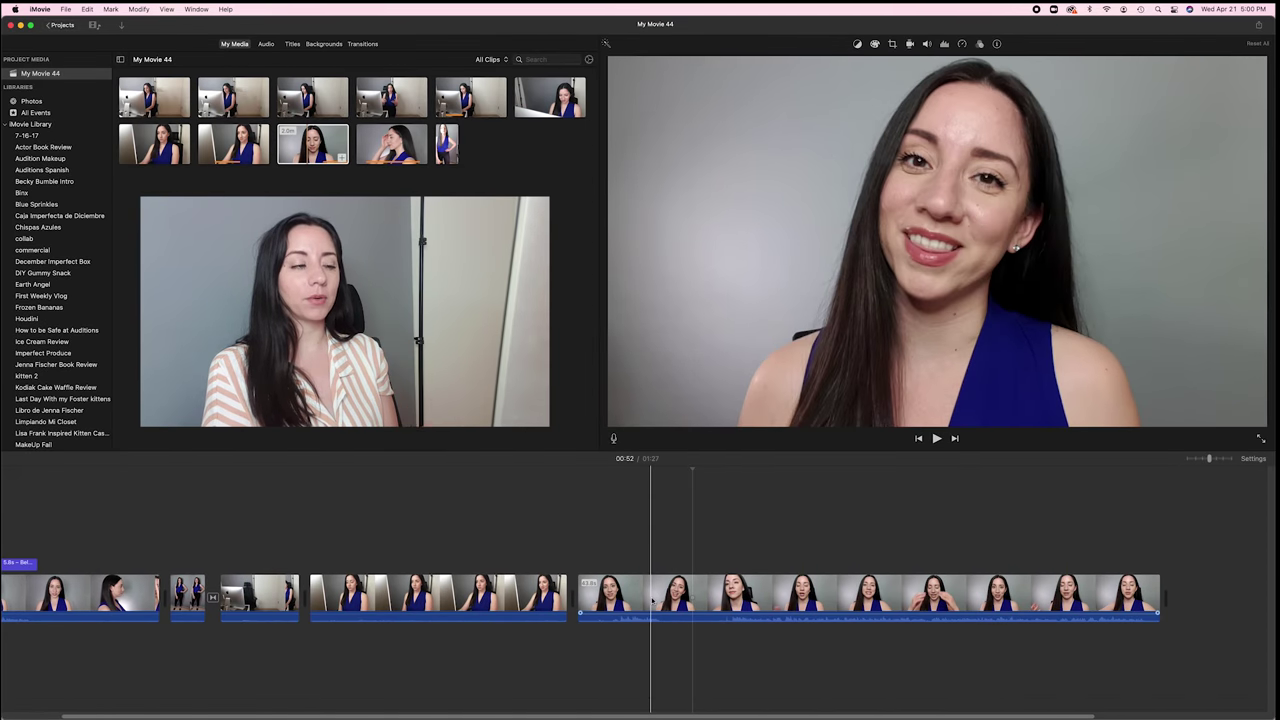
left_click(651, 601)
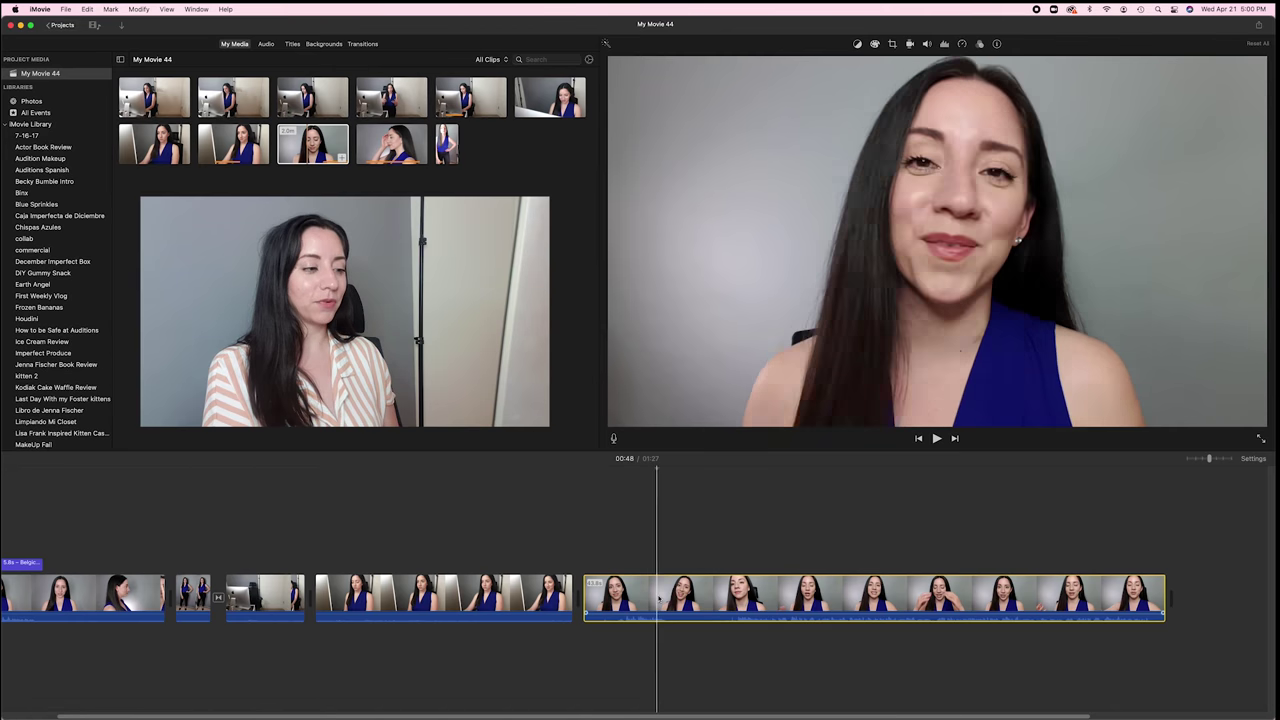
scroll(583, 595, "left", 1)
left_click(587, 554)
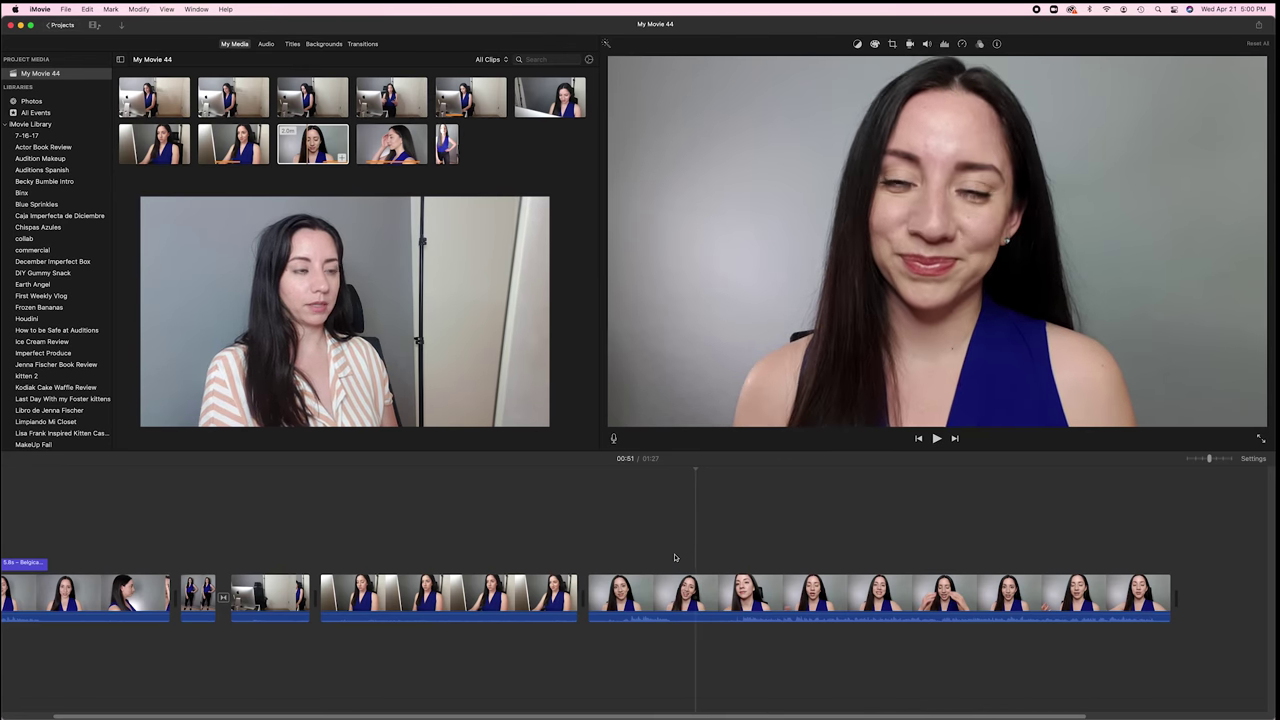
Step: Cut the close-up one frame before the stop point, where her eyes are open, deleting the rest
left_click(693, 592)
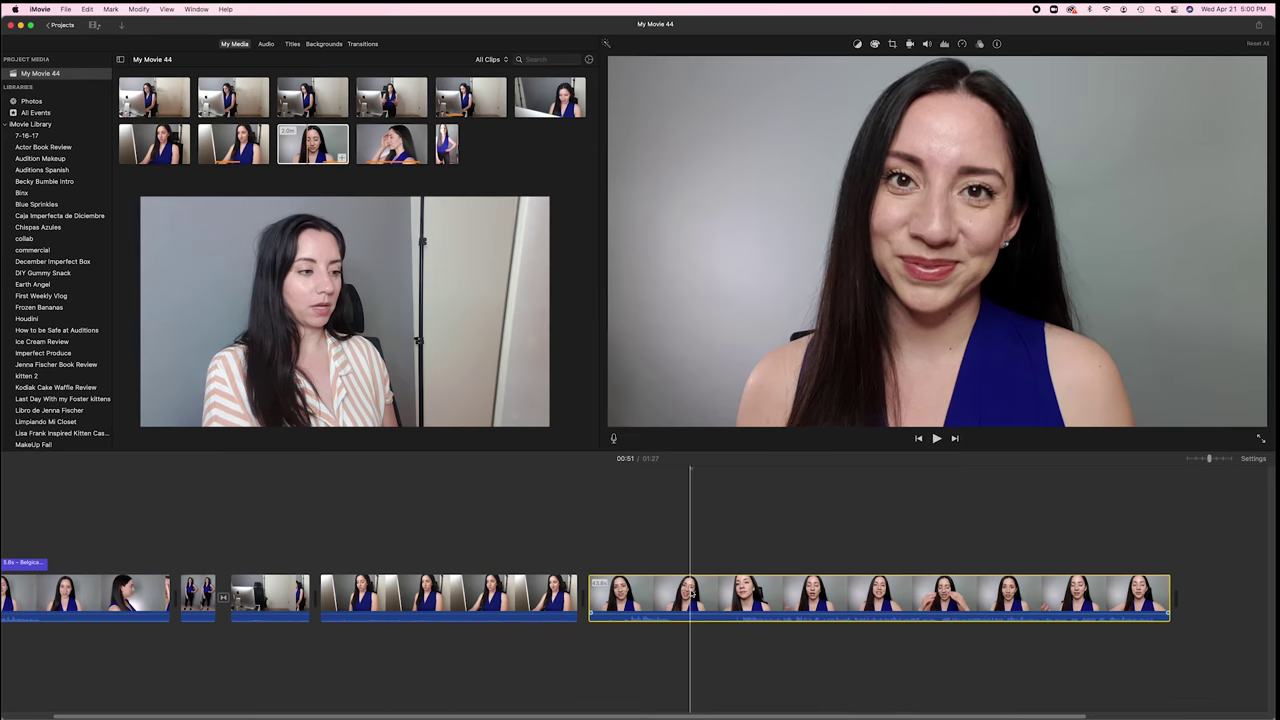
left_click(756, 595)
key("space")
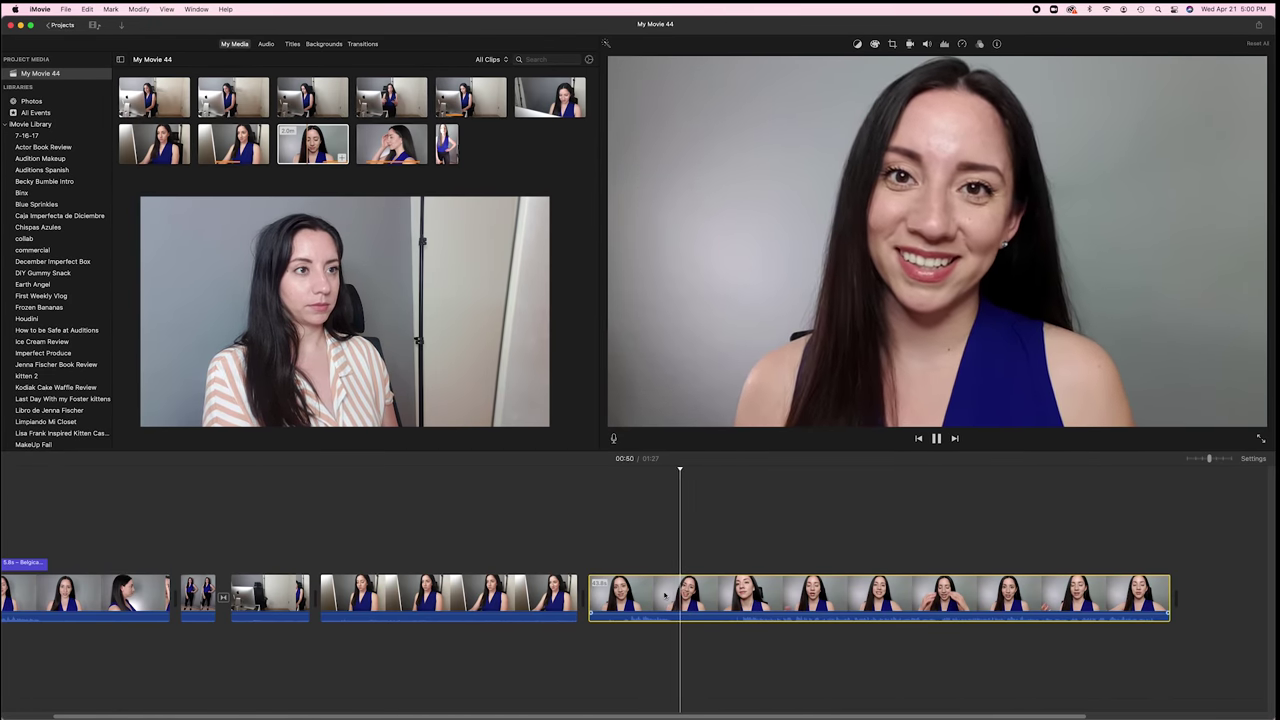
key("space")
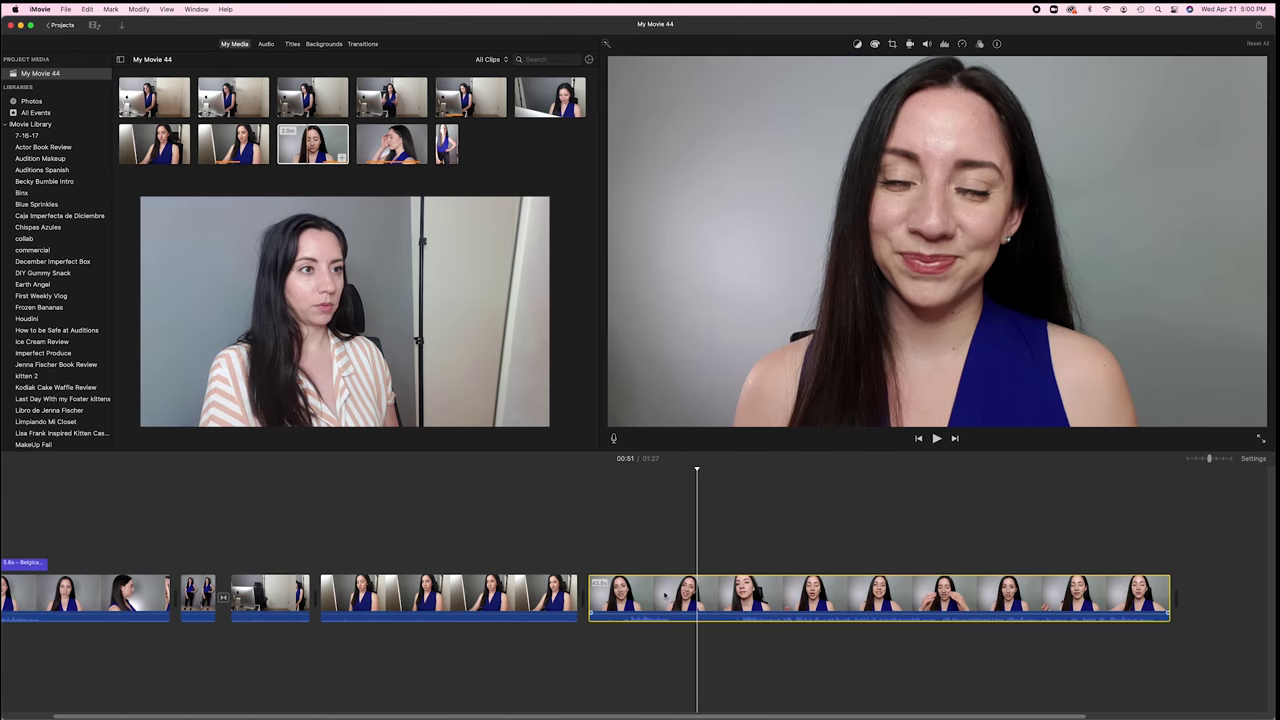
key("Left")
key("Left")
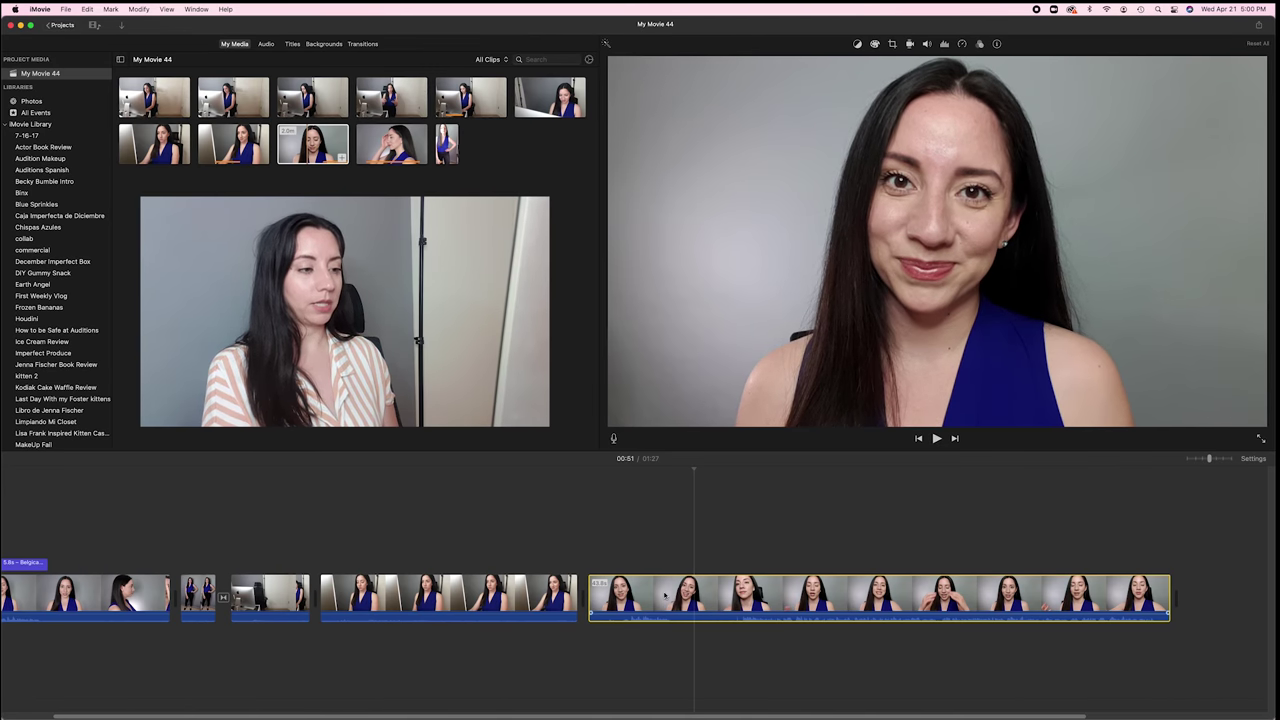
key("super+b")
key("Delete")
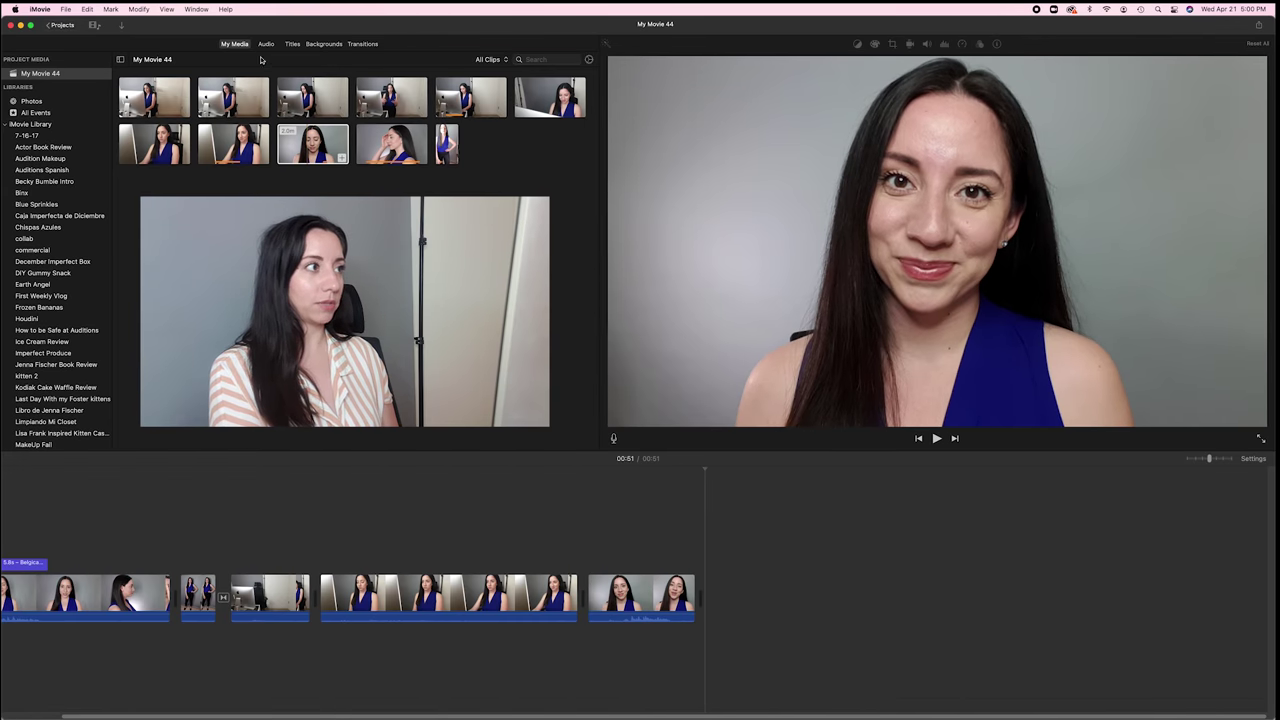
Step: Add Fade to Black after the final close-up and play the whole 51-second movie back
left_click(363, 44)
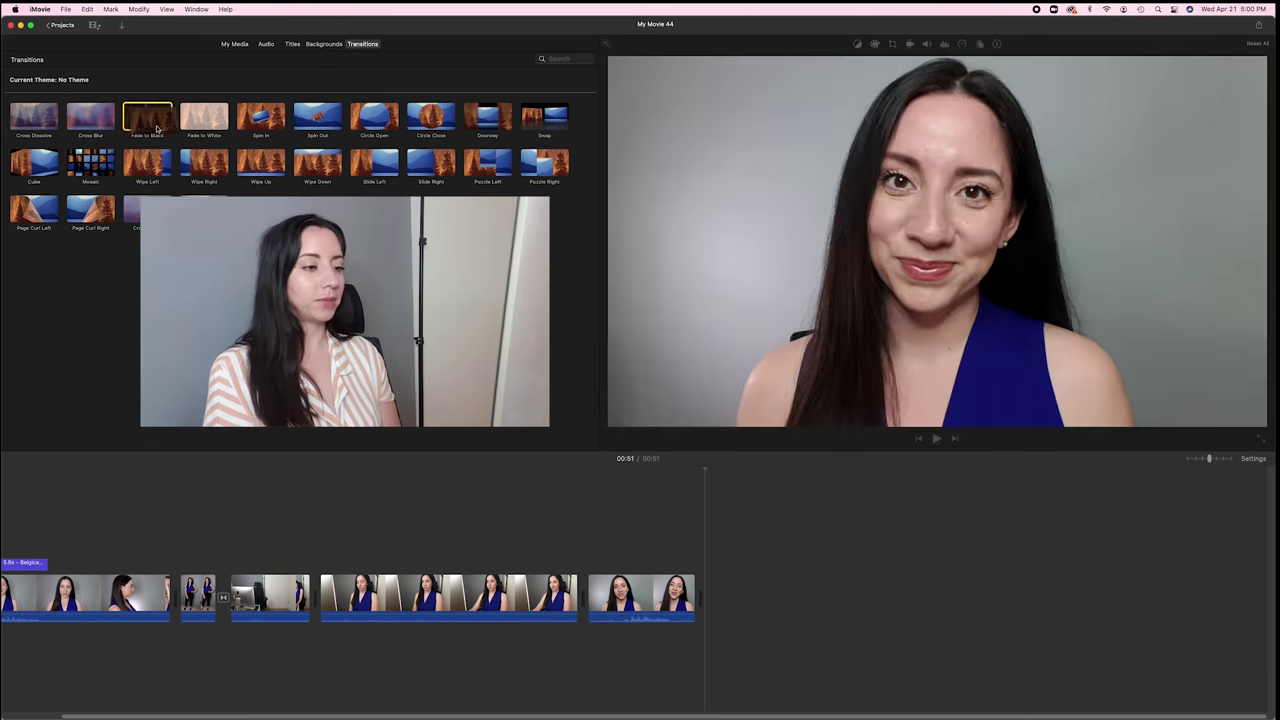
left_click_drag(147, 117, 690, 559)
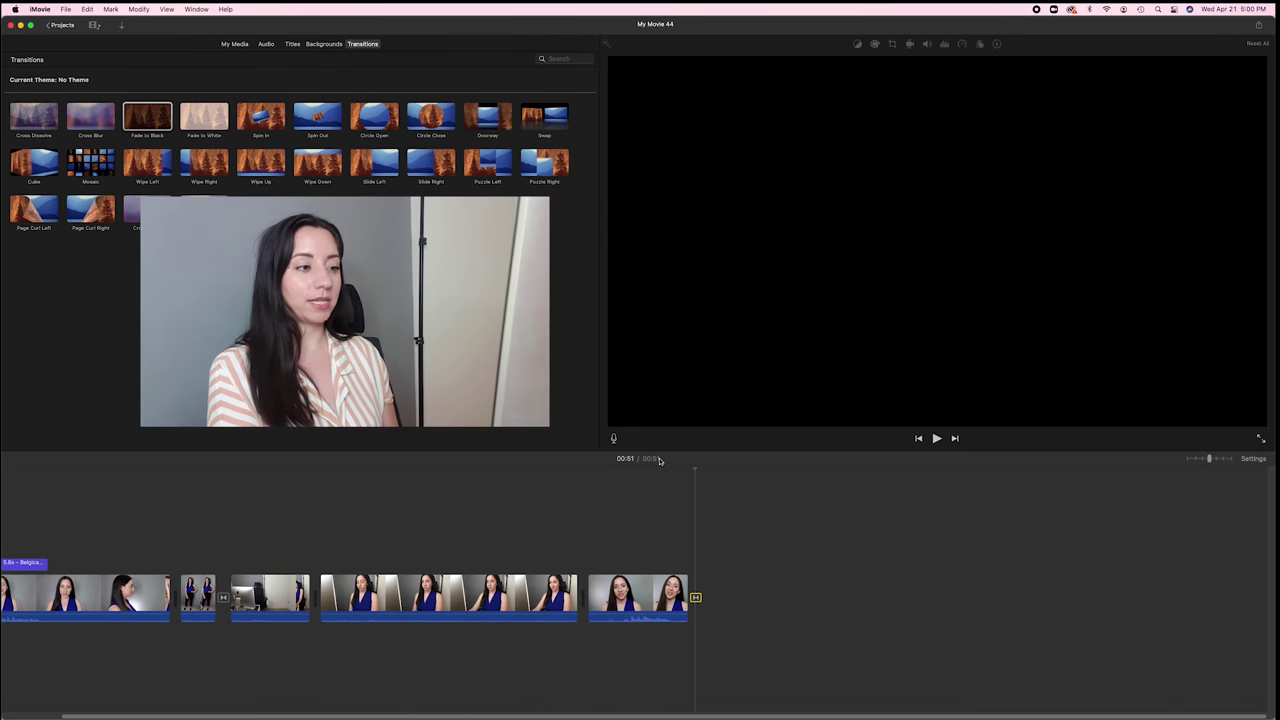
key("space")
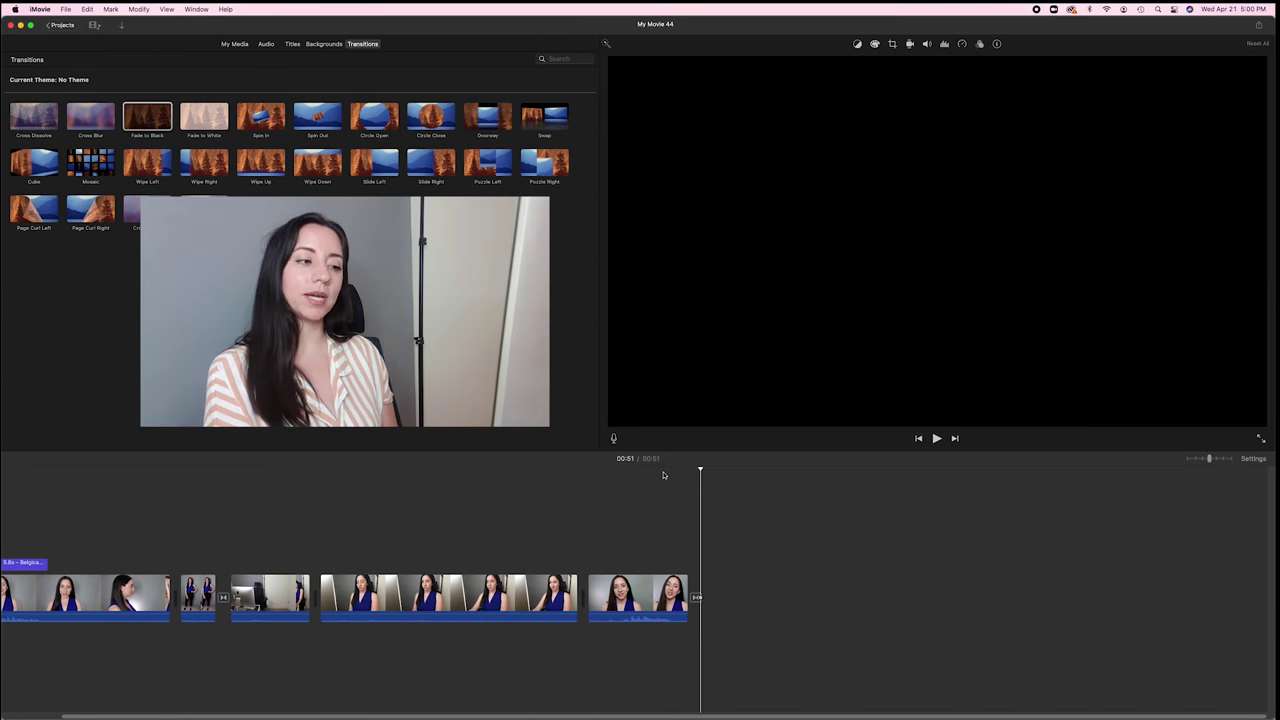
key("space")
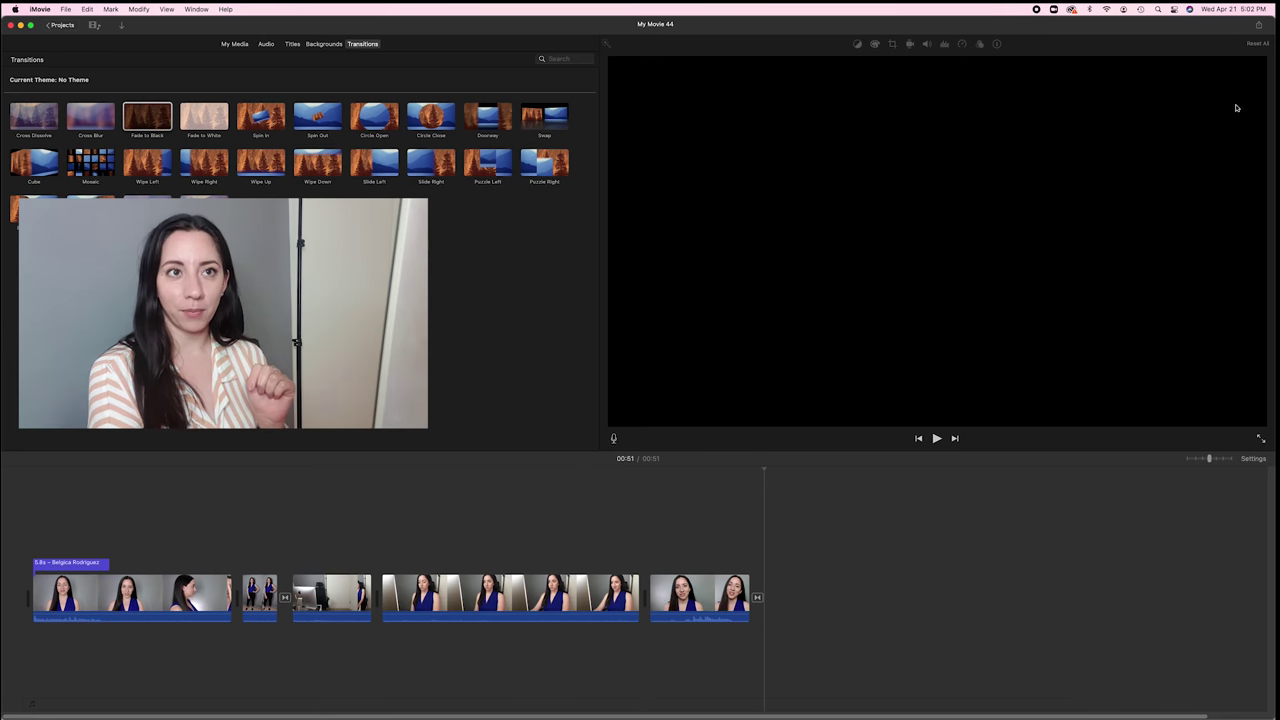
Step: Start a Share > Export File and rename the title to the actor's name and role
left_click(1259, 26)
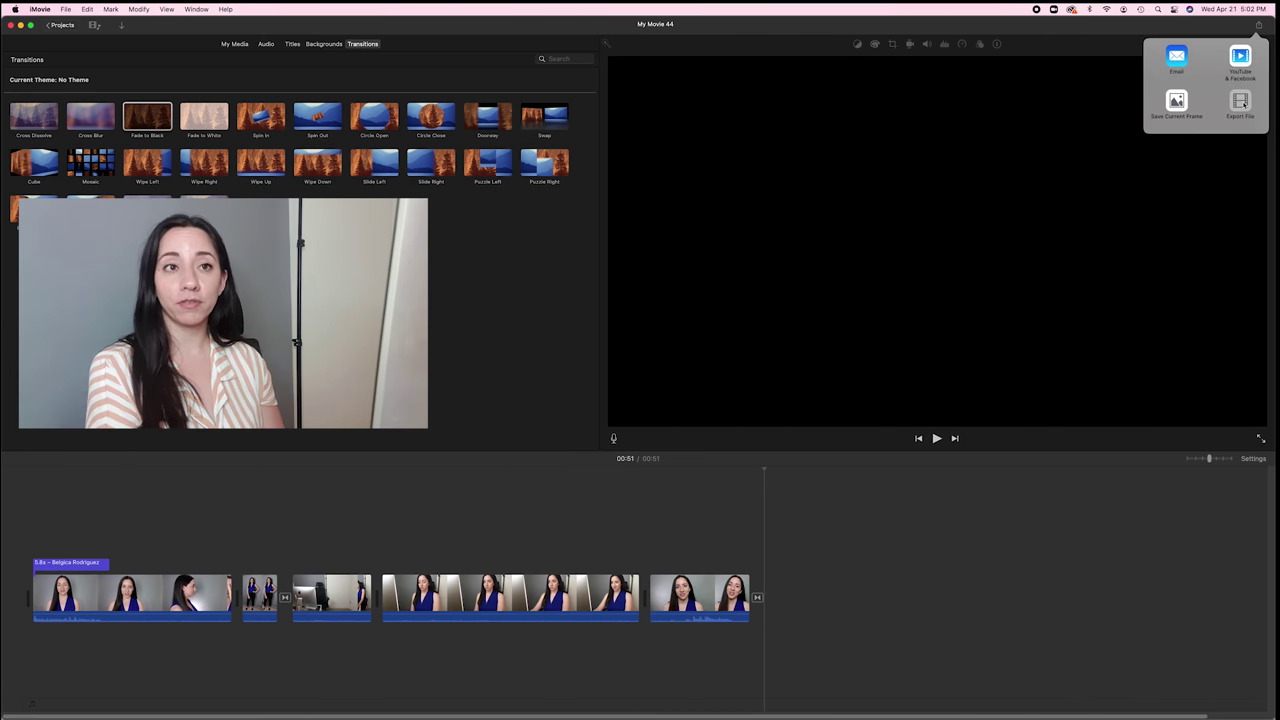
left_click(1244, 104)
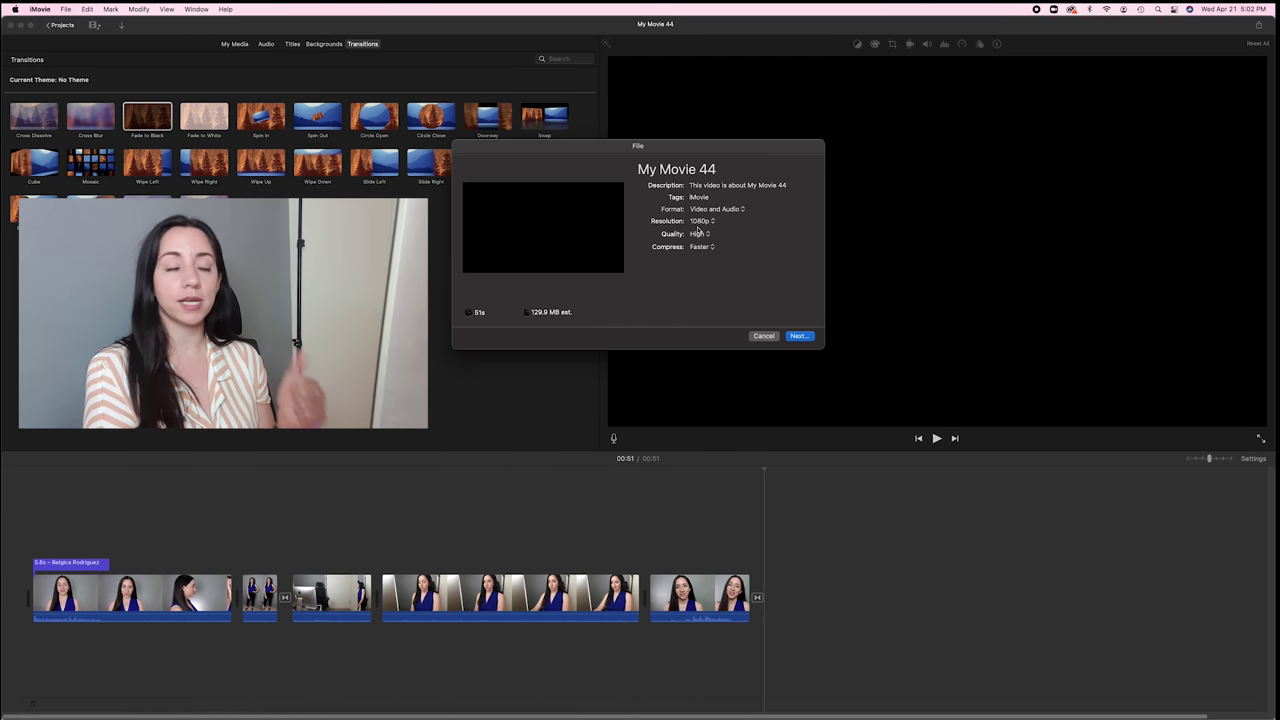
left_click(672, 170)
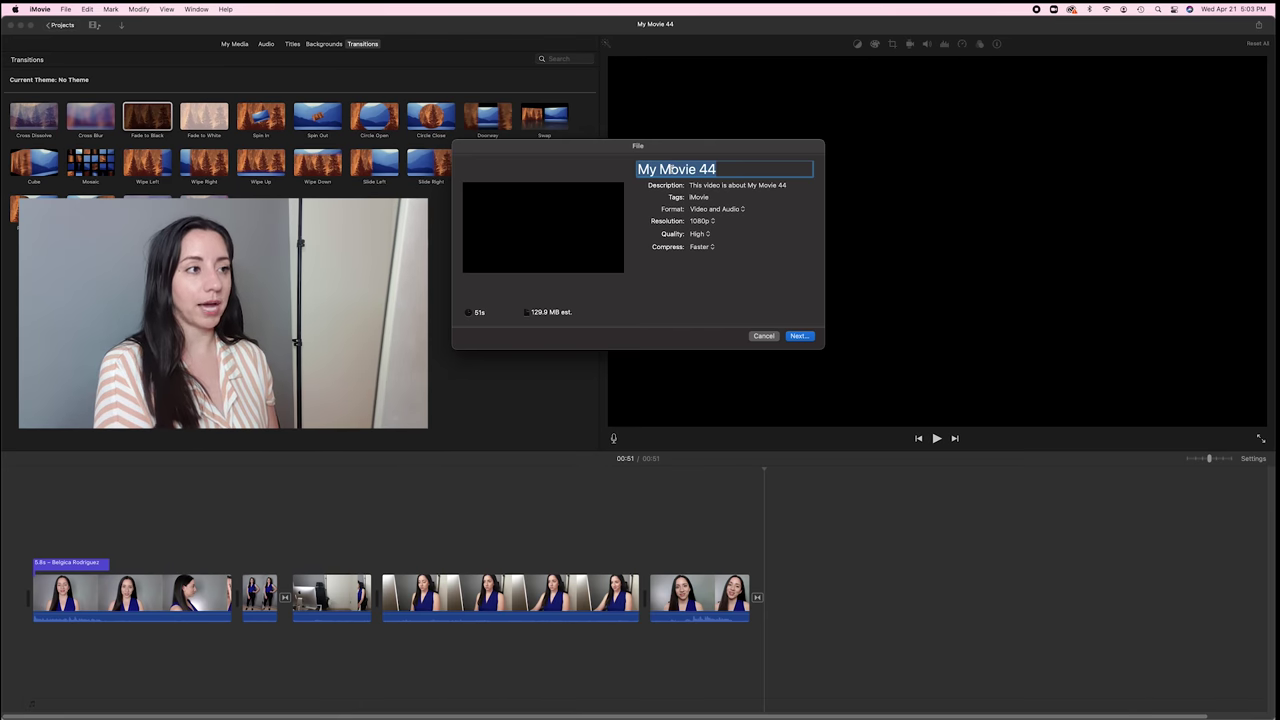
type("BelgicaRodriguez_Job_Role")
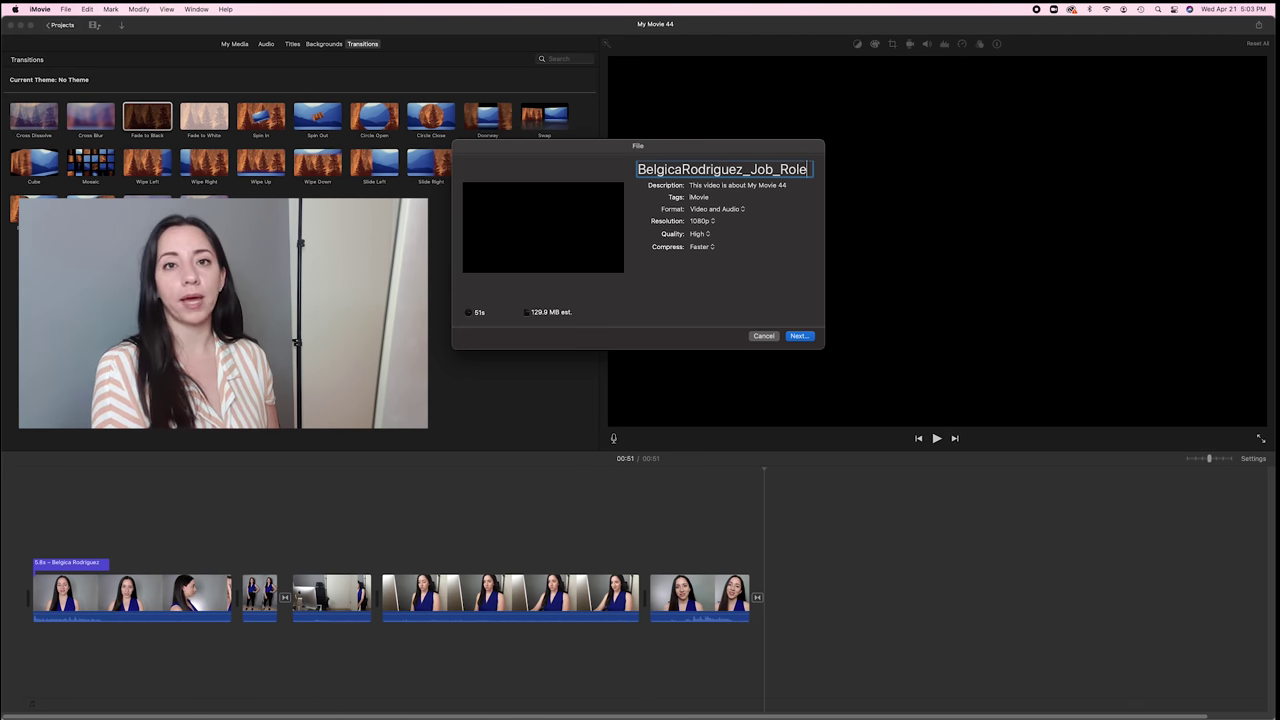
Step: Keep the export format as Video and Audio at 1080p resolution
left_click(714, 211)
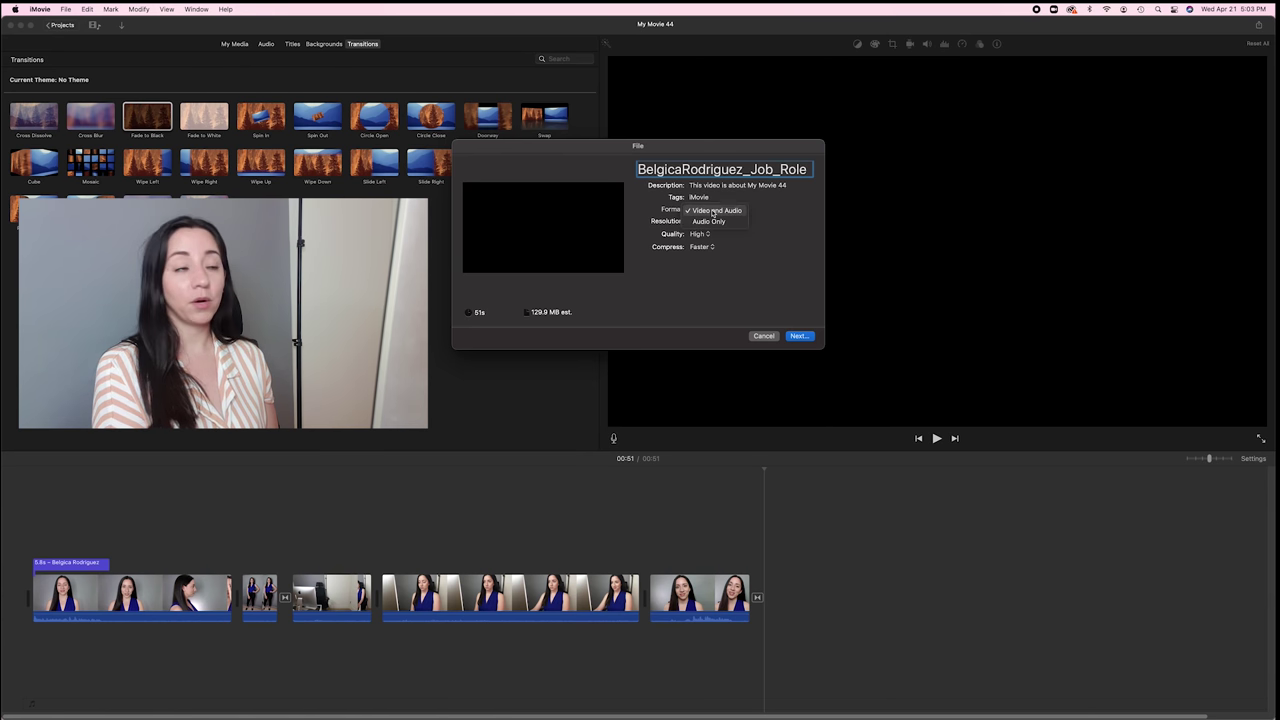
left_click(768, 216)
left_click(702, 221)
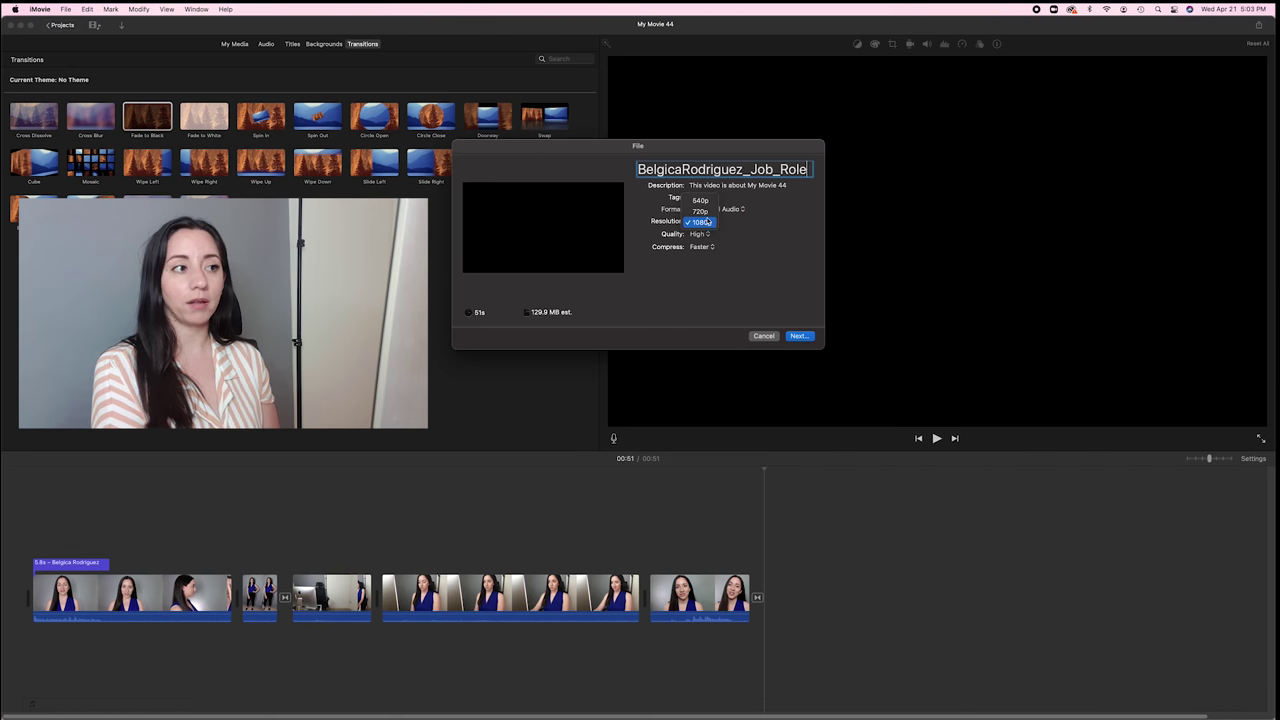
left_click(728, 228)
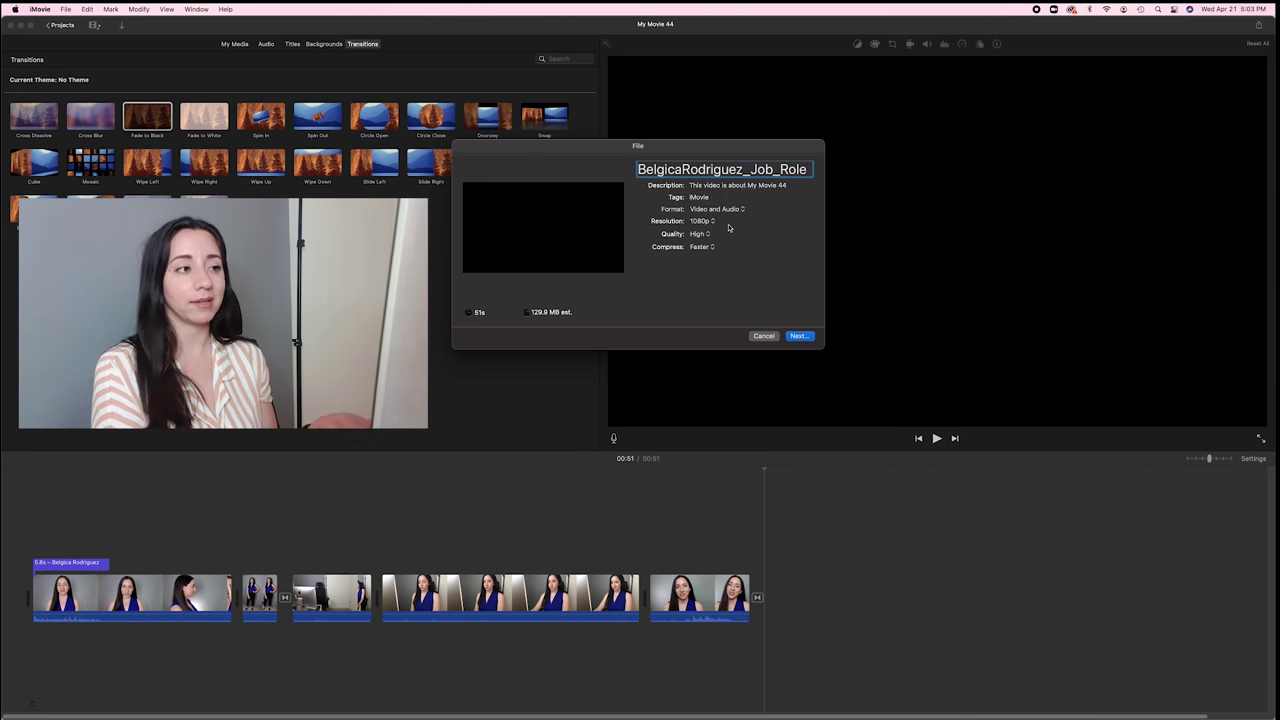